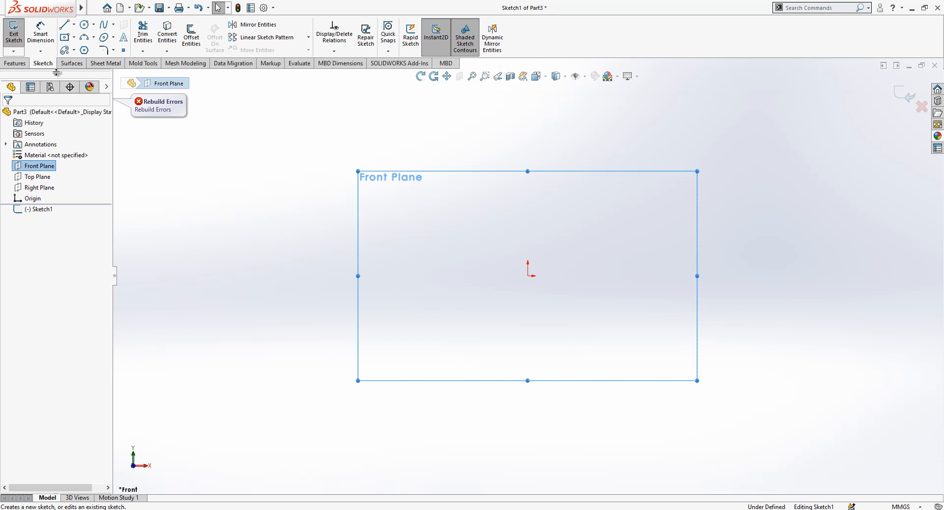
# - Sketch three connected construction lines: a horizontal base ending at the origin, a vertical line upward, and a short horizontal line toward the base's side
pyautogui.click(63, 25)
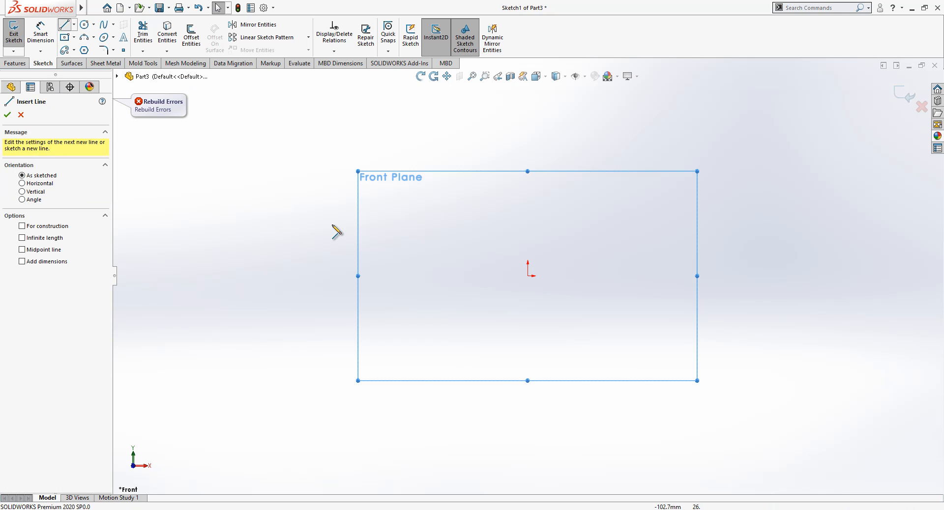
pyautogui.click(463, 276)
pyautogui.click(528, 276)
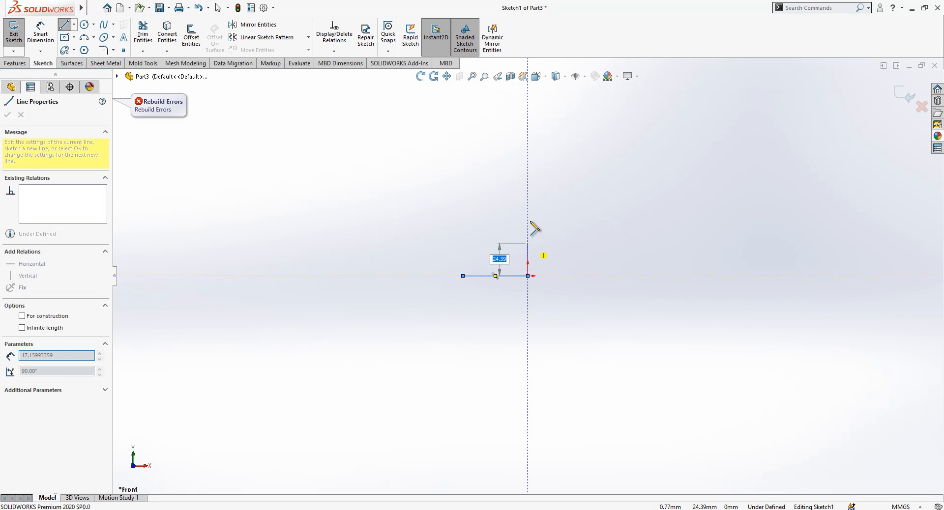
pyautogui.click(501, 100)
pyautogui.press('Escape')
pyautogui.scroll(2, 550, 191)
pyautogui.scroll(-2, 580, 169)
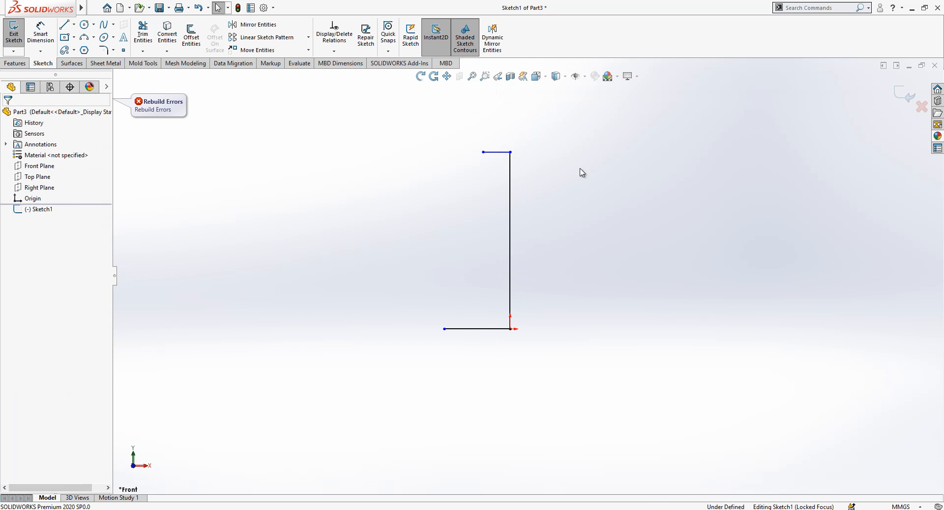
pyautogui.moveTo(608, 105); pyautogui.dragTo(407, 404)
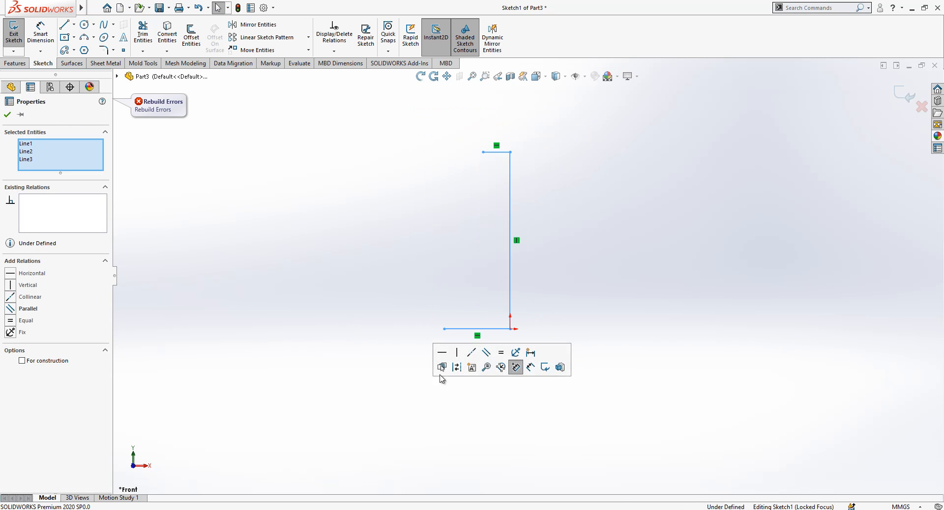
pyautogui.click(457, 369)
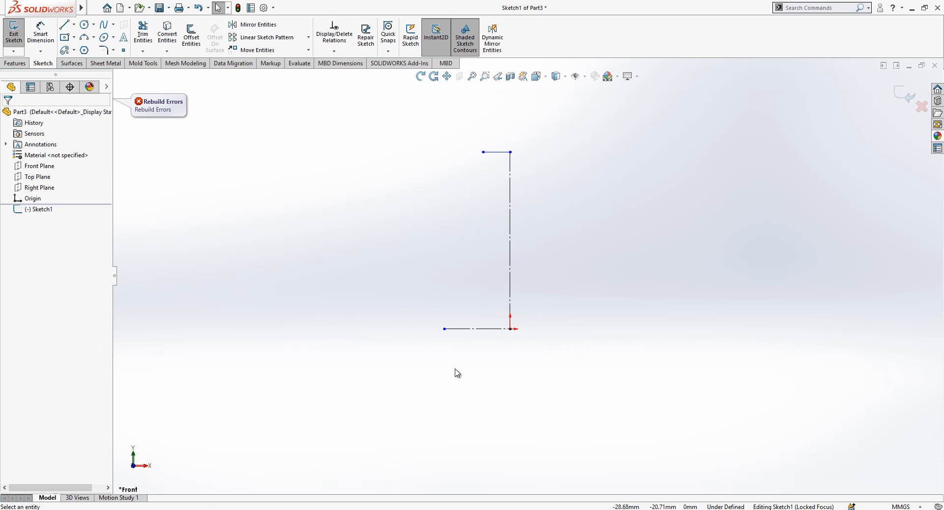
# - Dimension the top horizontal line's outer endpoint as a 25 mm diameter about the vertical centerline
pyautogui.click(51, 38)
pyautogui.click(484, 152)
pyautogui.click(514, 137)
pyautogui.write('2')
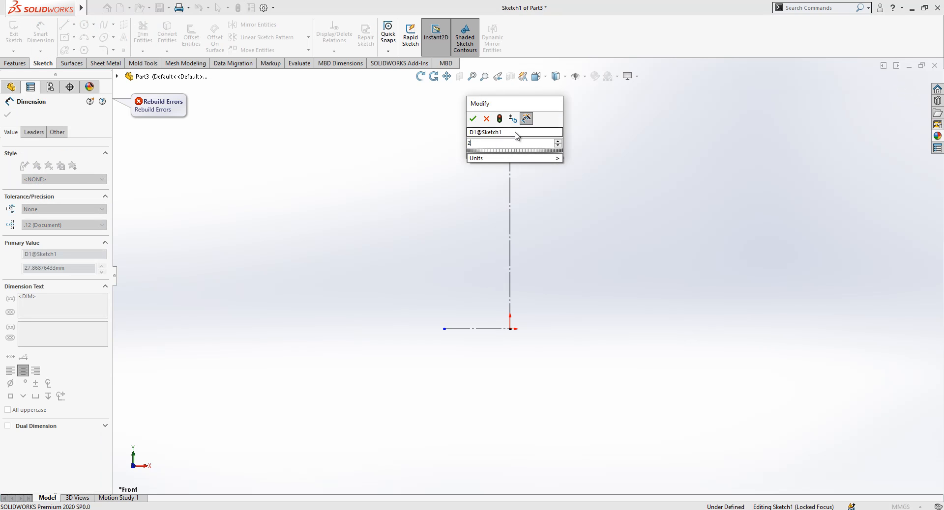
pyautogui.write('5')
pyautogui.press('Return')
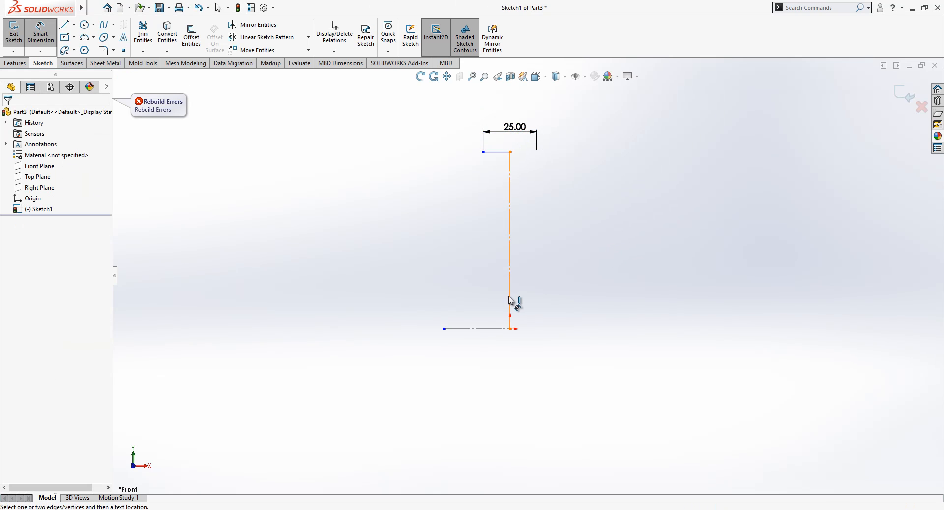
# - Dimension the base line's outer endpoint as a 50 mm diameter about the vertical centerline
pyautogui.click(509, 301)
pyautogui.click(444, 329)
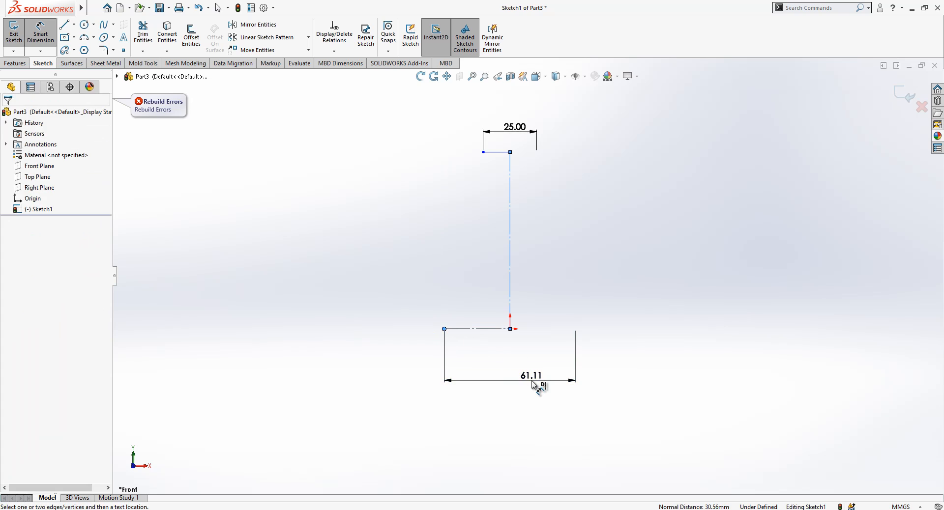
pyautogui.click(535, 386)
pyautogui.write('50')
pyautogui.press('Return')
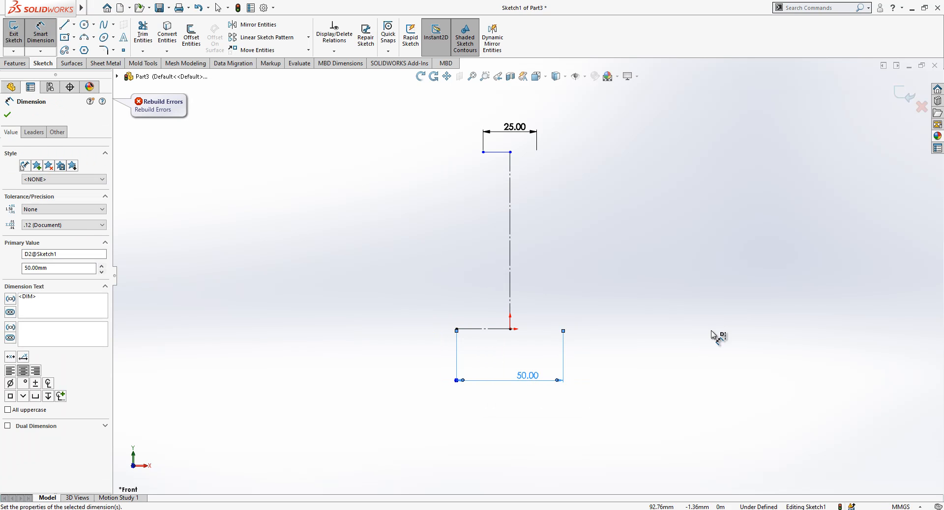
# - Set the vertical centerline's length to 180 mm
pyautogui.click(516, 194)
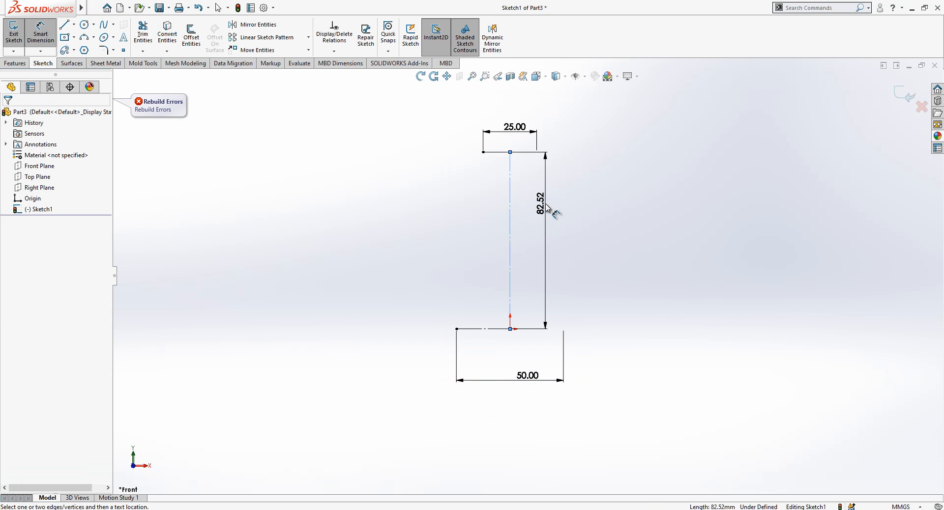
pyautogui.click(546, 206)
pyautogui.write('180')
pyautogui.press('Return')
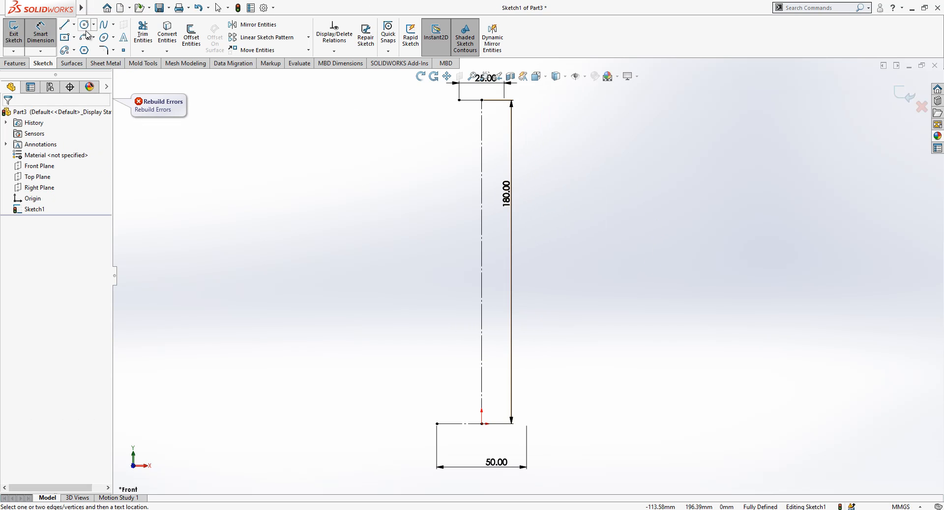
# - Sketch slanted construction lines upward from the top line's outer endpoint and about 116 mm downward from the base line's outer endpoint
pyautogui.click(65, 25)
pyautogui.click(458, 101)
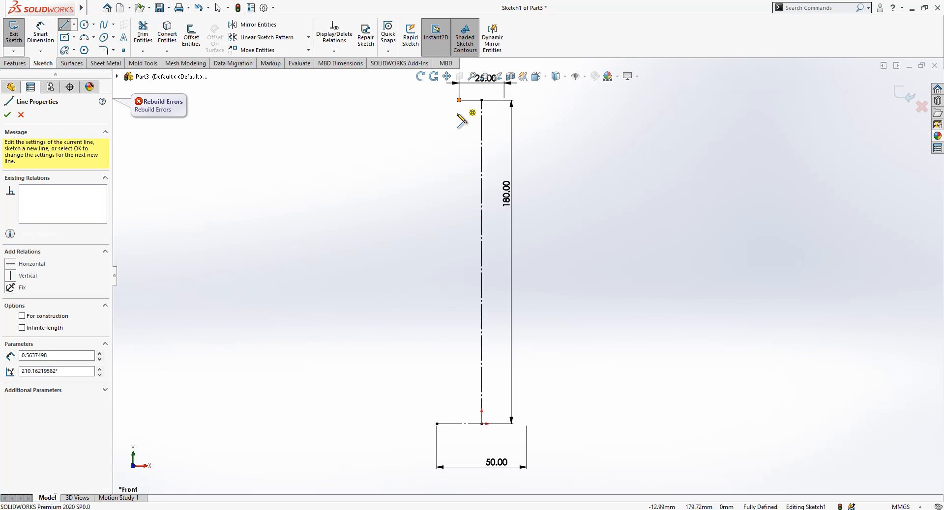
pyautogui.click(477, 105)
pyautogui.press('Escape')
pyautogui.press('l')
pyautogui.click(493, 447)
pyautogui.scroll(3, 517, 474)
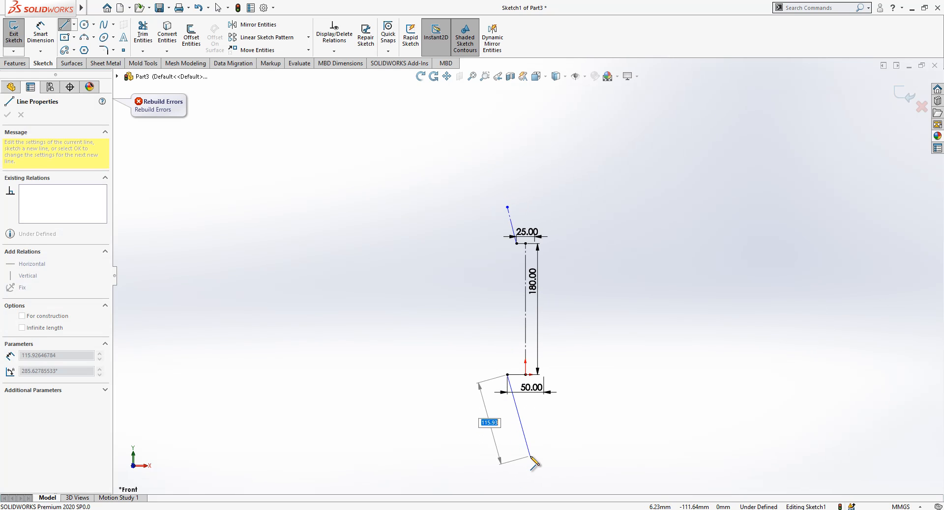
pyautogui.click(530, 457)
pyautogui.press('Escape')
pyautogui.click(520, 420)
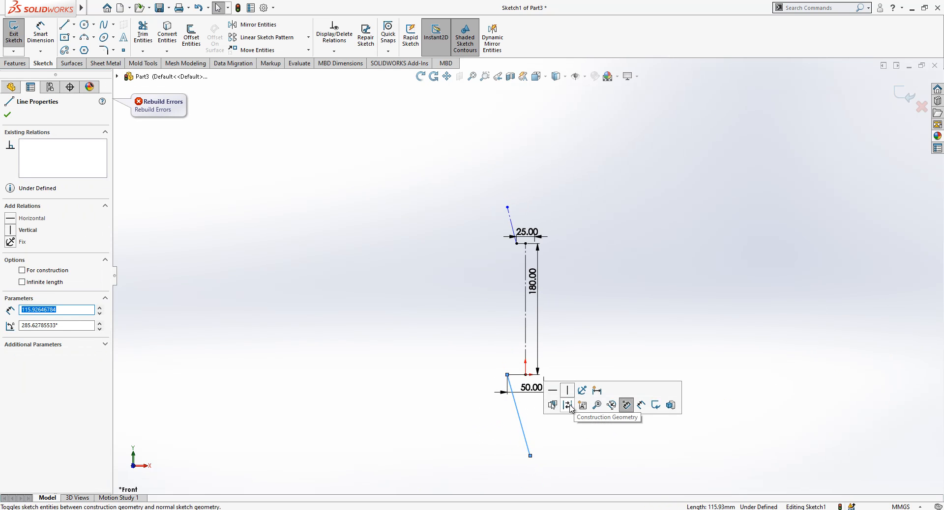
pyautogui.click(568, 405)
# - Dimension the angle between the upper slanted line and the vertical centerline as 6°
pyautogui.scroll(-2, 570, 413)
pyautogui.click(40, 25)
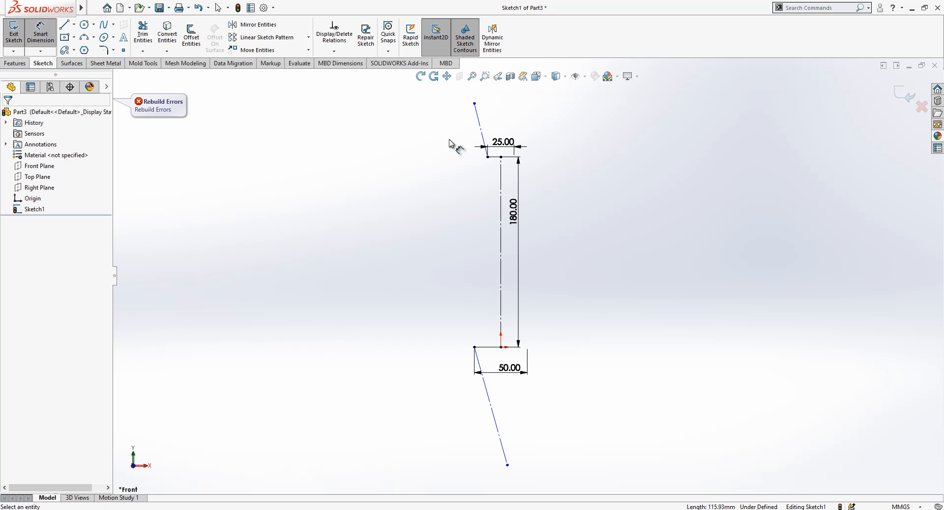
pyautogui.click(503, 176)
pyautogui.click(482, 131)
pyautogui.click(490, 125)
pyautogui.write('6')
pyautogui.press('Return')
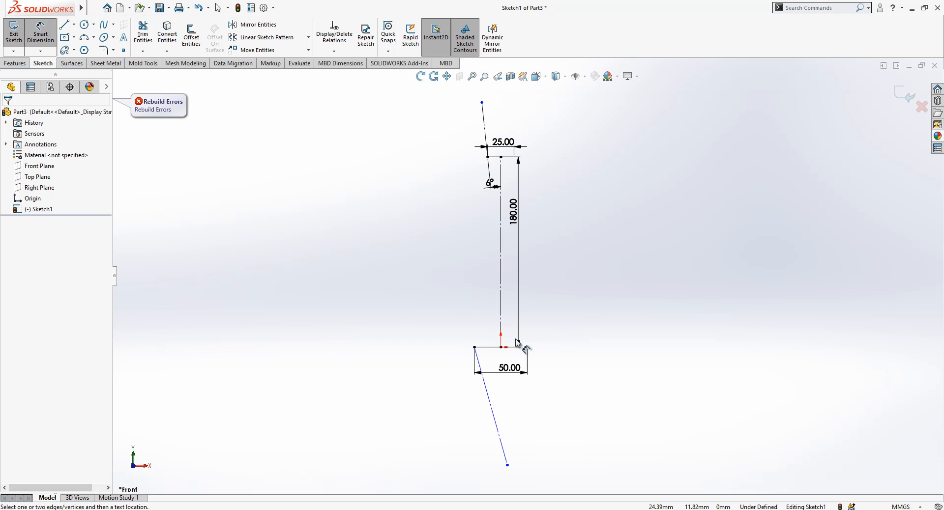
# - Dimension the angle between the lower slanted line and the vertical centerline as 35°
pyautogui.click(489, 383)
pyautogui.click(501, 332)
pyautogui.click(486, 319)
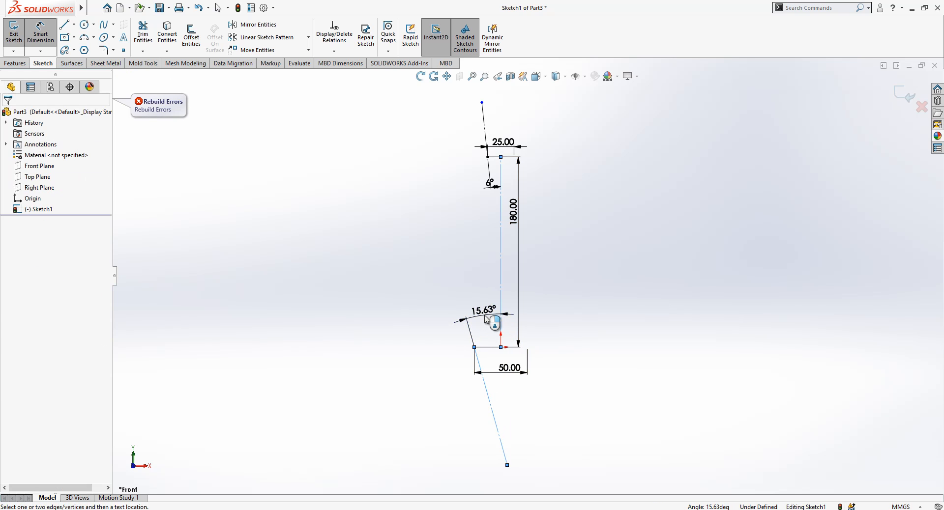
pyautogui.write('35')
pyautogui.press('Return')
pyautogui.press('Escape')
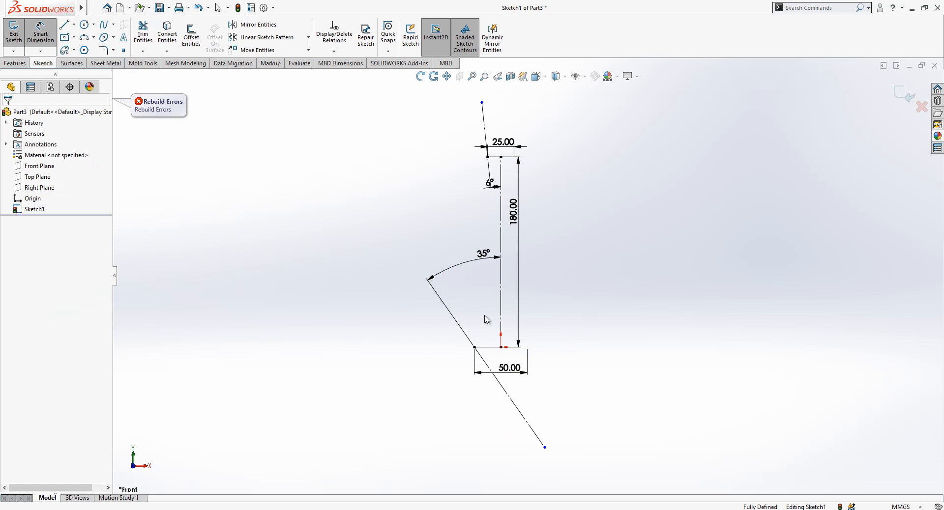
# - Sketch a three-point arc of about 138 mm radius running downward and outward from the top line's outer endpoint
pyautogui.click(85, 39)
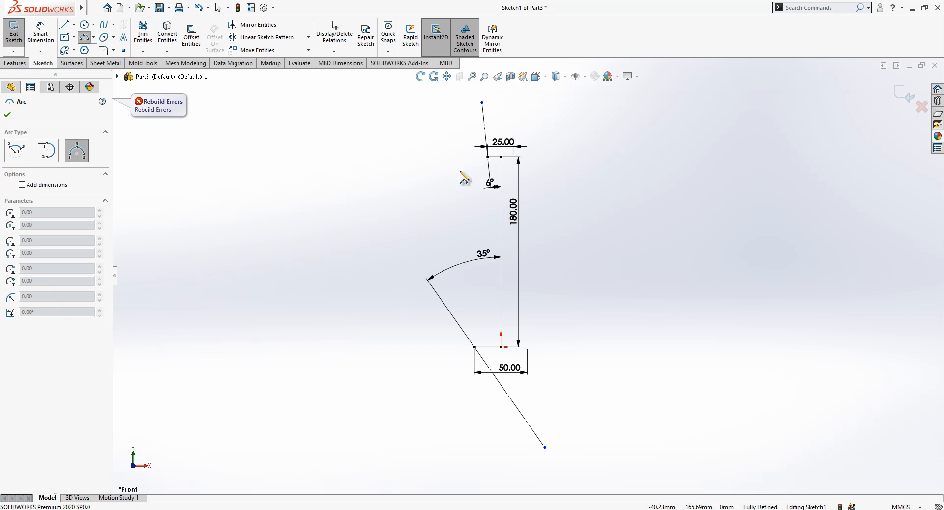
pyautogui.click(487, 157)
pyautogui.scroll(-3, 473, 206)
pyautogui.click(484, 286)
pyautogui.click(510, 227)
pyautogui.scroll(2, 512, 229)
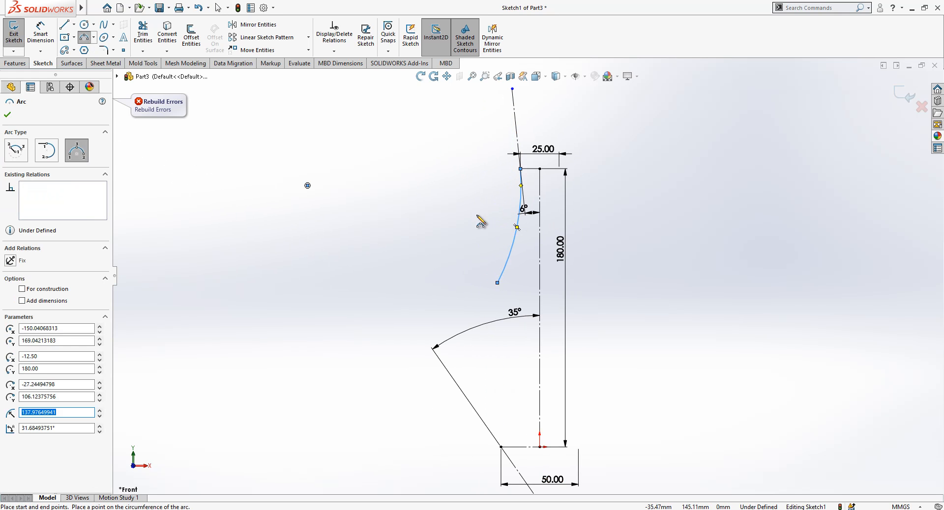
pyautogui.press('Escape')
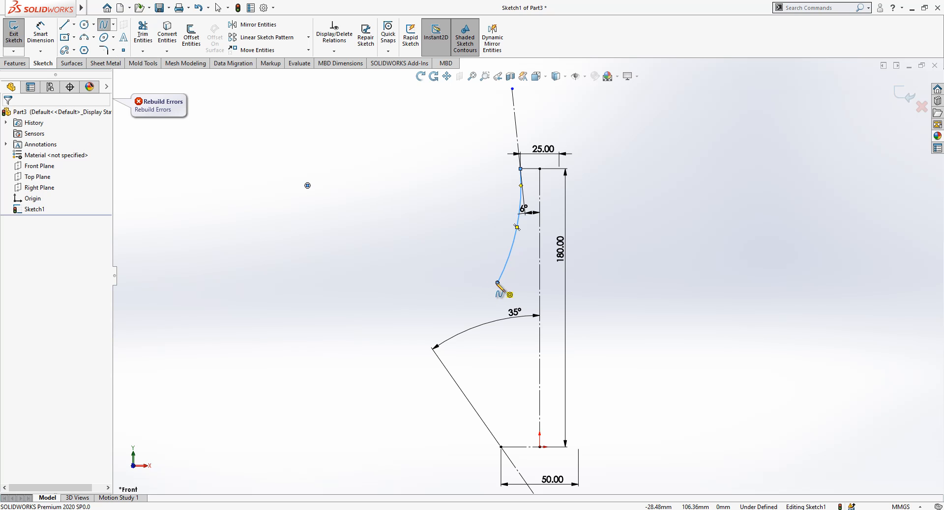
# - Draw a two-point spline from the arc's lower end to the base line's outer endpoint and bow it outward
pyautogui.click(497, 282)
pyautogui.doubleClick(501, 447)
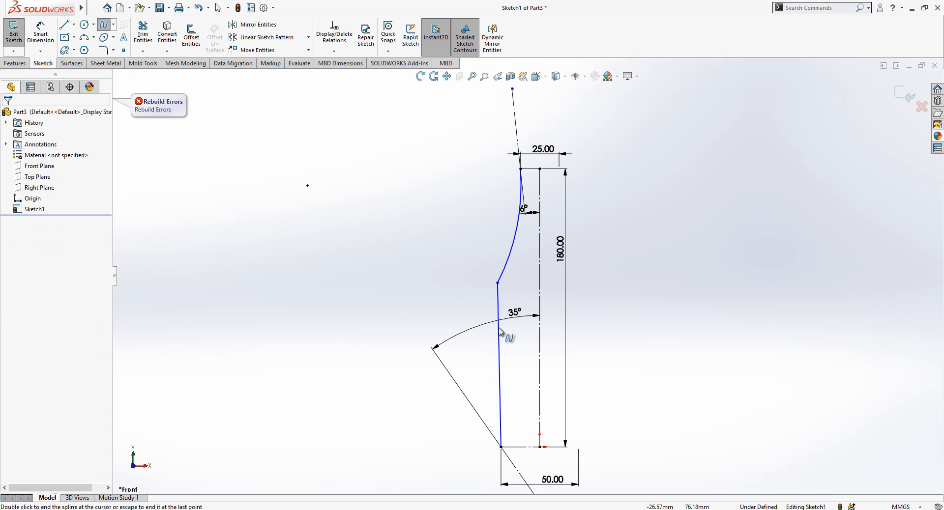
pyautogui.click(500, 343)
pyautogui.moveTo(499, 350); pyautogui.dragTo(451, 338)
# - Make the spline tangent to the arc at their shared point
pyautogui.click(502, 298)
pyautogui.click(490, 300)
pyautogui.click(504, 278)
pyautogui.keyDown('ctrl'); pyautogui.click(473, 315); pyautogui.keyUp('ctrl')
pyautogui.click(29, 274)
pyautogui.click(153, 262)
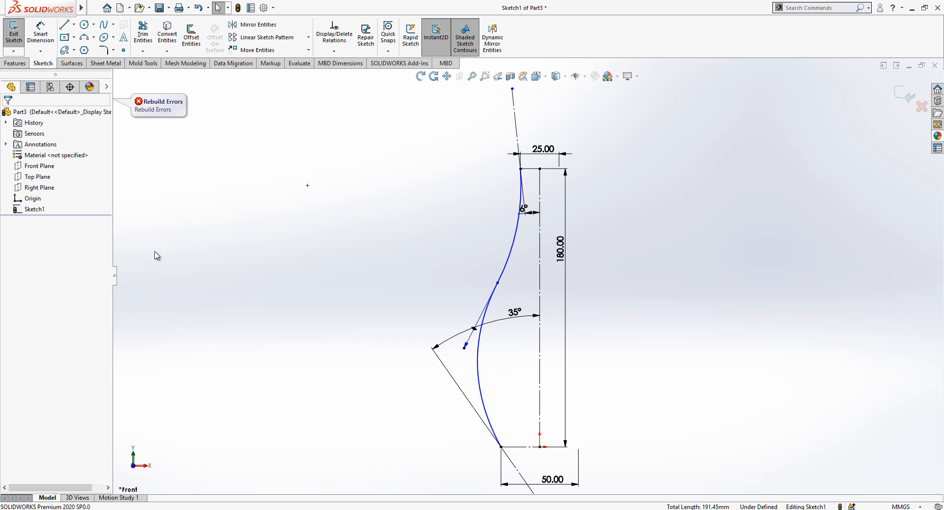
# - Dimension the point joining the arc and spline as a 45 mm diameter about the vertical centerline
pyautogui.click(40, 35)
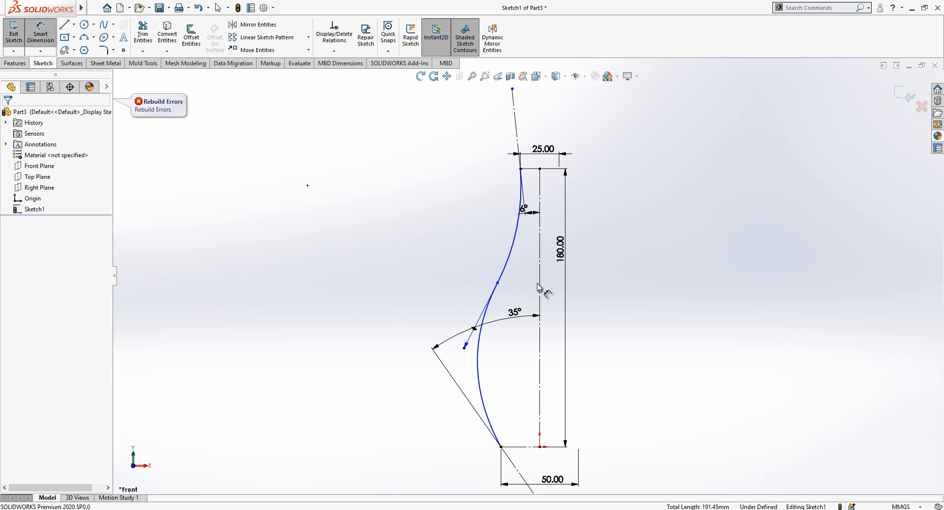
pyautogui.click(497, 283)
pyautogui.click(610, 300)
pyautogui.write('45')
pyautogui.press('Return')
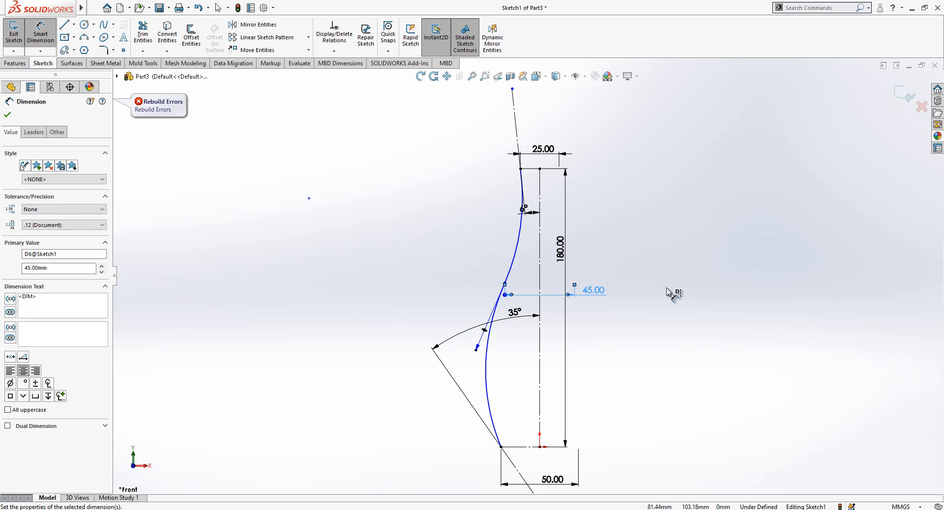
pyautogui.press('Escape')
pyautogui.press('Escape')
# - Make the arc tangent to the upper slanted construction line
pyautogui.click(521, 226)
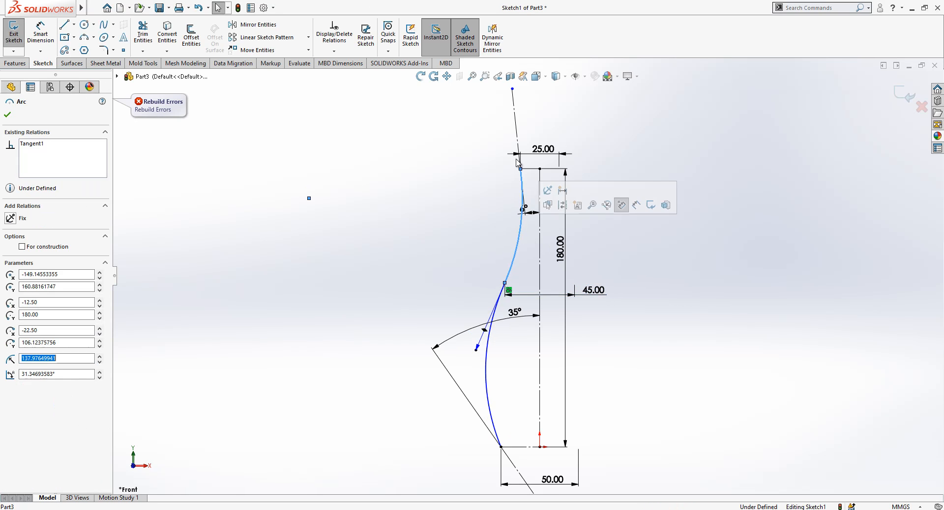
pyautogui.keyDown('ctrl'); pyautogui.click(516, 135); pyautogui.keyUp('ctrl')
pyautogui.click(39, 273)
pyautogui.click(364, 244)
pyautogui.scroll(1, 543, 277)
pyautogui.scroll(-1, 651, 363)
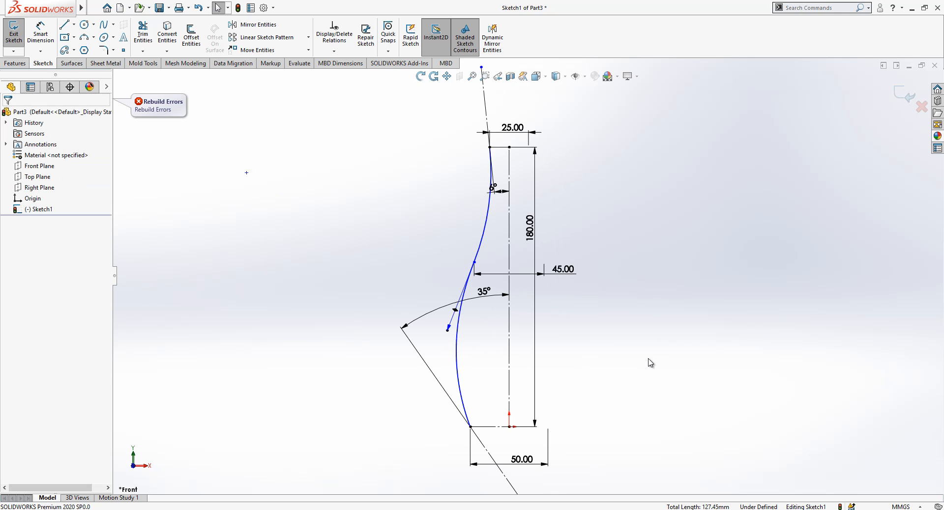
pyautogui.click(460, 400)
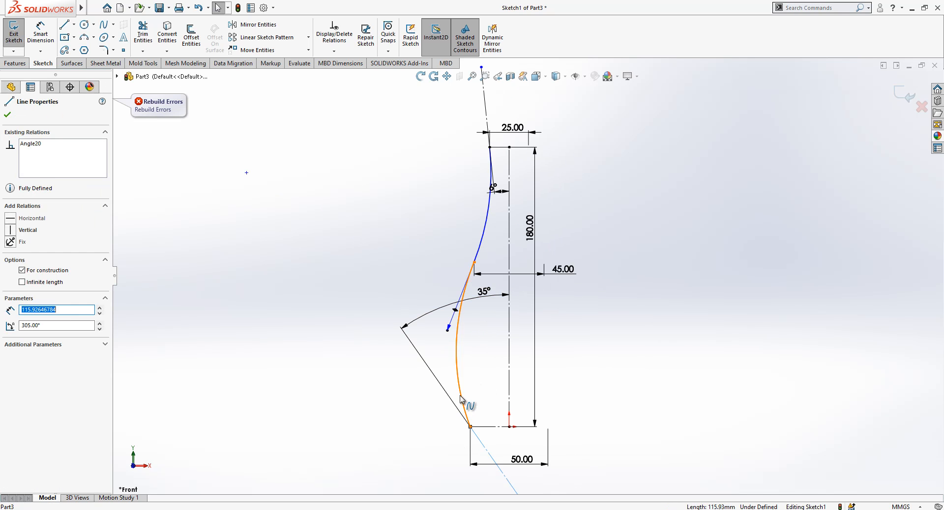
pyautogui.keyDown('ctrl'); pyautogui.click(460, 398); pyautogui.keyUp('ctrl')
pyautogui.click(358, 386)
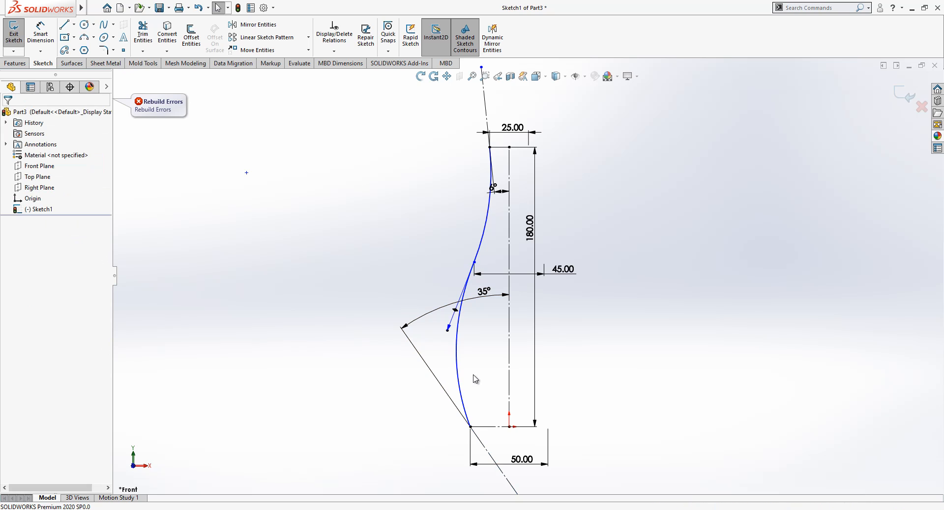
pyautogui.click(460, 379)
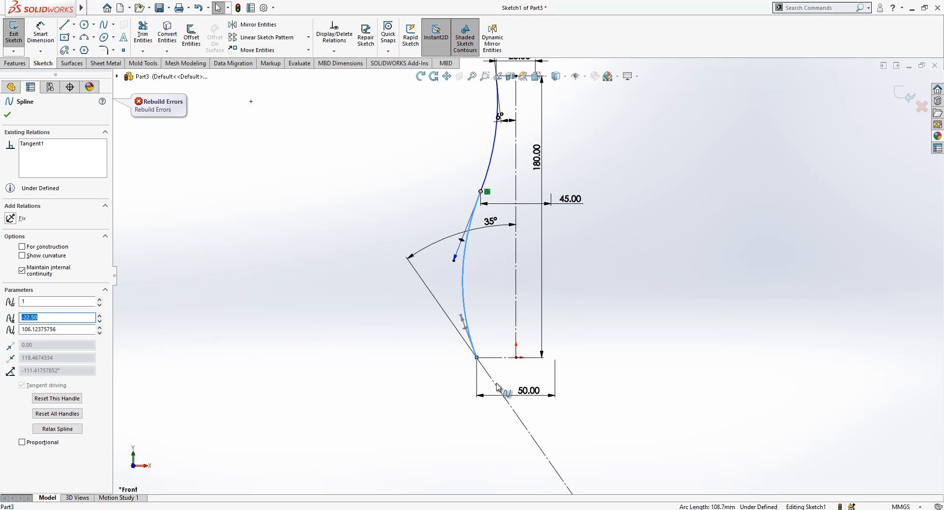
pyautogui.click(490, 377)
pyautogui.keyDown('ctrl'); pyautogui.click(466, 344); pyautogui.keyUp('ctrl')
pyautogui.click(430, 378)
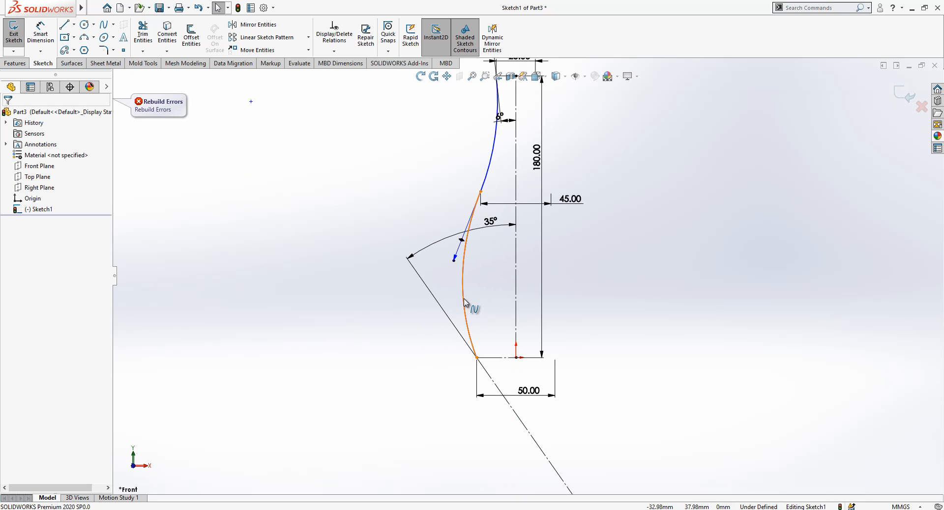
# - Make the spline tangent to the lower slanted construction line
pyautogui.click(464, 318)
pyautogui.keyDown('ctrl'); pyautogui.click(489, 375); pyautogui.keyUp('ctrl')
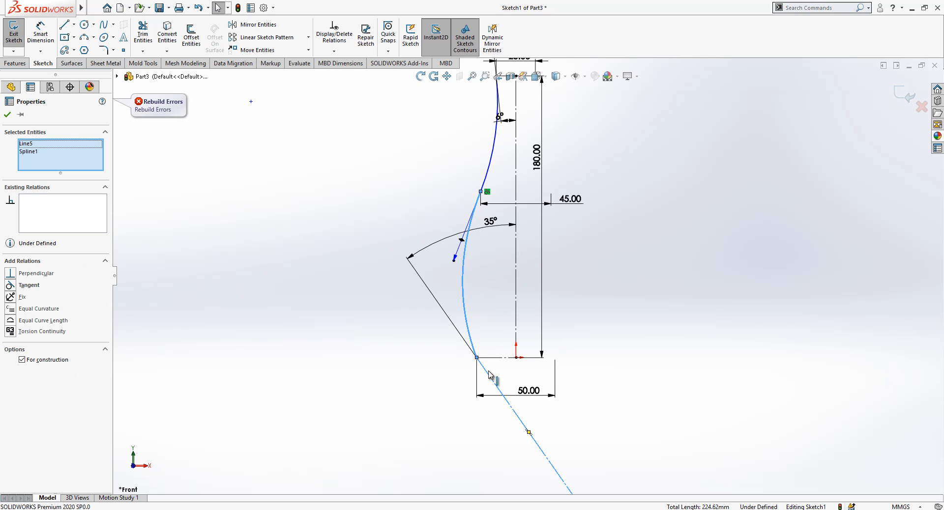
pyautogui.click(27, 285)
pyautogui.click(292, 333)
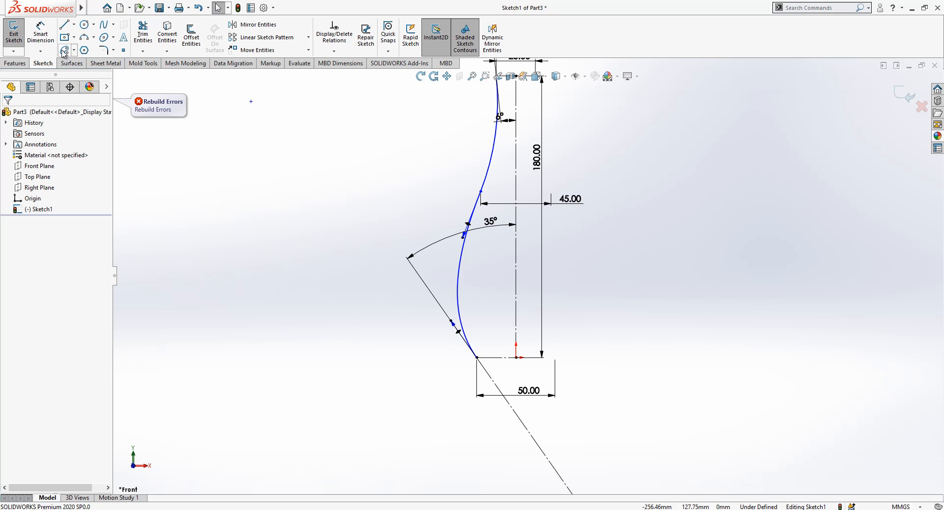
# - Dimension the tangent handle at the spline's lower end with a value of 175
pyautogui.click(41, 34)
pyautogui.click(451, 324)
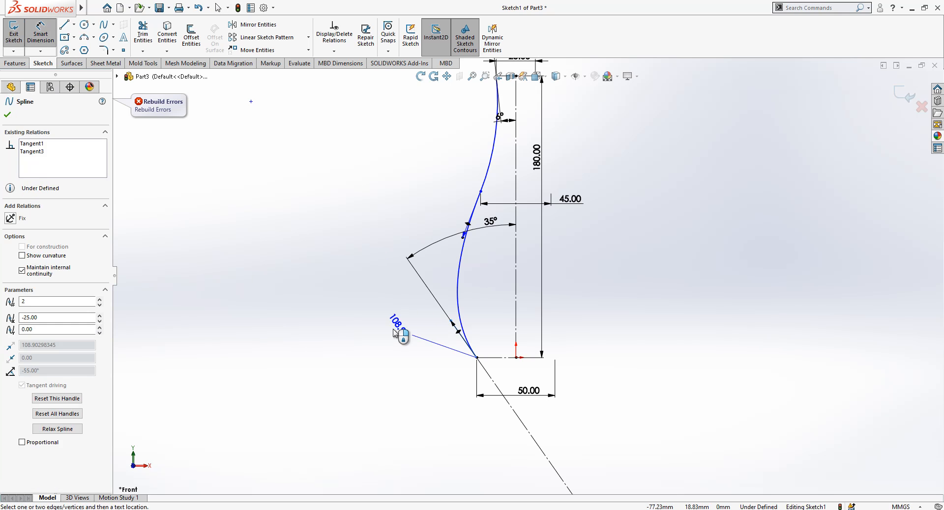
pyautogui.click(396, 327)
pyautogui.write('175')
pyautogui.press('Return')
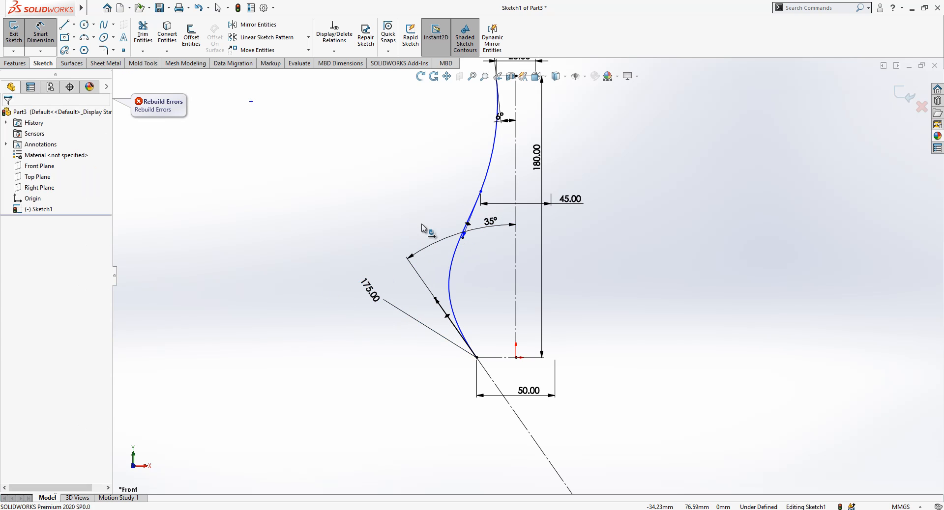
# - Dimension the tangent handle at the spline's upper end with a value of 80
pyautogui.click(451, 237)
pyautogui.click(396, 224)
pyautogui.write('80')
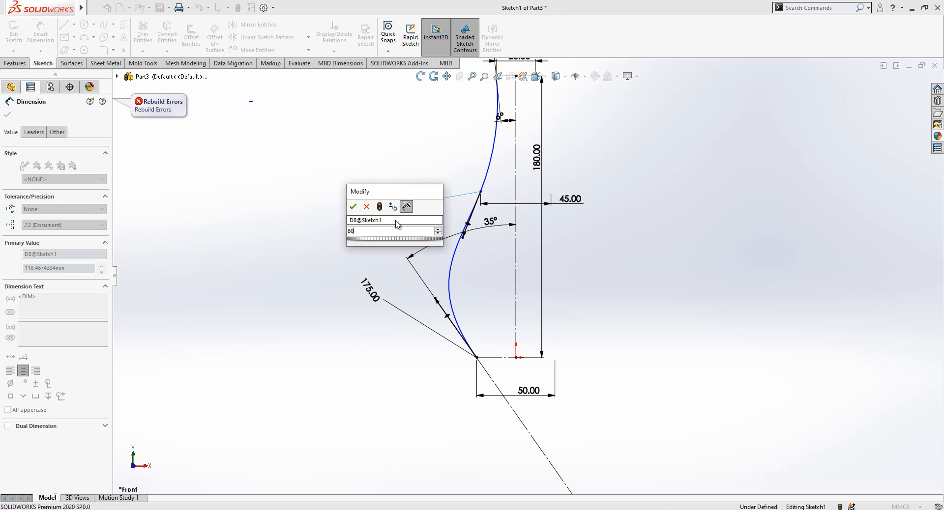
pyautogui.press('Return')
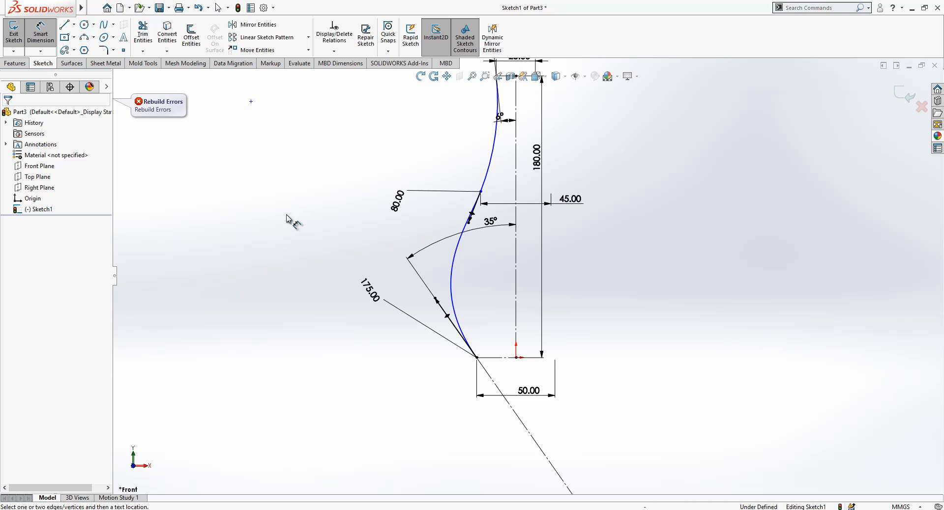
pyautogui.scroll(2, 287, 221)
pyautogui.scroll(-1, 527, 332)
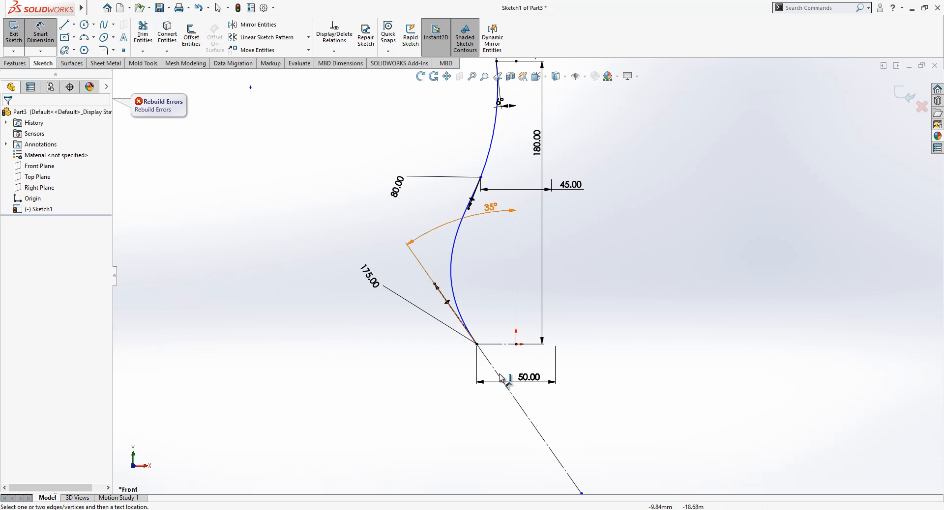
pyautogui.scroll(2, 529, 376)
pyautogui.scroll(-2, 586, 140)
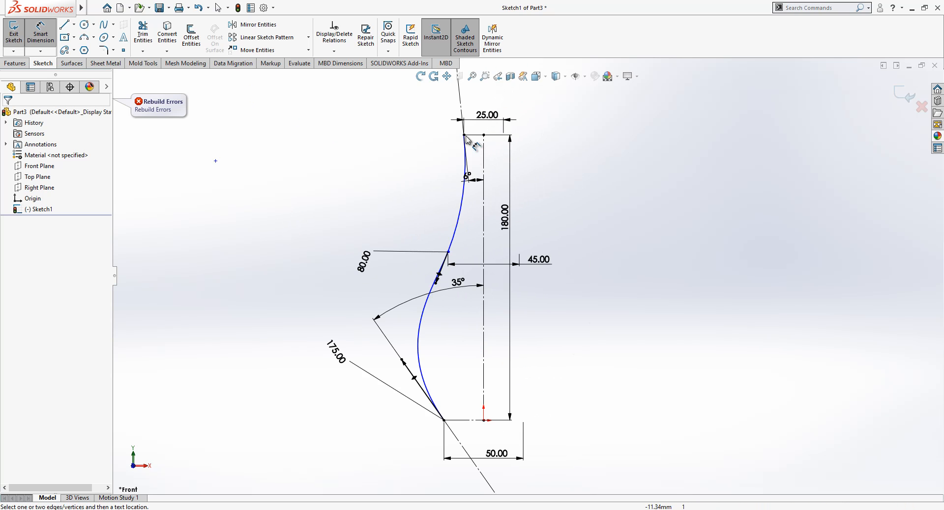
# - Try moving the profile's upper endpoint and the arc-spline joint to test which is still free
pyautogui.press('Escape')
pyautogui.moveTo(463, 135)
pyautogui.mouseDown()
pyautogui.moveTo(418, 161)
pyautogui.moveTo(429, 162)
pyautogui.mouseUp()
pyautogui.moveTo(450, 252); pyautogui.dragTo(441, 246)
pyautogui.click(397, 210)
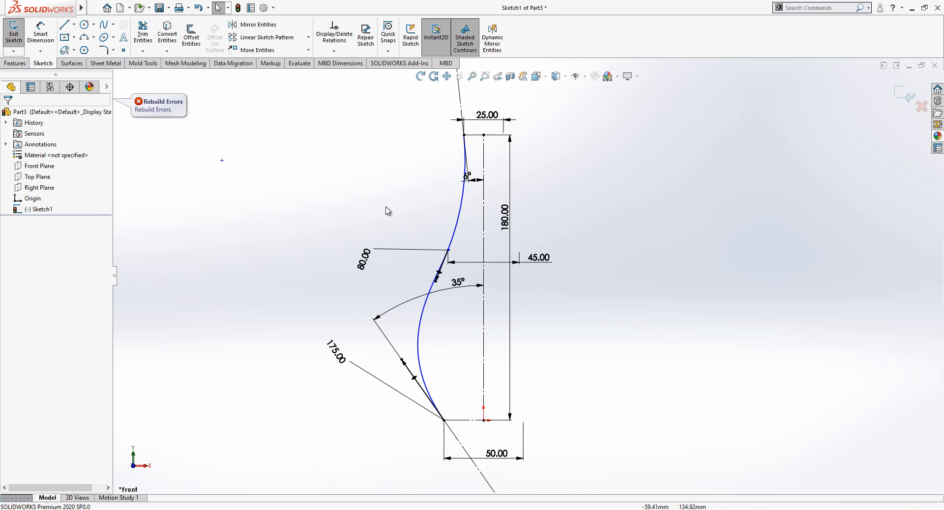
# - Dimension the vertical distance from the top horizontal line to the arc-spline joint as 75 mm, and finish the sketch
pyautogui.click(48, 35)
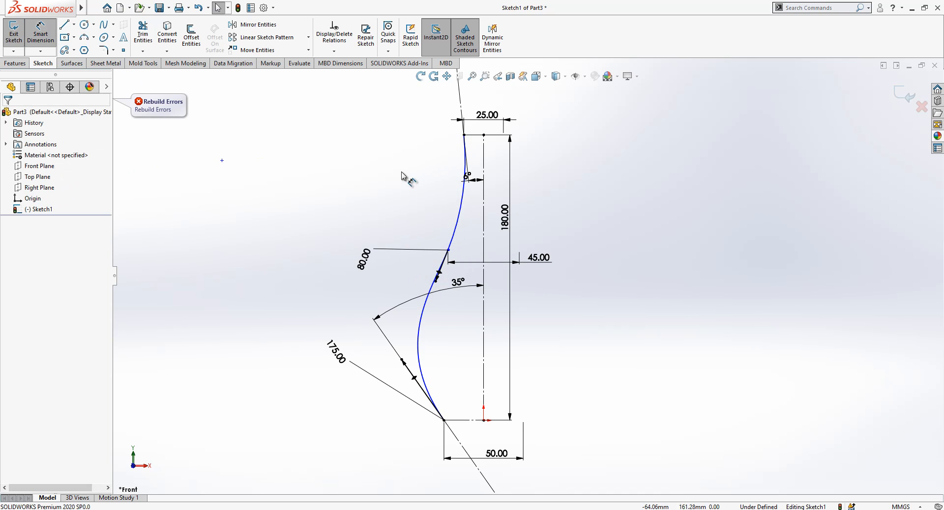
pyautogui.click(449, 251)
pyautogui.click(476, 136)
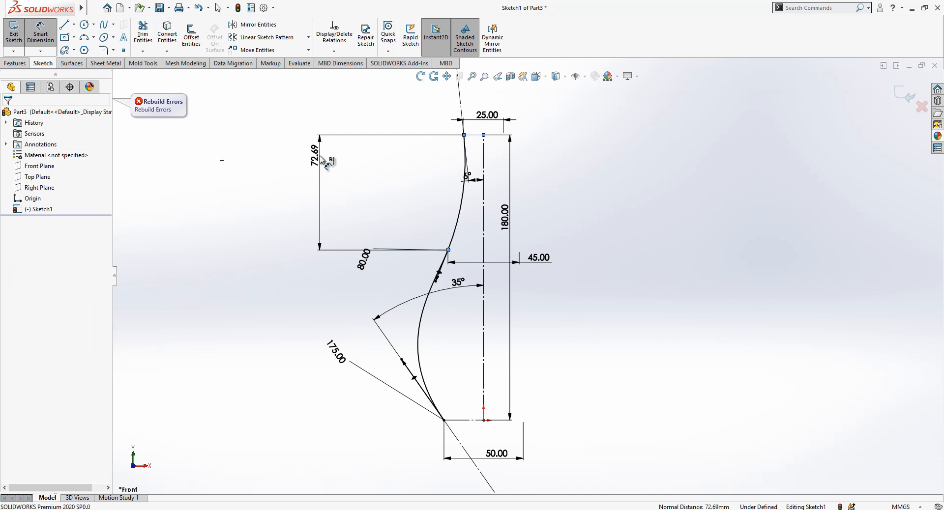
pyautogui.click(321, 160)
pyautogui.write('75')
pyautogui.press('Return')
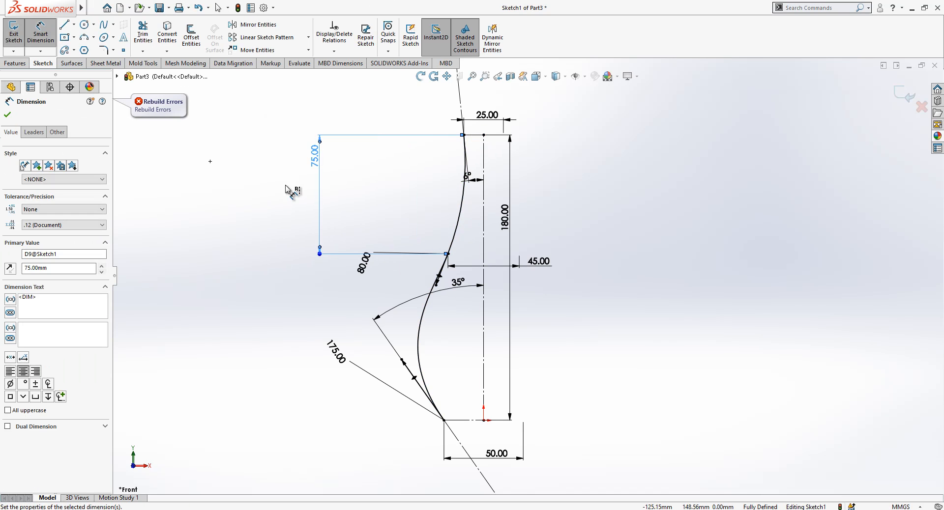
pyautogui.click(897, 99)
pyautogui.scroll(1, 612, 198)
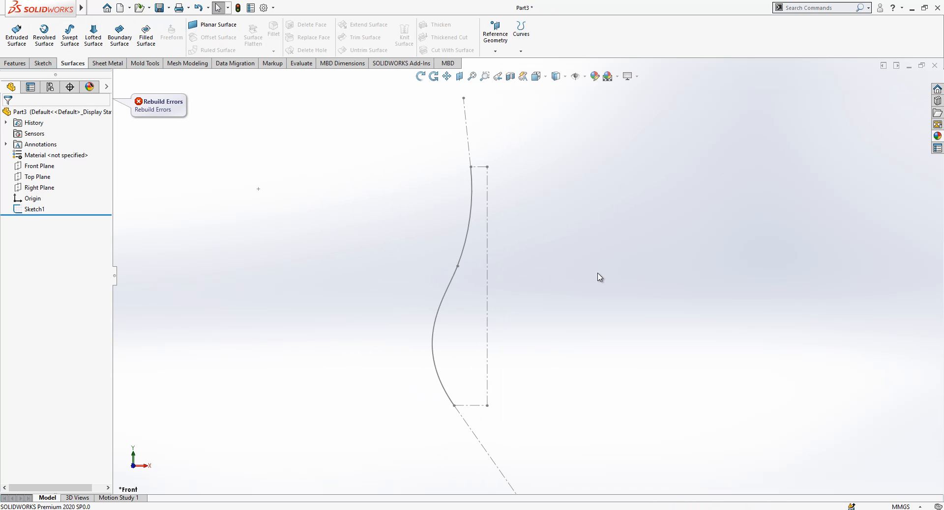
# - Start a sketch on the Front Plane with a horizontal construction line about 15 mm long from the centerline to the upper arc
pyautogui.click(41, 166)
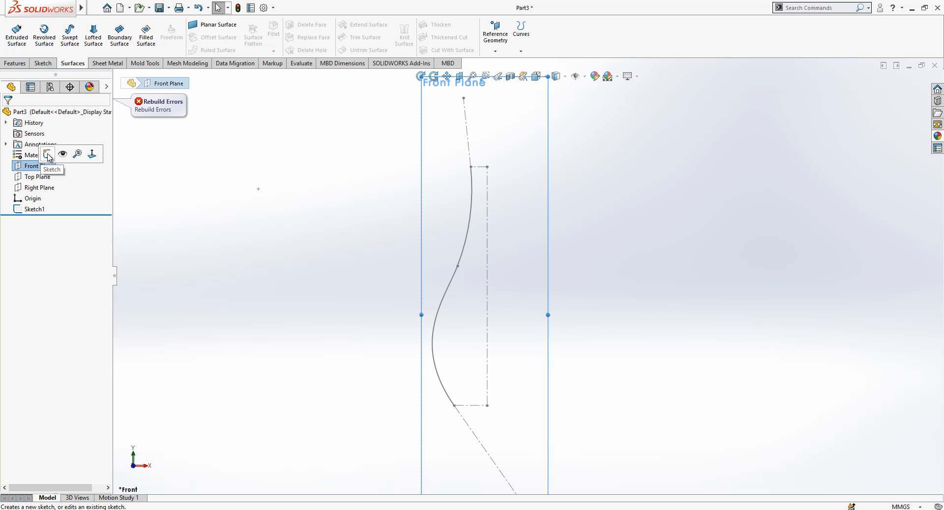
pyautogui.click(47, 156)
pyautogui.click(63, 24)
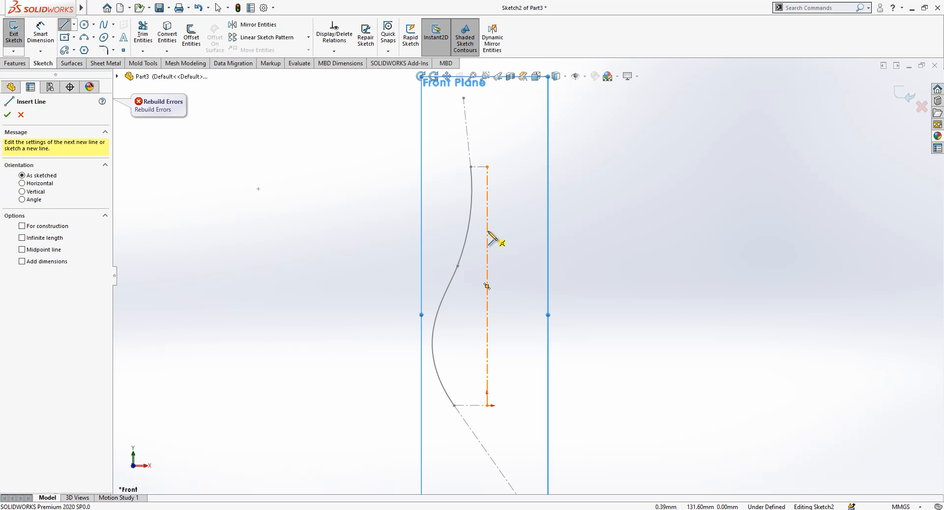
pyautogui.click(487, 230)
pyautogui.click(468, 231)
pyautogui.press('Escape')
pyautogui.click(491, 229)
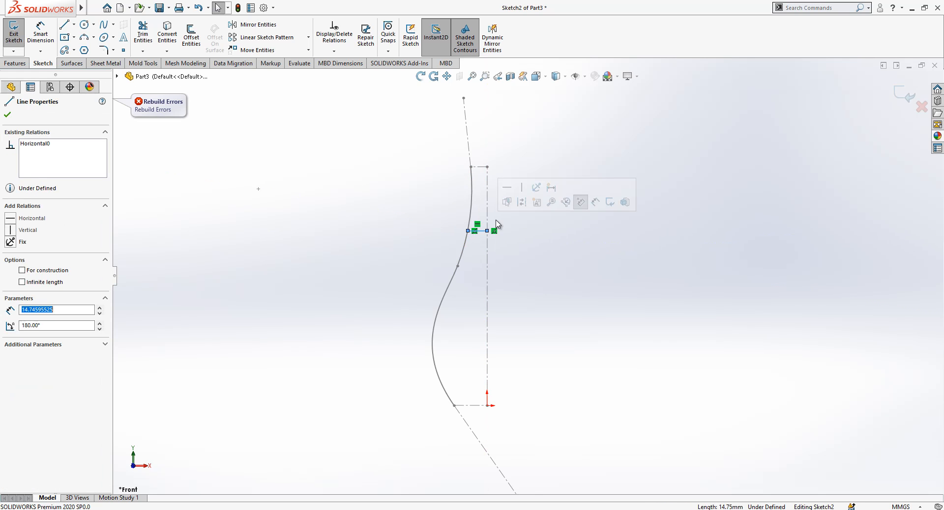
pyautogui.press('Escape')
# - Draw a horizontal construction line about 34 mm long near the base, from the vertical centerline to the profile's spline
pyautogui.press('l')
pyautogui.click(487, 384)
pyautogui.click(442, 384)
pyautogui.press('Escape')
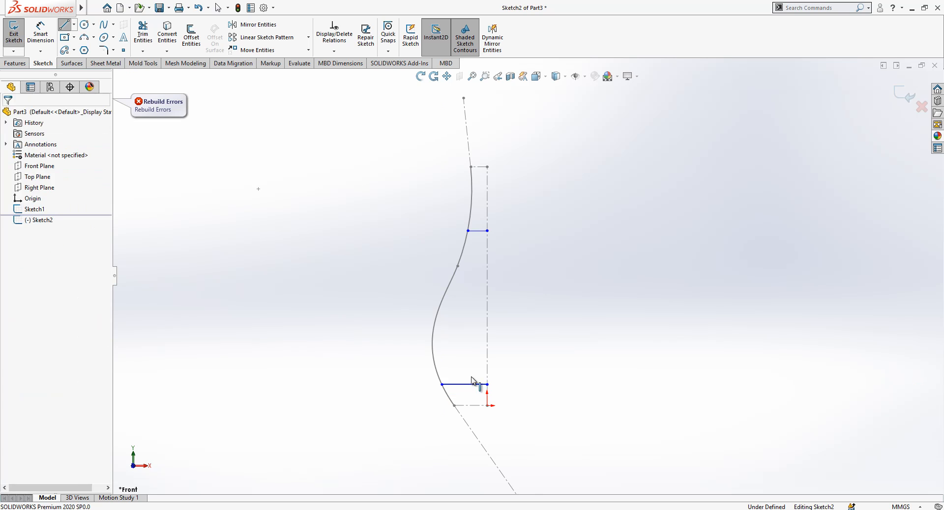
pyautogui.click(464, 384)
pyautogui.click(557, 355)
pyautogui.press('Escape')
pyautogui.click(25, 31)
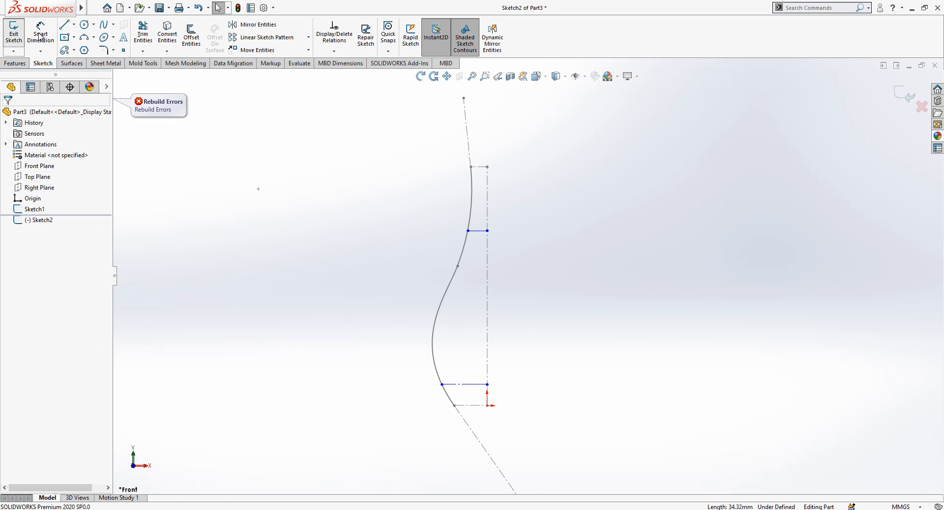
pyautogui.rightClick(58, 218)
pyautogui.click(66, 187)
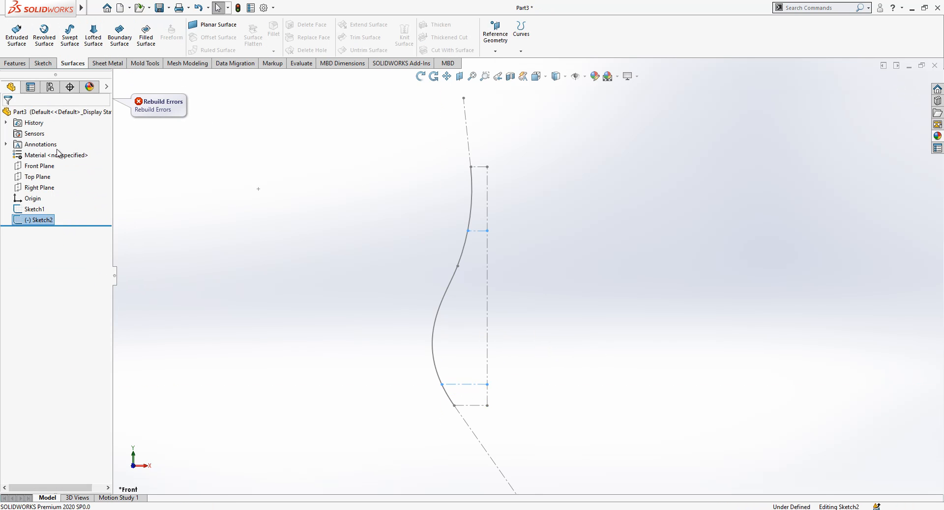
# - Dimension the upper construction line 50 mm below the profile's top horizontal line
pyautogui.click(477, 231)
pyautogui.click(480, 167)
pyautogui.click(526, 198)
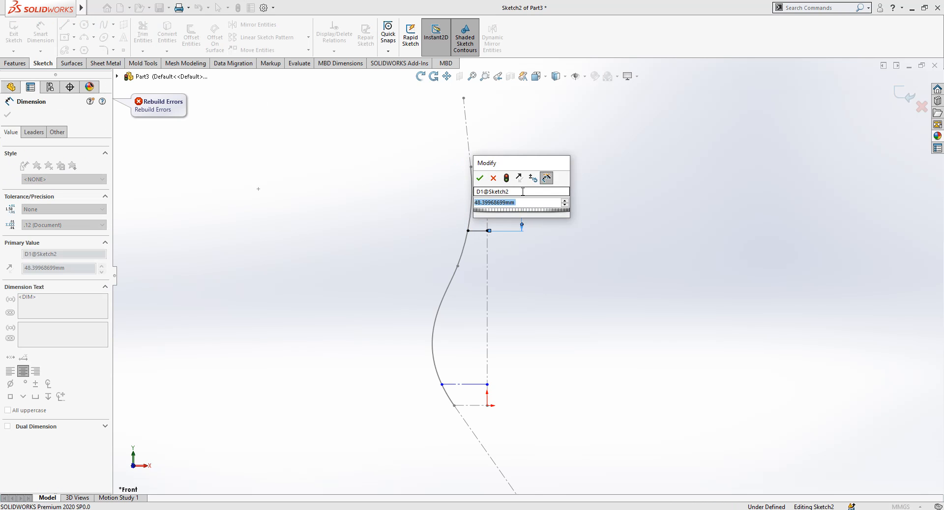
pyautogui.write('50')
pyautogui.press('Return')
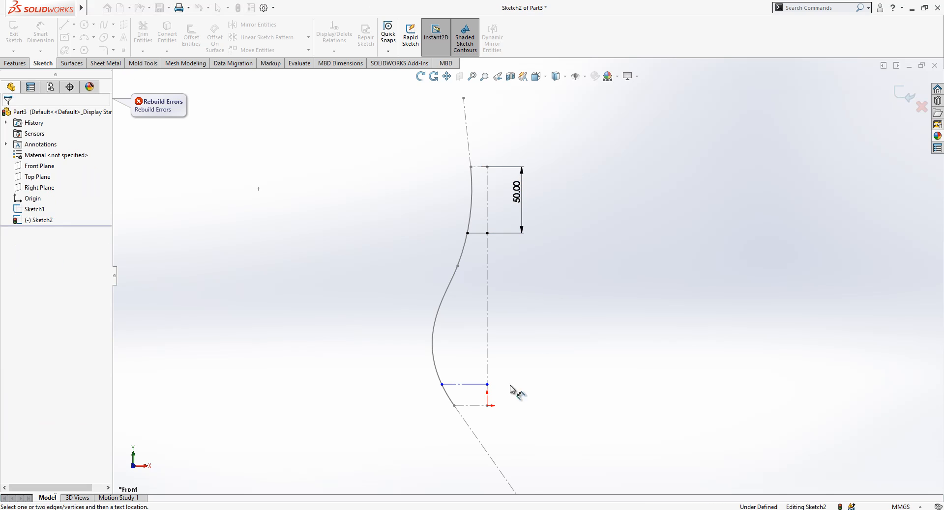
# - Dimension the lower construction line 10 mm above the profile's bottom horizontal line
pyautogui.click(476, 408)
pyautogui.click(481, 387)
pyautogui.click(525, 390)
pyautogui.press('Return')
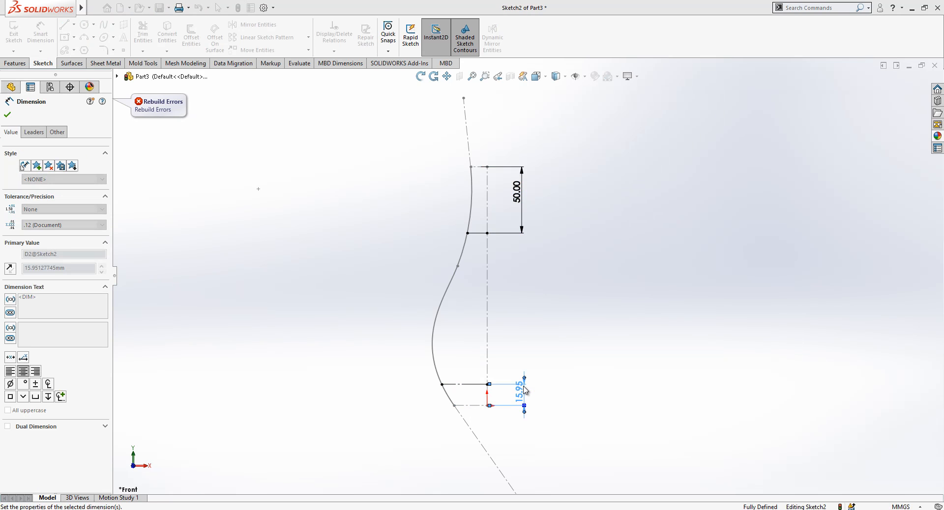
# - Draw a three-point arc with a radius of about 80 mm from the upper construction line's outer end, tangent to the profile's arc
pyautogui.click(85, 37)
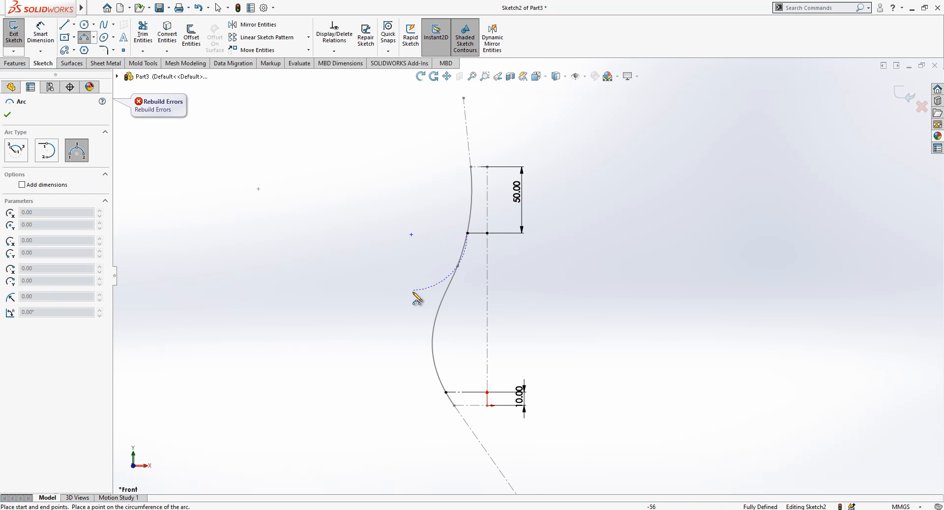
pyautogui.click(458, 255)
pyautogui.keyDown('ctrl'); pyautogui.click(466, 241); pyautogui.keyUp('ctrl')
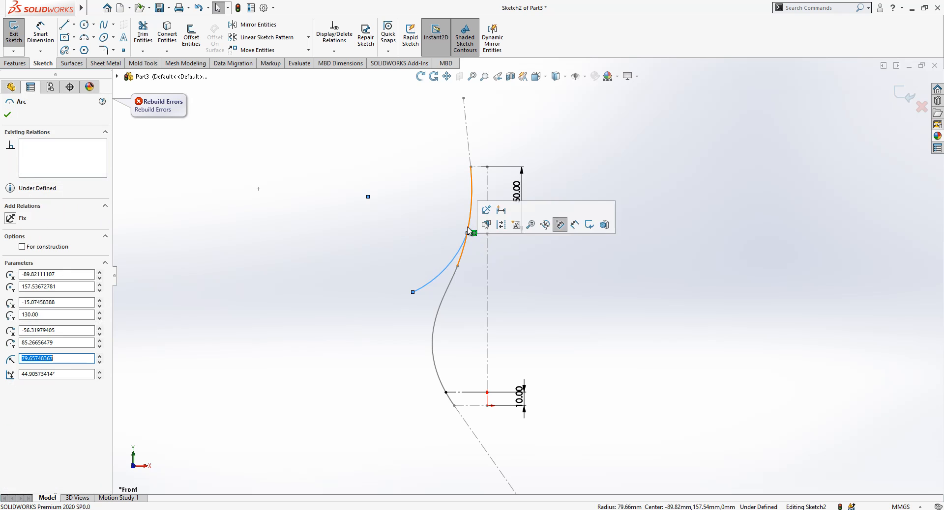
pyautogui.click(30, 285)
# - Set the new arc's radius to 100 mm and shorten it by moving its free lower end up toward the profile
pyautogui.click(41, 35)
pyautogui.click(426, 272)
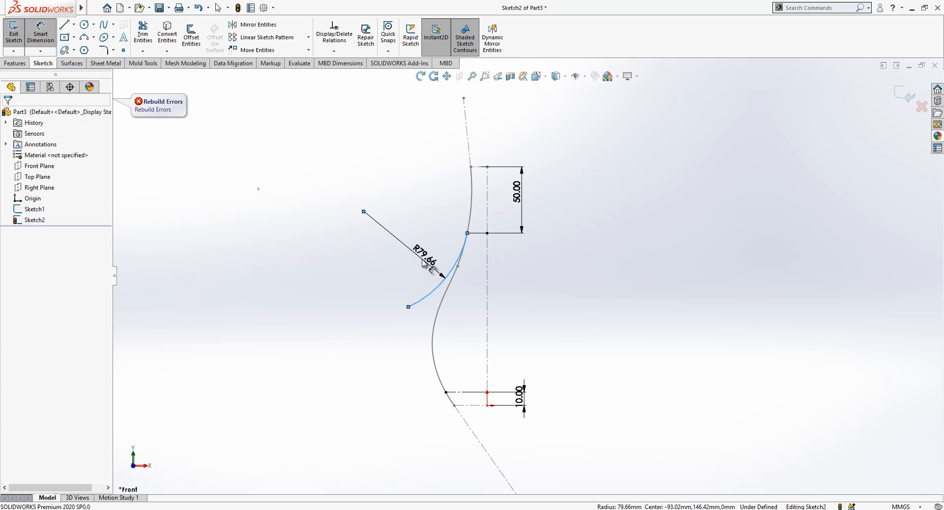
pyautogui.click(422, 263)
pyautogui.press('Return')
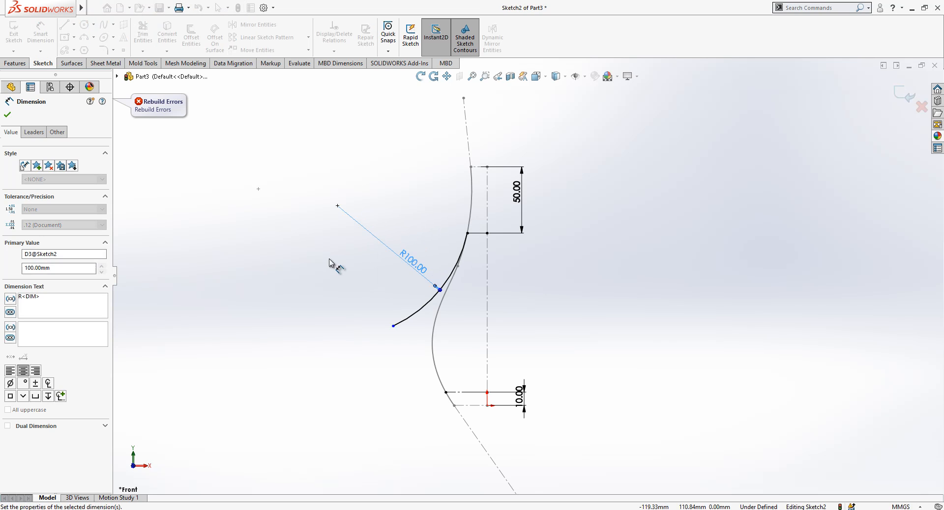
pyautogui.press('Escape')
pyautogui.moveTo(393, 326); pyautogui.dragTo(437, 295)
pyautogui.click(577, 393)
# - Draw a slanted construction line downward from the lower horizontal construction line's outer end
pyautogui.press('l')
pyautogui.click(446, 392)
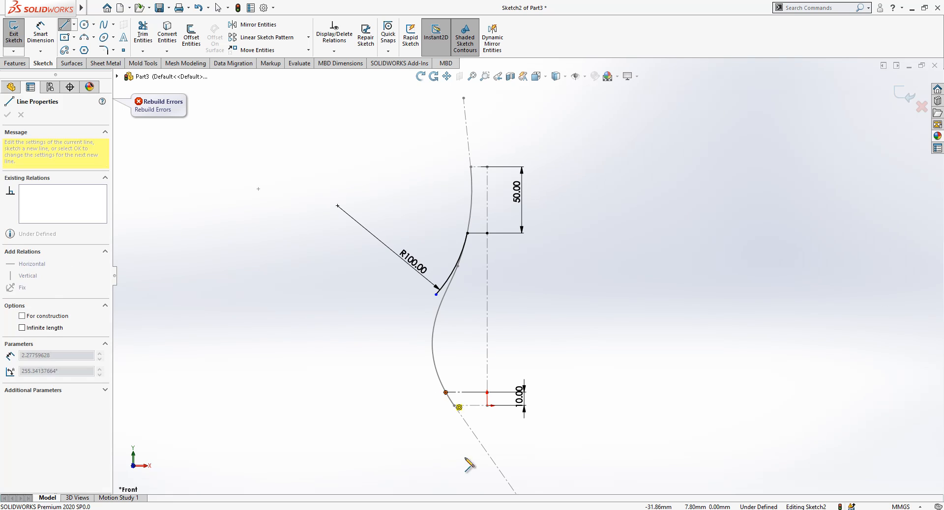
pyautogui.click(467, 472)
pyautogui.press('Escape')
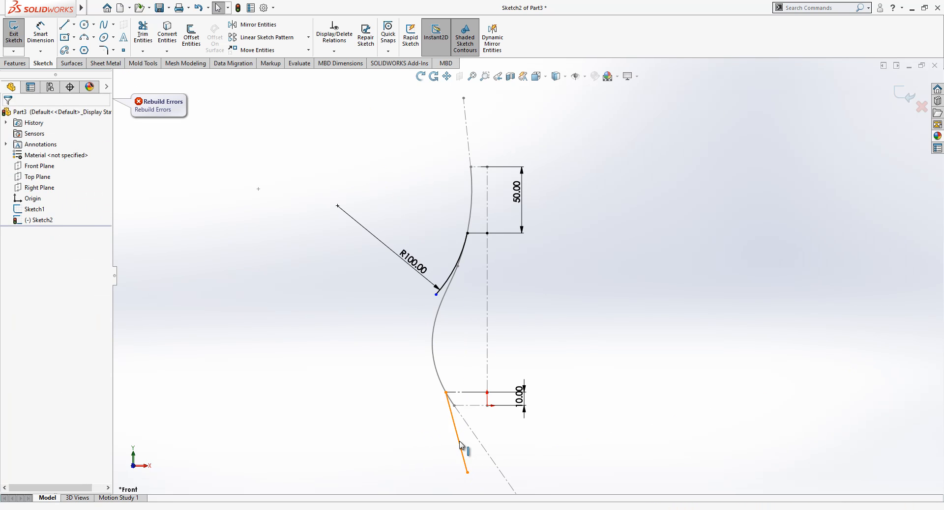
pyautogui.click(461, 445)
pyautogui.click(560, 411)
# - Make the slanted construction line tangent to the original profile's spline
pyautogui.click(452, 413)
pyautogui.keyDown('ctrl'); pyautogui.click(444, 387); pyautogui.keyUp('ctrl')
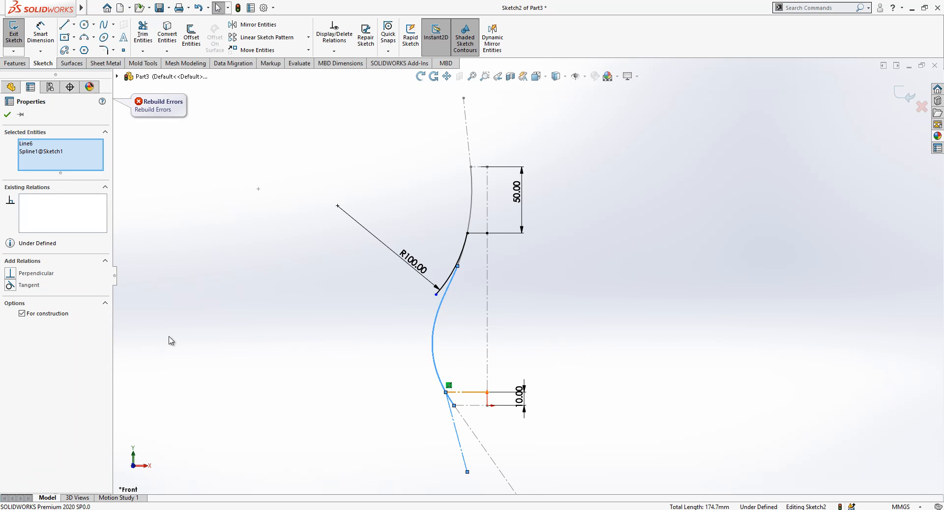
pyautogui.click(29, 285)
pyautogui.click(264, 339)
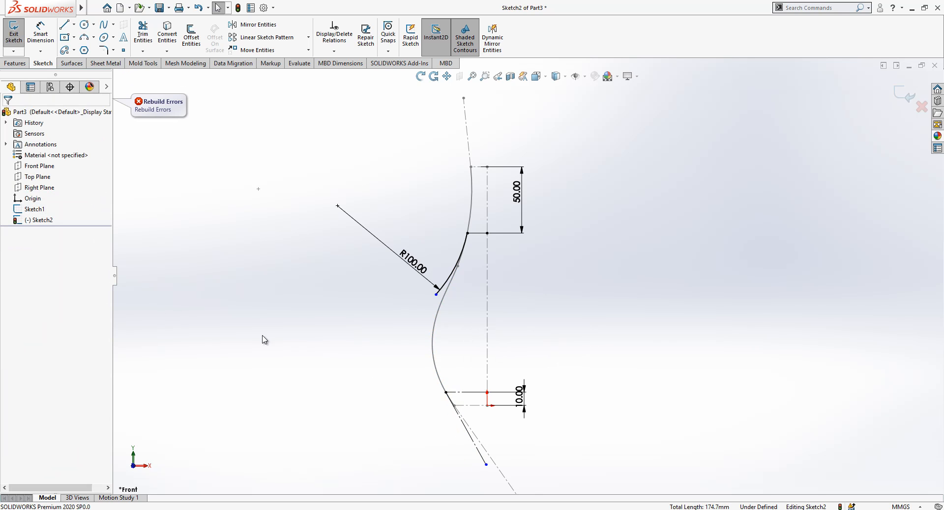
# - Draw a two-point spline from the new arc's lower end to the lower horizontal construction line's outer end
pyautogui.click(472, 441)
pyautogui.scroll(-2, 475, 418)
pyautogui.click(394, 417)
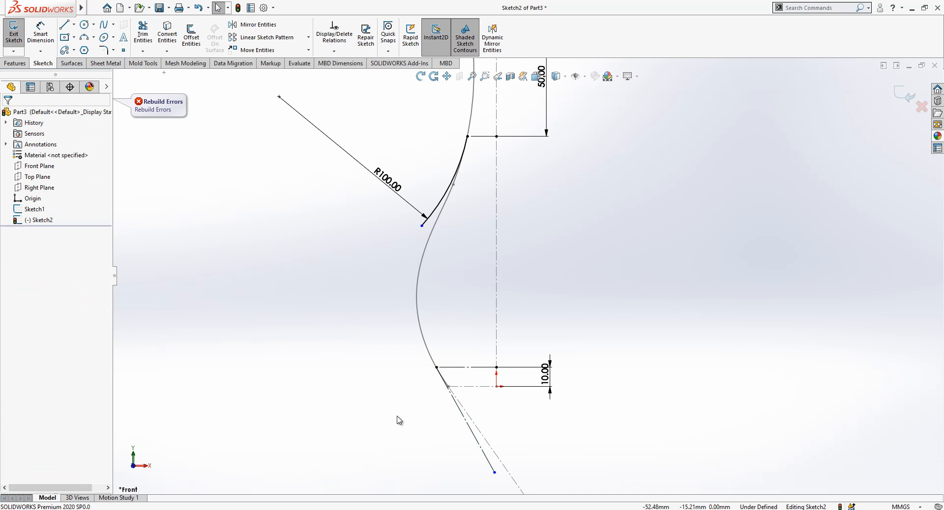
pyautogui.scroll(2, 428, 388)
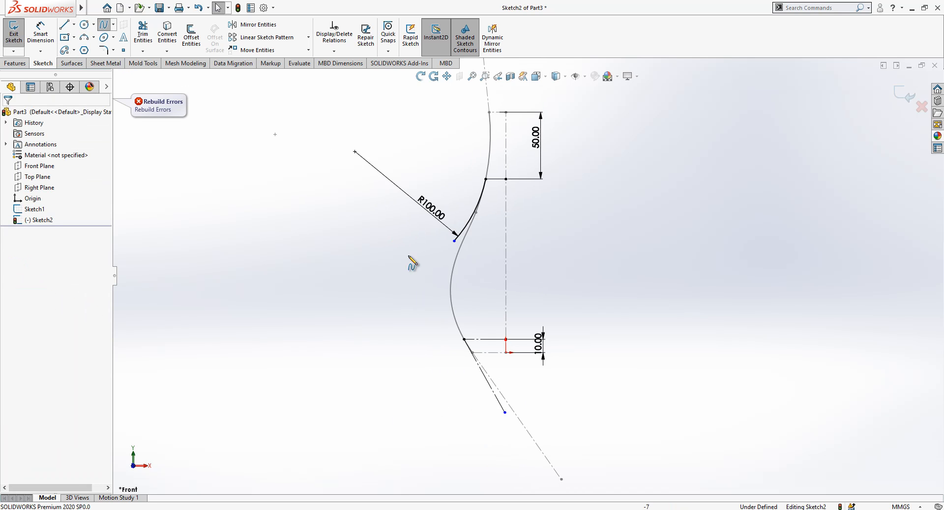
pyautogui.click(454, 240)
pyautogui.click(464, 339)
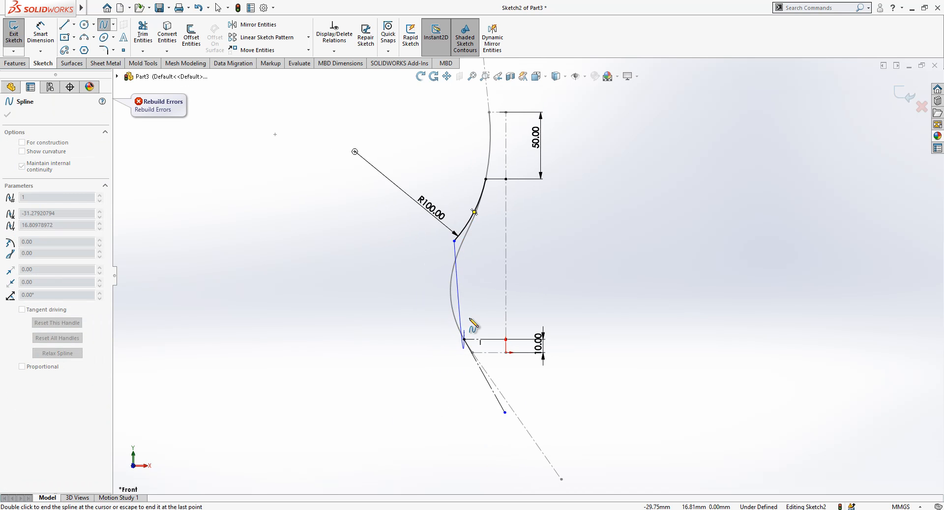
pyautogui.press('Escape')
# - Pull the new spline's upper tangent handle outward so the curve bows away from the original profile
pyautogui.click(461, 286)
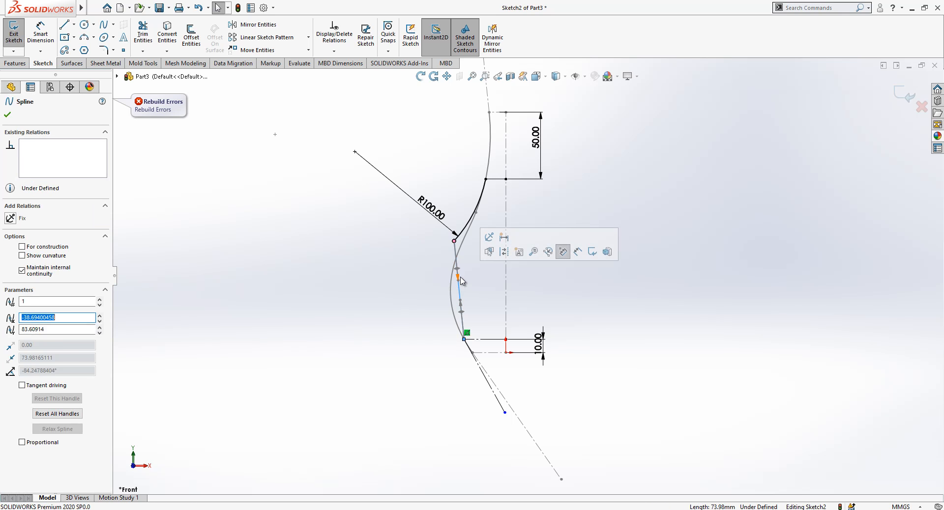
pyautogui.moveTo(458, 281); pyautogui.dragTo(429, 276)
pyautogui.press('Escape')
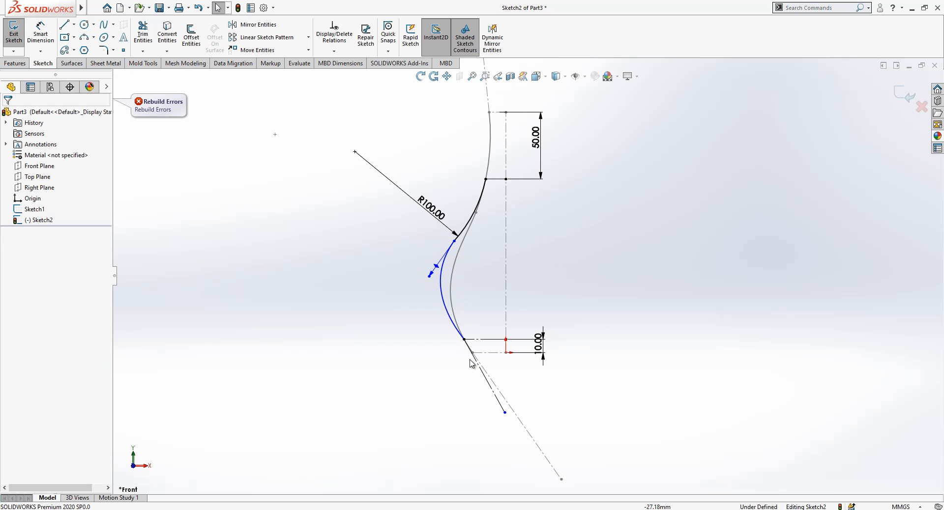
# - Make the new spline tangent to the slanted construction line at its lower end
pyautogui.click(484, 378)
pyautogui.keyDown('ctrl'); pyautogui.click(452, 327); pyautogui.keyUp('ctrl')
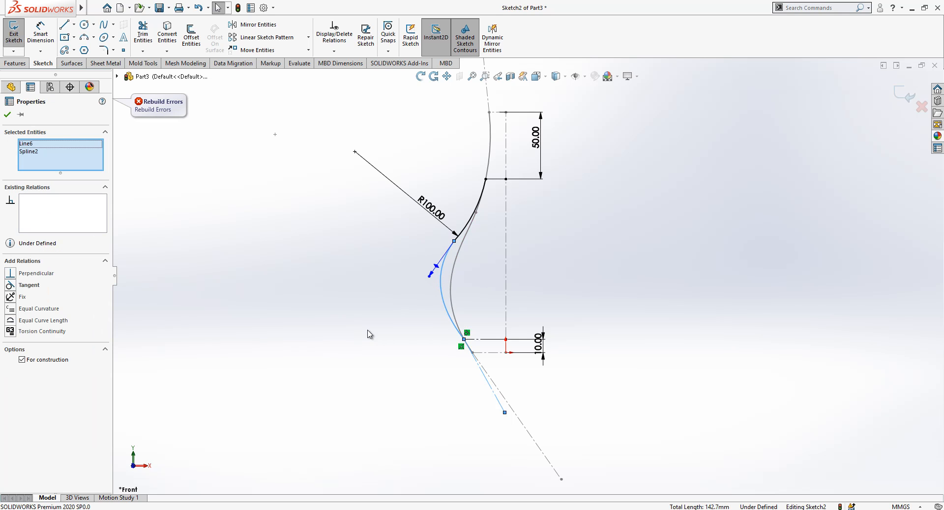
pyautogui.click(376, 316)
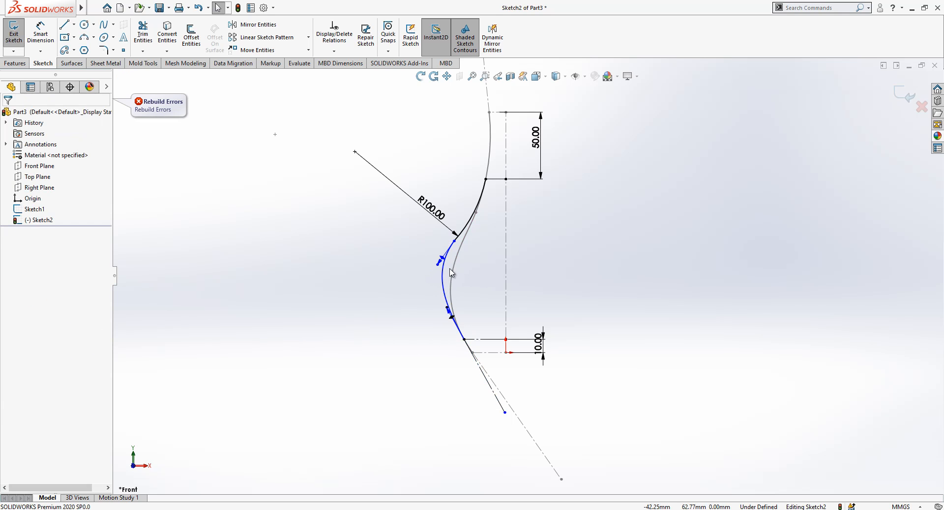
# - Make the new spline tangent to the 100 mm radius arc at their joint
pyautogui.click(457, 256)
pyautogui.keyDown('ctrl'); pyautogui.click(462, 235); pyautogui.keyUp('ctrl')
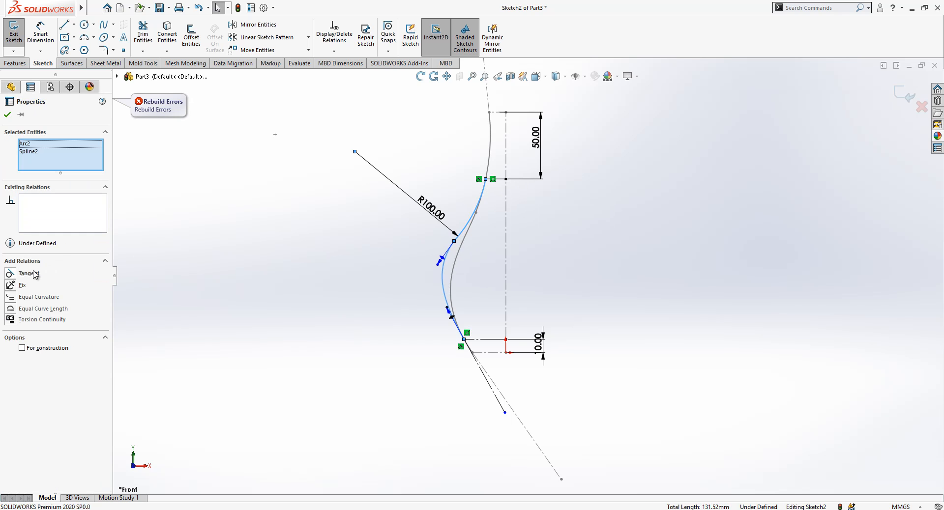
pyautogui.click(347, 302)
# - Dimension the new spline's tangent handles to 100 at its lower end and 75 at its joint with the arc
pyautogui.scroll(-3, 584, 253)
pyautogui.click(40, 35)
pyautogui.click(372, 337)
pyautogui.click(350, 393)
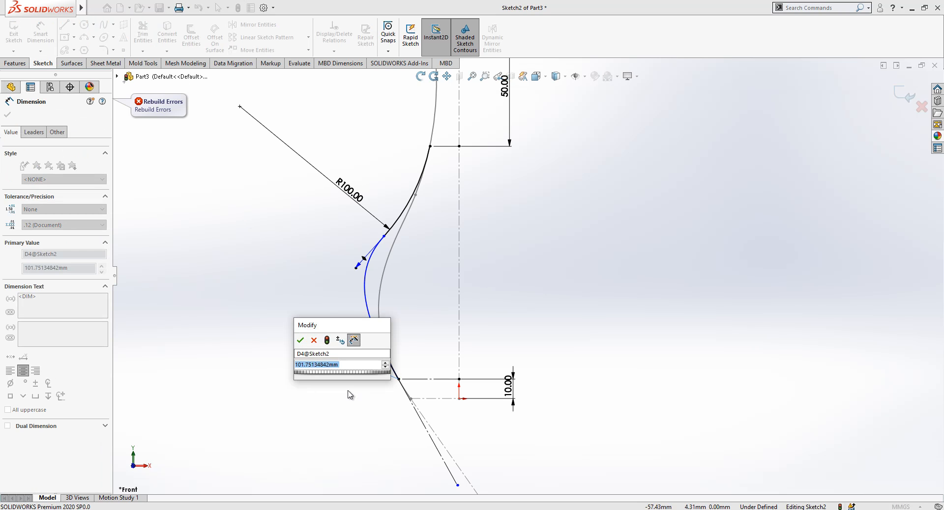
pyautogui.write('100')
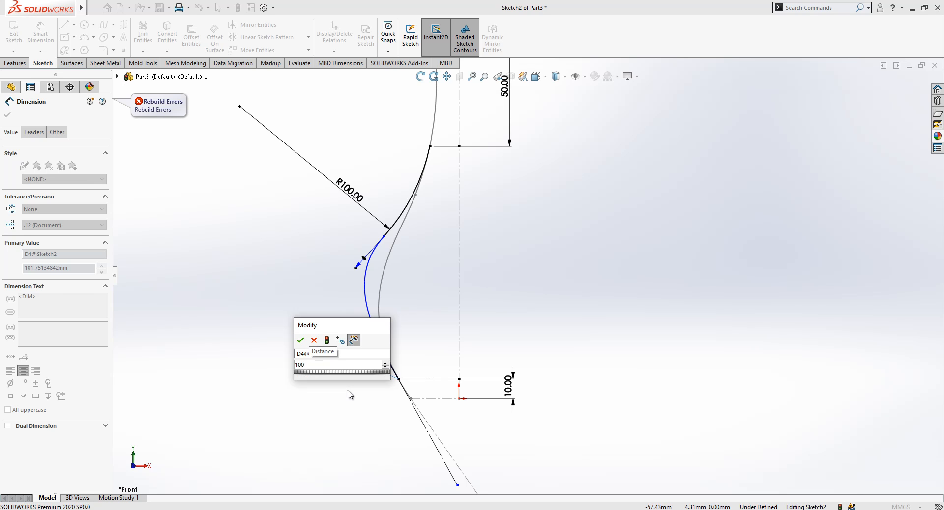
pyautogui.press('Return')
pyautogui.click(362, 262)
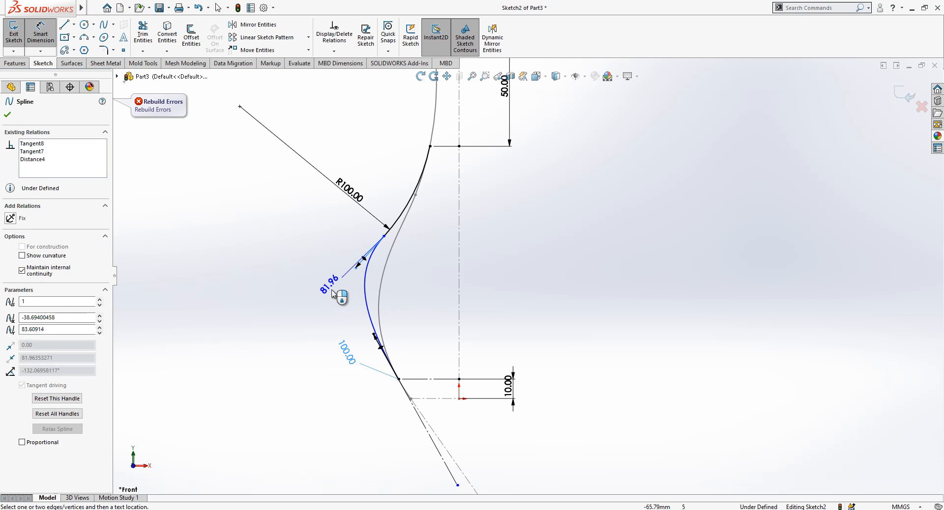
pyautogui.click(330, 293)
pyautogui.press('Return')
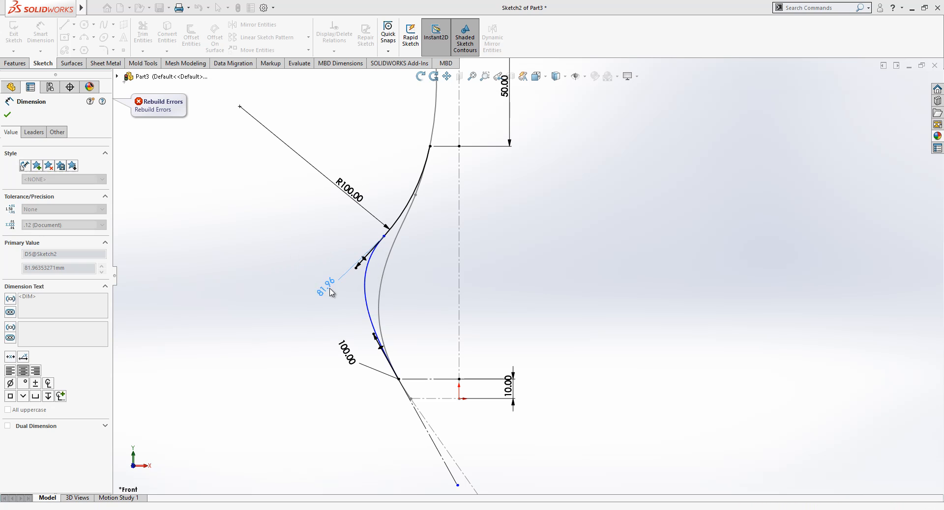
# - Set the vertical distance from the arc-spline joint to the upper horizontal construction line to 47.5 mm and finish the sketch
pyautogui.click(384, 237)
pyautogui.click(430, 146)
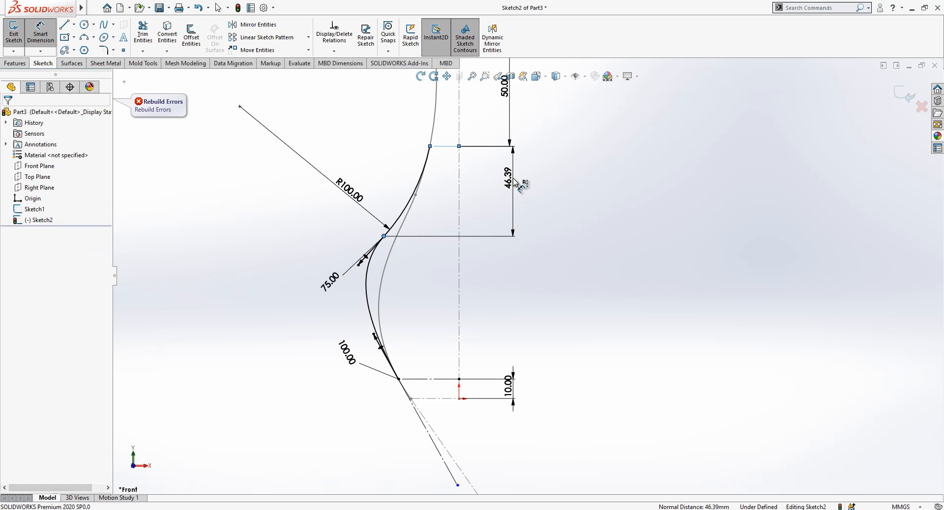
pyautogui.click(518, 184)
pyautogui.press('Return')
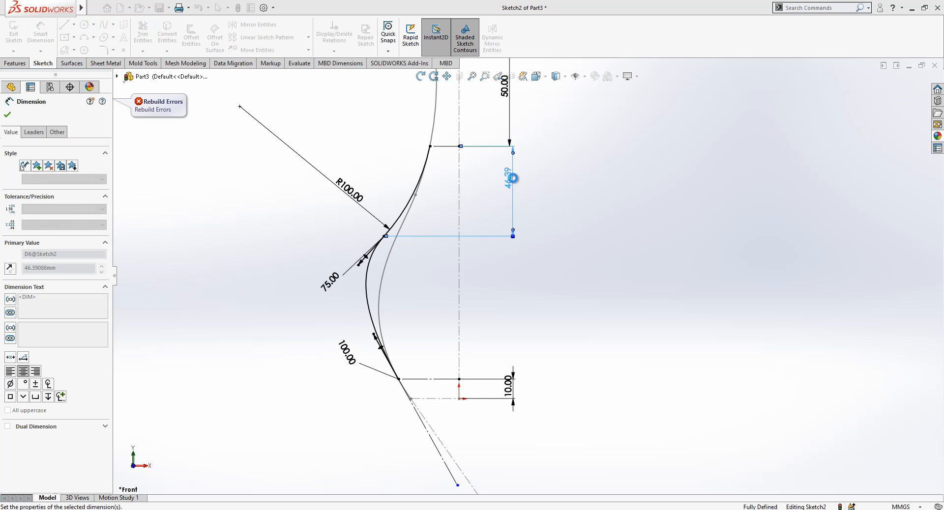
pyautogui.click(579, 240)
pyautogui.scroll(1, 579, 240)
pyautogui.click(887, 102)
# - Revolve the base profile Sketch1 360° about its vertical centerline as a surface
pyautogui.scroll(2, 585, 256)
pyautogui.scroll(-1, 580, 236)
pyautogui.click(41, 222)
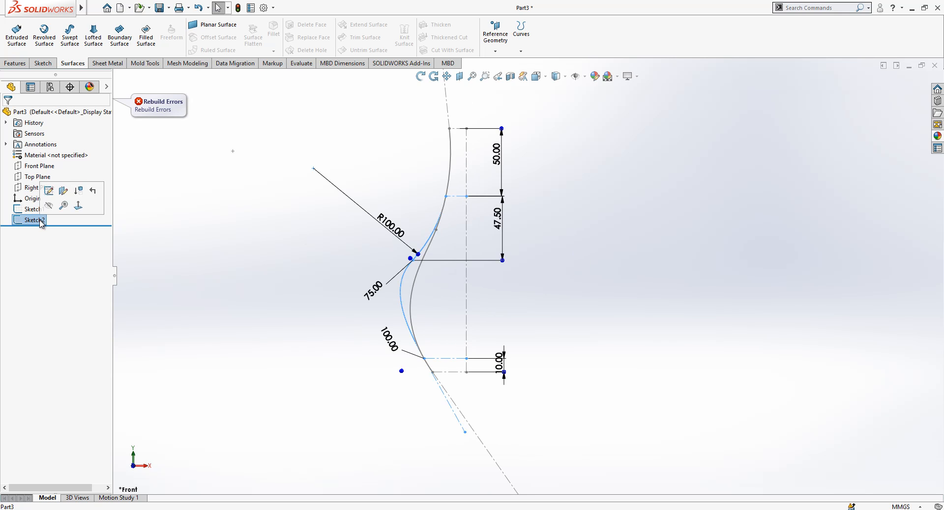
pyautogui.click(28, 210)
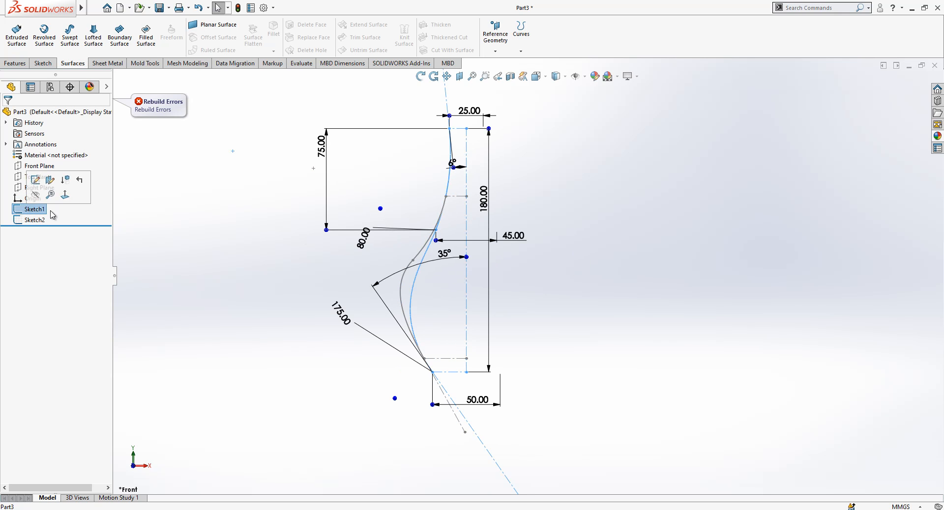
pyautogui.click(49, 39)
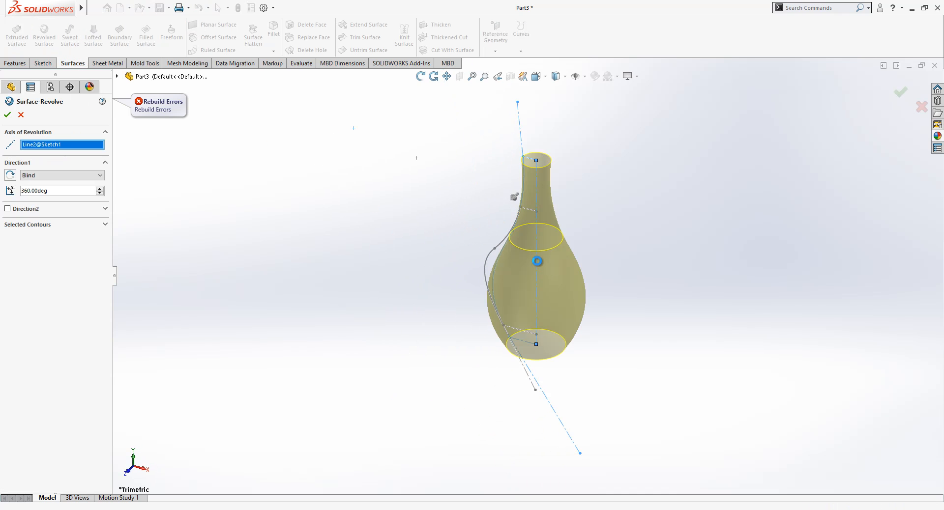
pyautogui.press('Return')
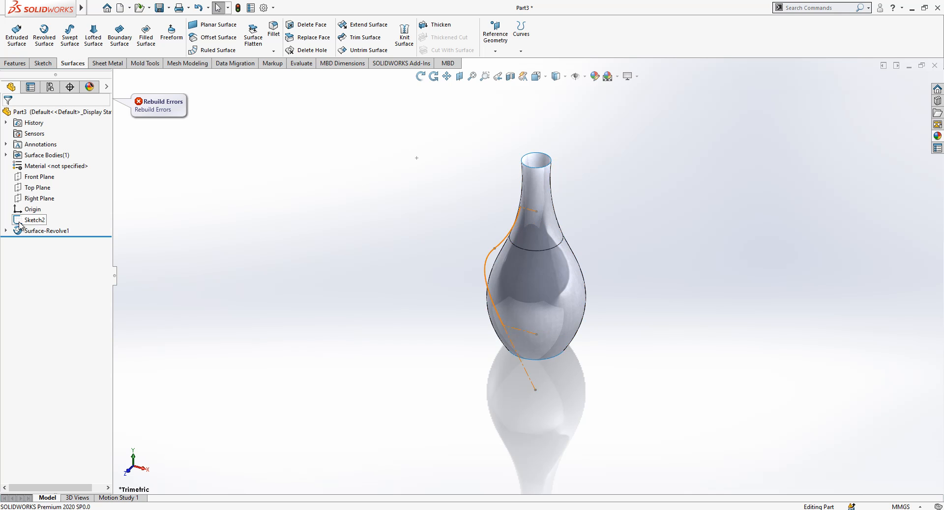
# - Edit Sketch2 to add a vertical construction line joining the inner ends of its two horizontal construction lines, and finish the sketch
pyautogui.click(20, 223)
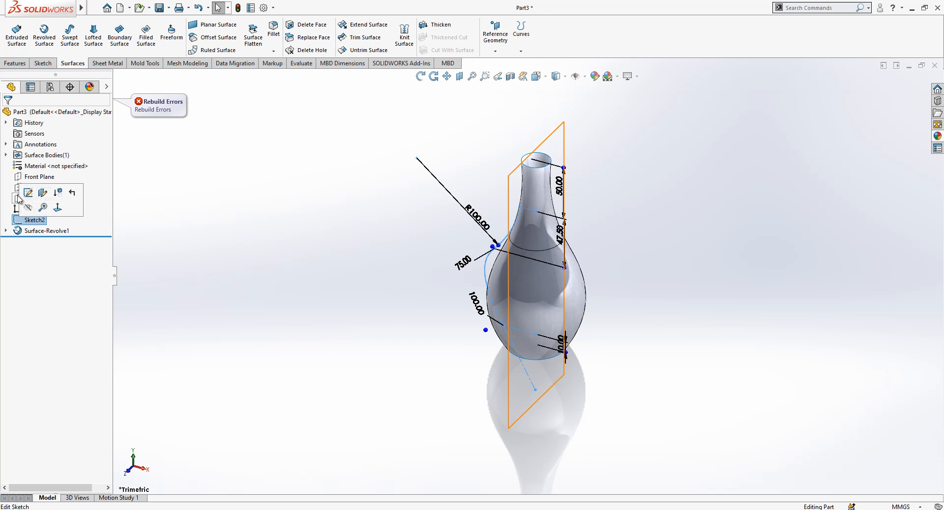
pyautogui.click(28, 193)
pyautogui.press('l')
pyautogui.click(526, 378)
pyautogui.click(527, 199)
pyautogui.press('Escape')
pyautogui.click(526, 216)
pyautogui.click(628, 184)
pyautogui.click(905, 95)
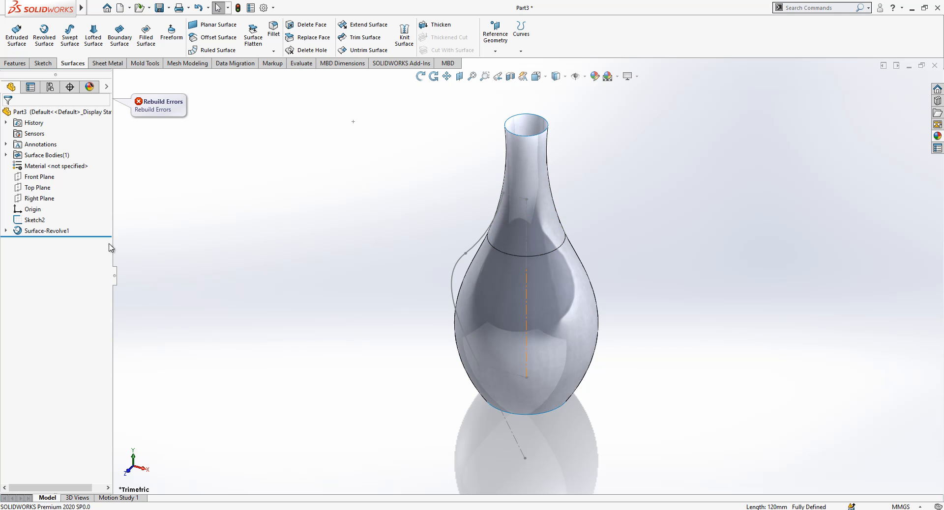
# - Revolve Sketch2 360° about its new vertical construction line as a second surface
pyautogui.click(34, 220)
pyautogui.click(45, 33)
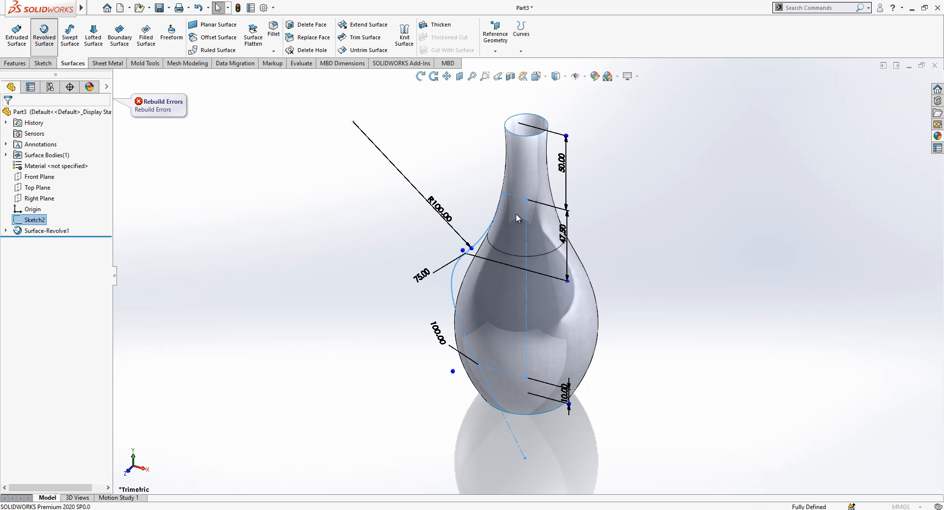
pyautogui.click(528, 264)
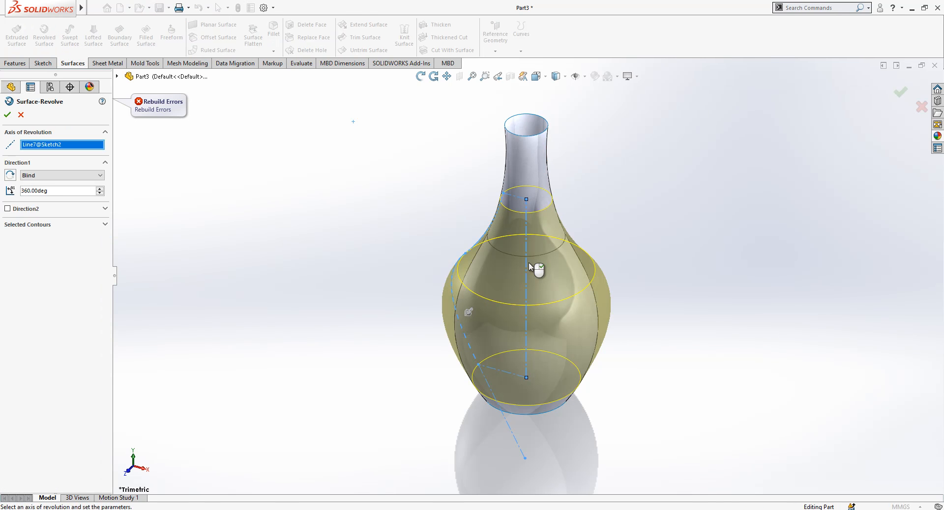
pyautogui.rightClick(436, 266)
# - Examine the two revolved surface bodies individually to see which portion of the vase each one covers
pyautogui.moveTo(326, 268); pyautogui.dragTo(585, 355, button='middle')
pyautogui.scroll(1, 584, 351)
pyautogui.click(6, 156)
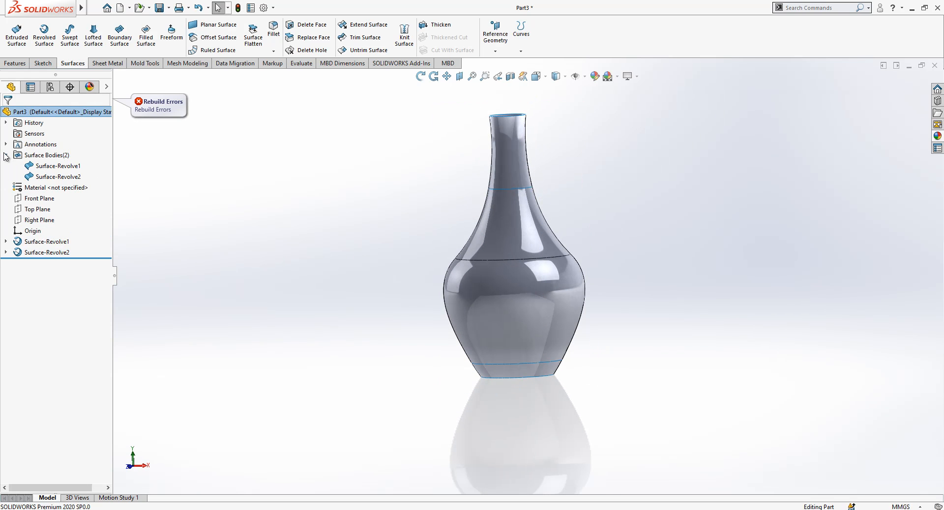
pyautogui.click(44, 166)
pyautogui.click(49, 177)
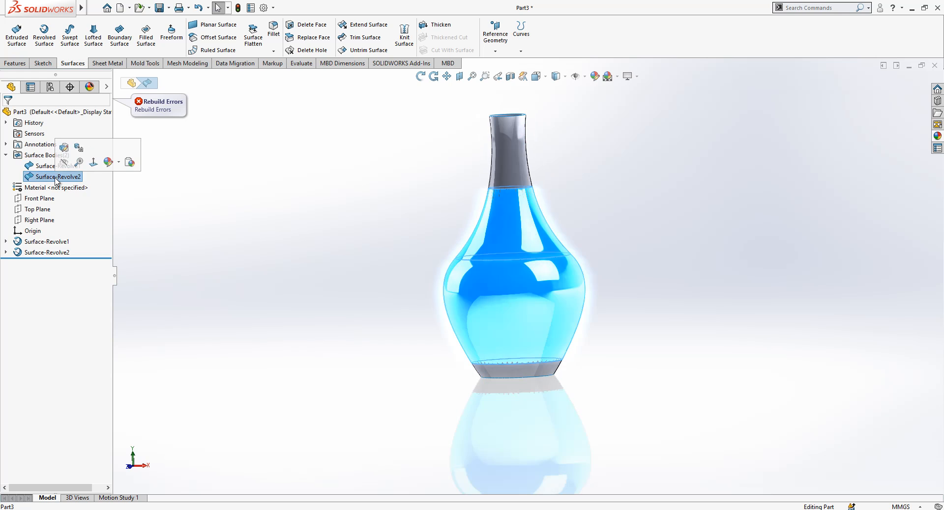
pyautogui.click(267, 276)
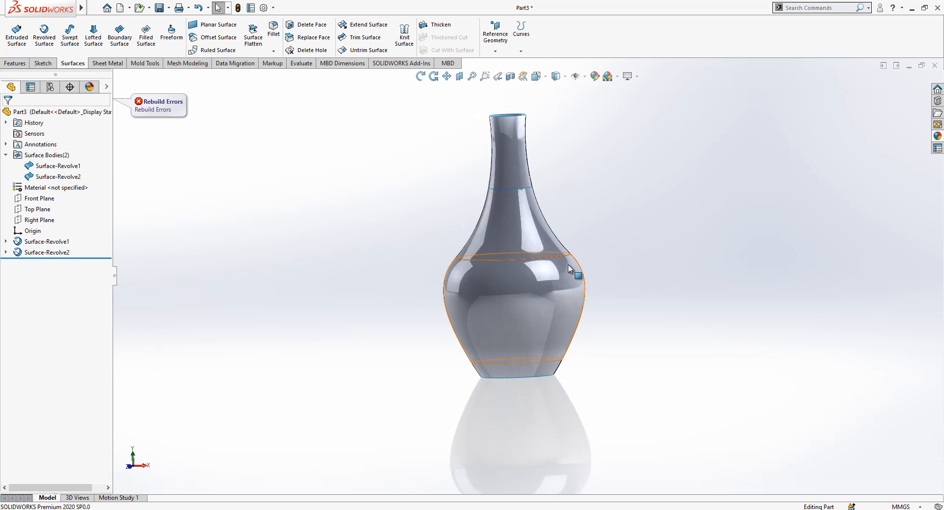
# - On the Front Plane, sketch a vertical line from the center of the outer surface's upper circular edge down to near its lower rim
pyautogui.click(535, 77)
pyautogui.click(536, 94)
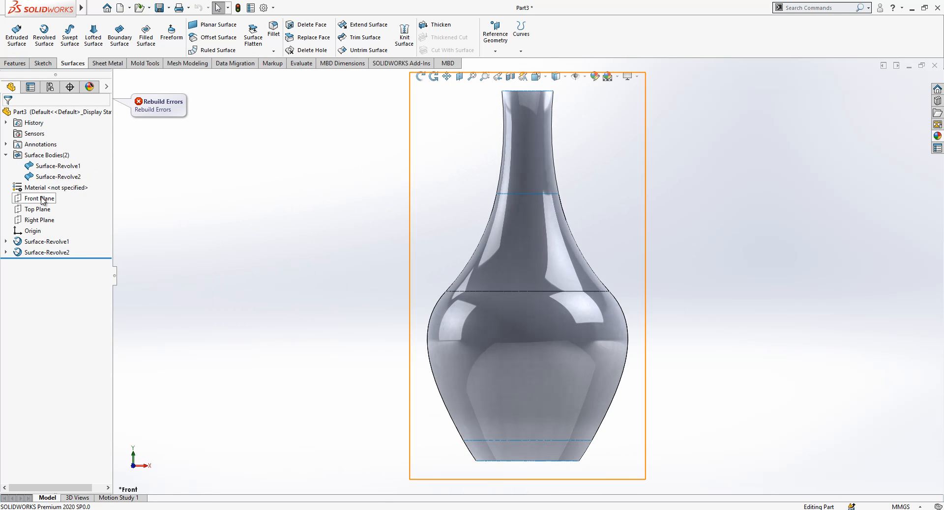
pyautogui.click(42, 199)
pyautogui.click(52, 185)
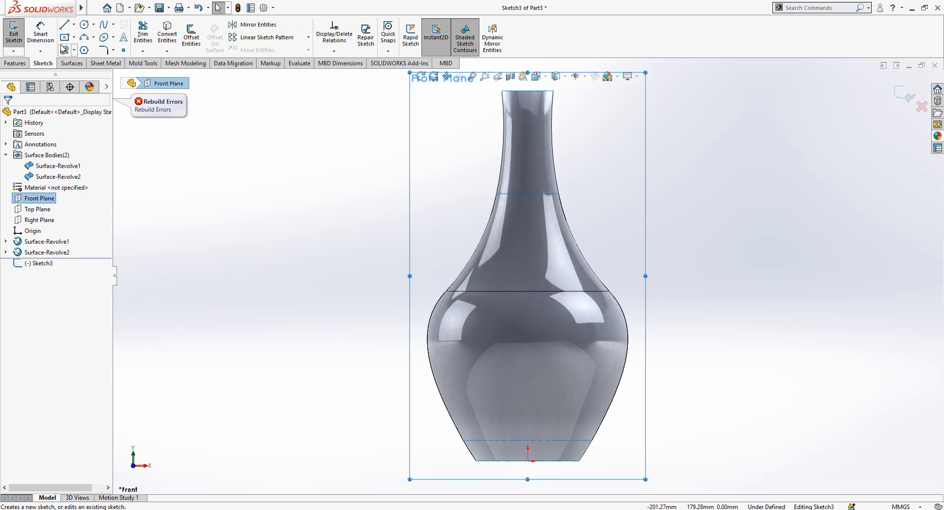
pyautogui.click(63, 28)
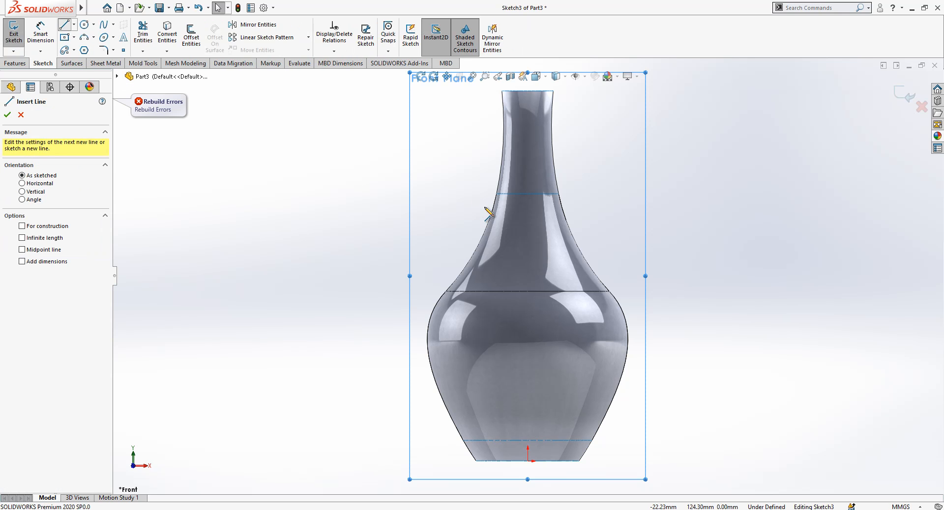
pyautogui.click(527, 194)
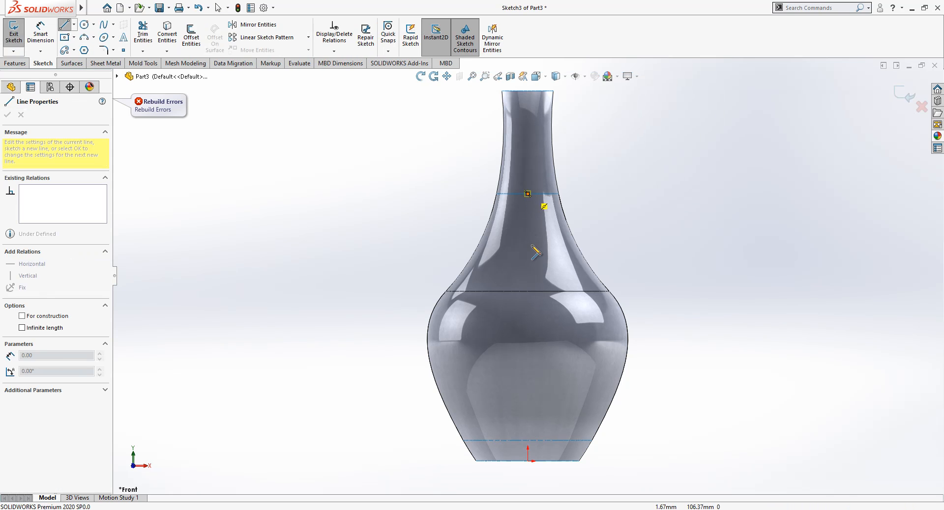
pyautogui.click(527, 436)
pyautogui.press('Escape')
# - Hide the Surface-Revolve1 body to expose the outer surface's lower edge for the line's endpoint
pyautogui.click(528, 436)
pyautogui.keyDown('ctrl'); pyautogui.click(541, 442); pyautogui.keyUp('ctrl')
pyautogui.moveTo(541, 441); pyautogui.dragTo(687, 414, button='middle')
pyautogui.click(522, 446)
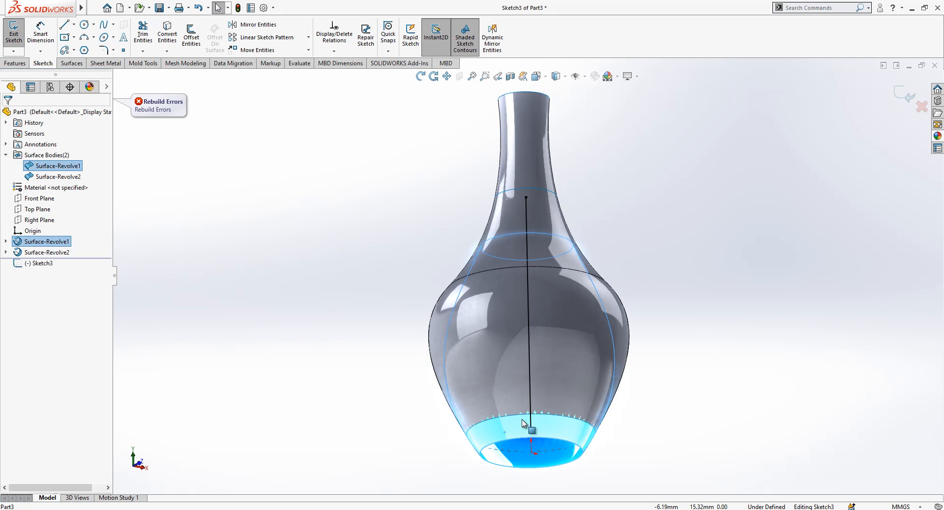
pyautogui.click(58, 166)
pyautogui.click(94, 149)
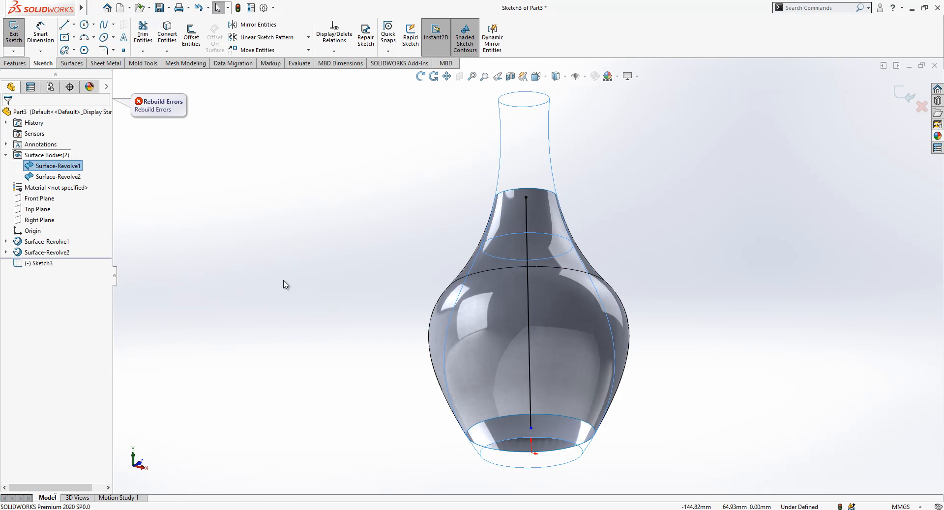
# - Constrain the vertical line's lower end to the outer surface's lower circular edge and finish the sketch
pyautogui.moveTo(530, 428); pyautogui.dragTo(529, 418)
pyautogui.keyDown('ctrl'); pyautogui.click(530, 418); pyautogui.keyUp('ctrl')
pyautogui.click(31, 272)
pyautogui.press('Escape')
pyautogui.scroll(1, 515, 319)
pyautogui.moveTo(515, 319); pyautogui.dragTo(495, 367, button='middle')
pyautogui.scroll(1, 430, 301)
pyautogui.scroll(1, 479, 270)
pyautogui.moveTo(509, 286); pyautogui.dragTo(602, 322, button='middle')
pyautogui.scroll(-2, 621, 314)
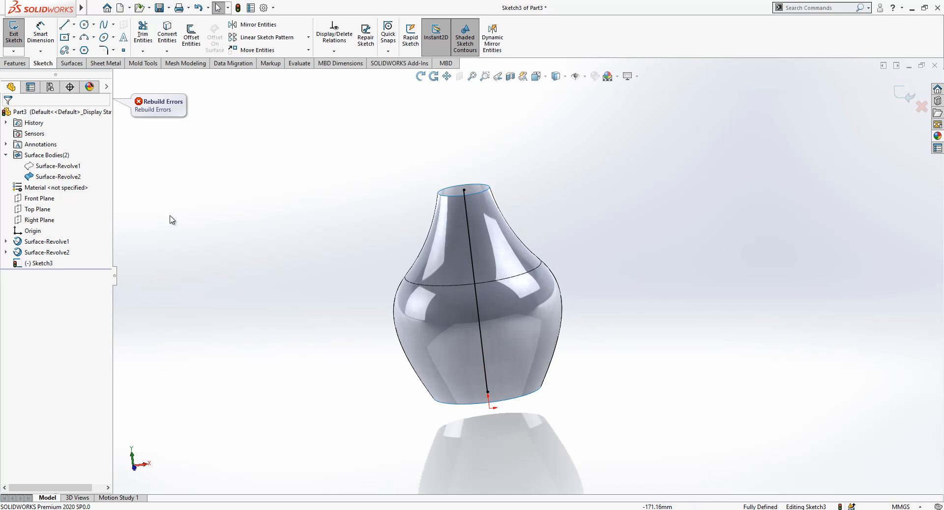
pyautogui.click(902, 96)
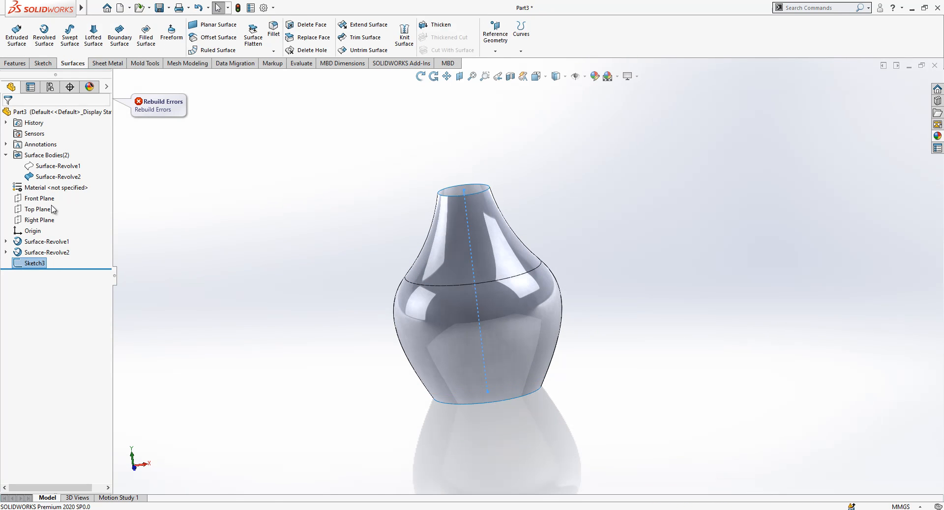
# - In a new Front Plane sketch, draw two connected horizontal segments from the vertical line's lower end outward beyond the surface, the first about 15 mm long
pyautogui.click(49, 199)
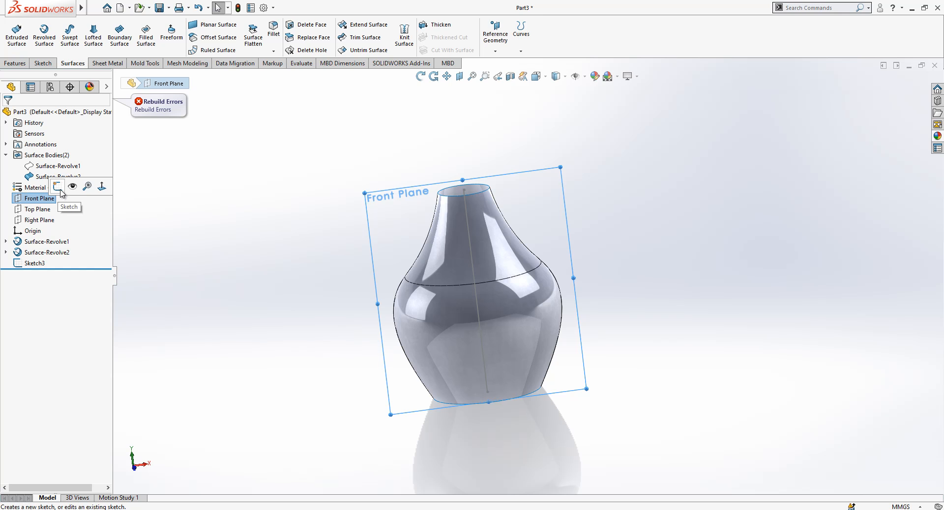
pyautogui.click(57, 186)
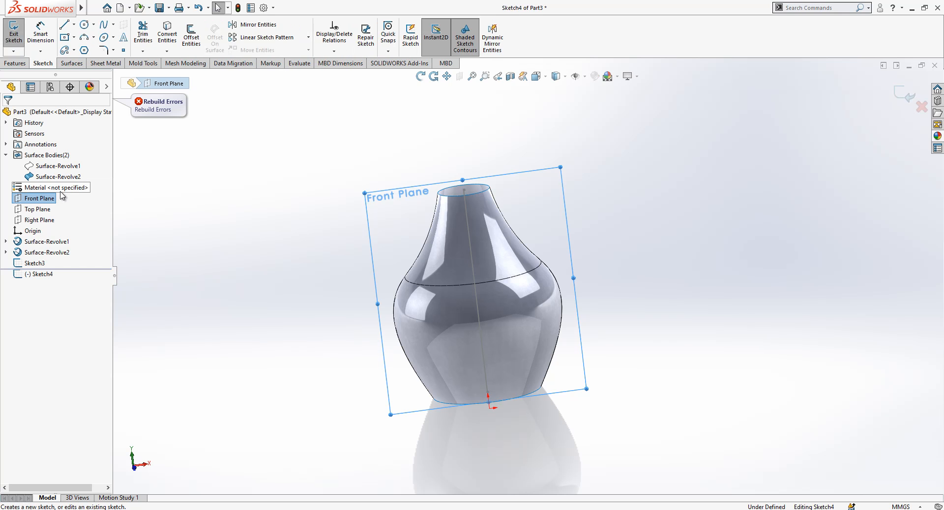
pyautogui.click(63, 30)
pyautogui.click(487, 393)
pyautogui.click(461, 394)
pyautogui.click(383, 406)
pyautogui.press('Escape')
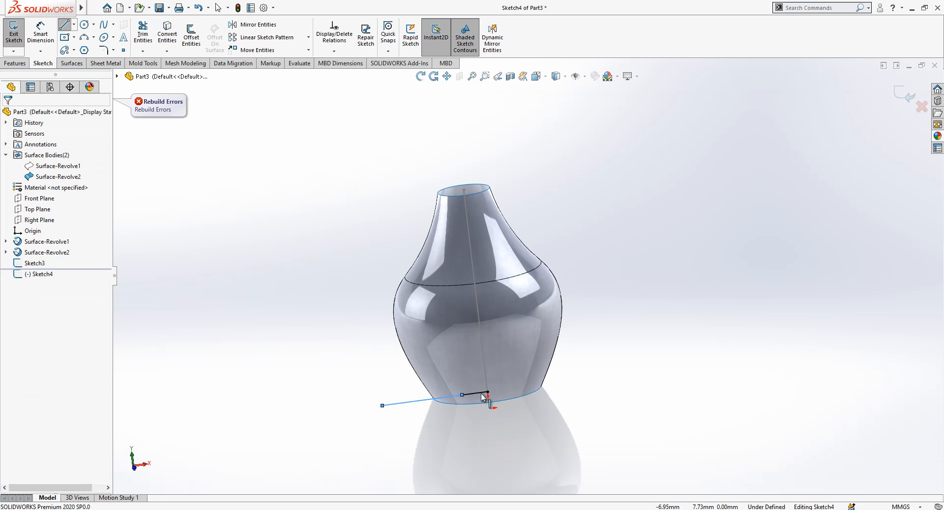
# - Convert the inner horizontal segment to construction geometry, set its length to 5 mm, and finish the sketch
pyautogui.click(479, 393)
pyautogui.press('Escape')
pyautogui.press('d')
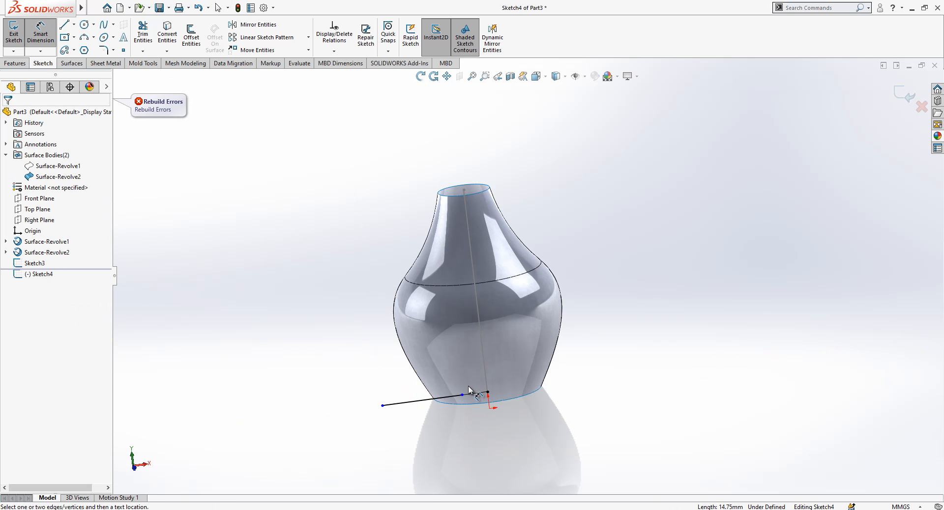
pyautogui.click(476, 393)
pyautogui.click(479, 374)
pyautogui.press('Return')
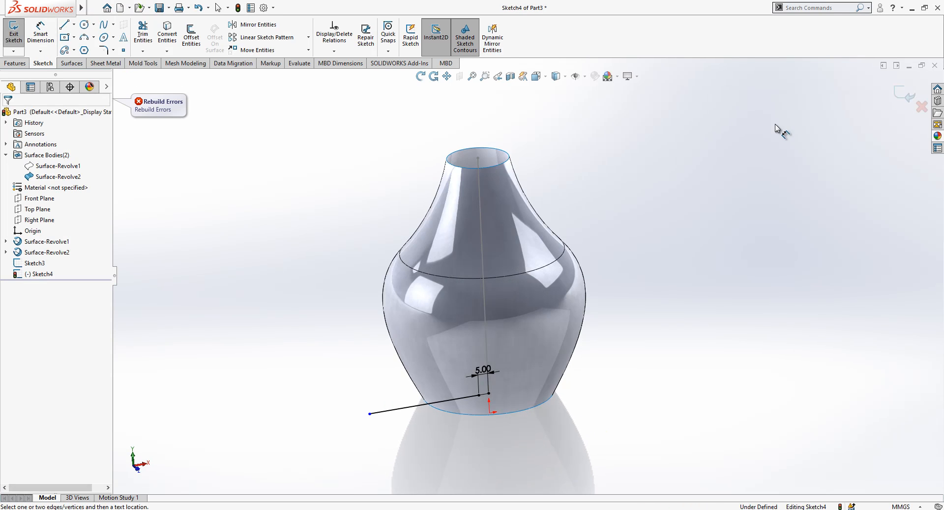
pyautogui.scroll(1, 776, 125)
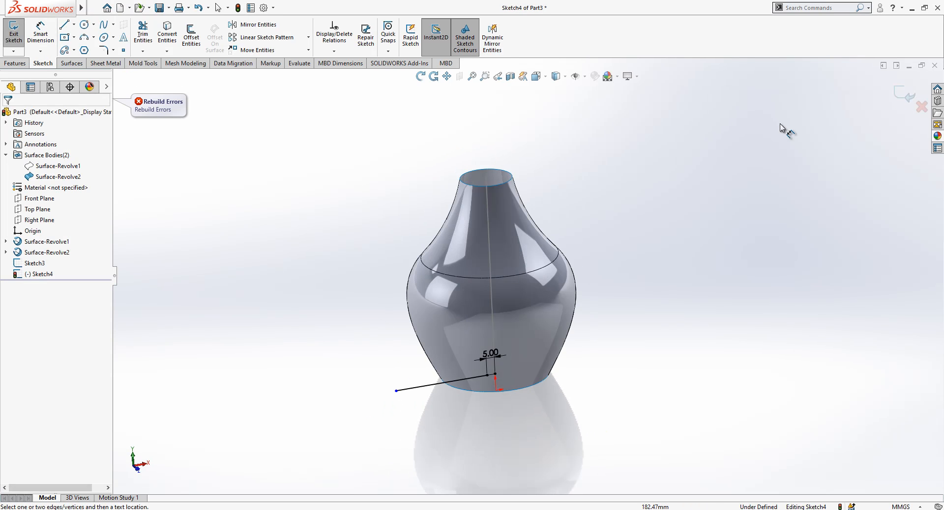
pyautogui.click(903, 95)
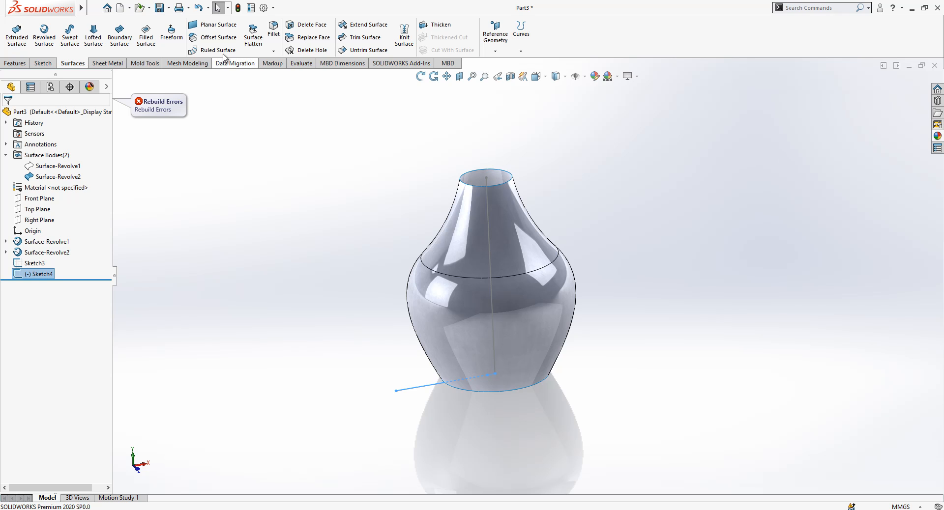
# - Sweep the horizontal segment sketch as a surface along the vertical line sketch, following the path with a specified twist of 0.40 revolutions
pyautogui.click(68, 40)
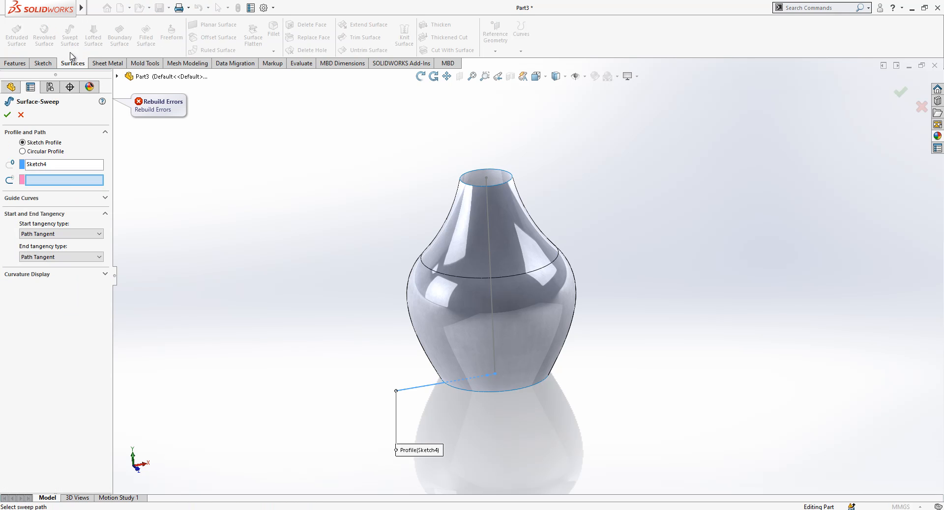
pyautogui.click(493, 296)
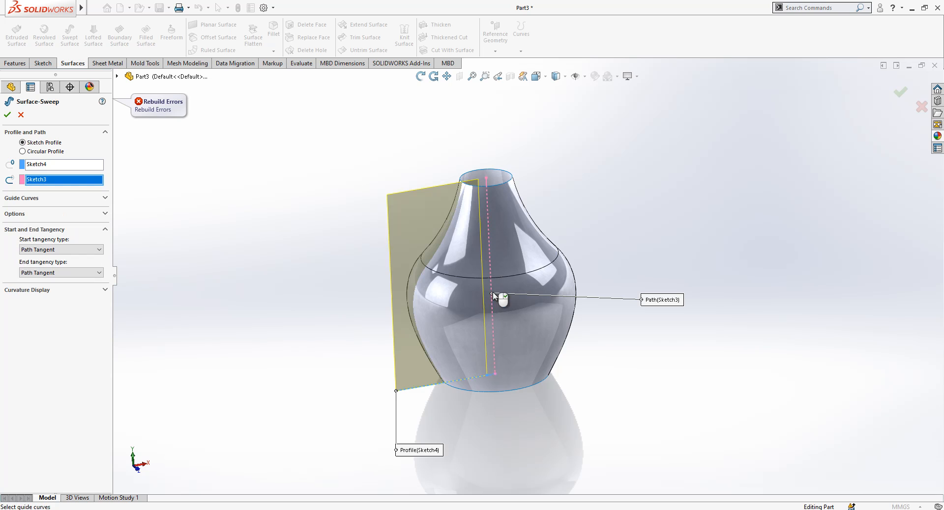
pyautogui.click(57, 214)
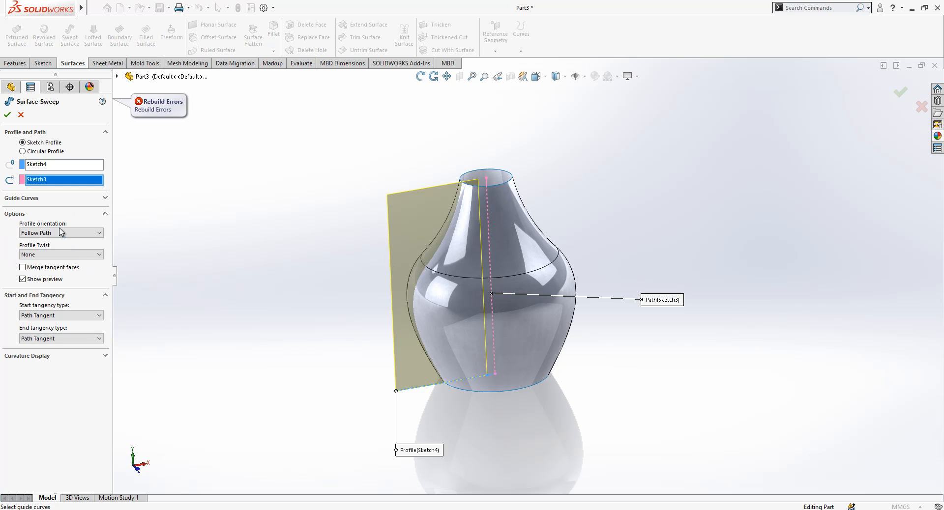
pyautogui.click(67, 256)
pyautogui.click(62, 270)
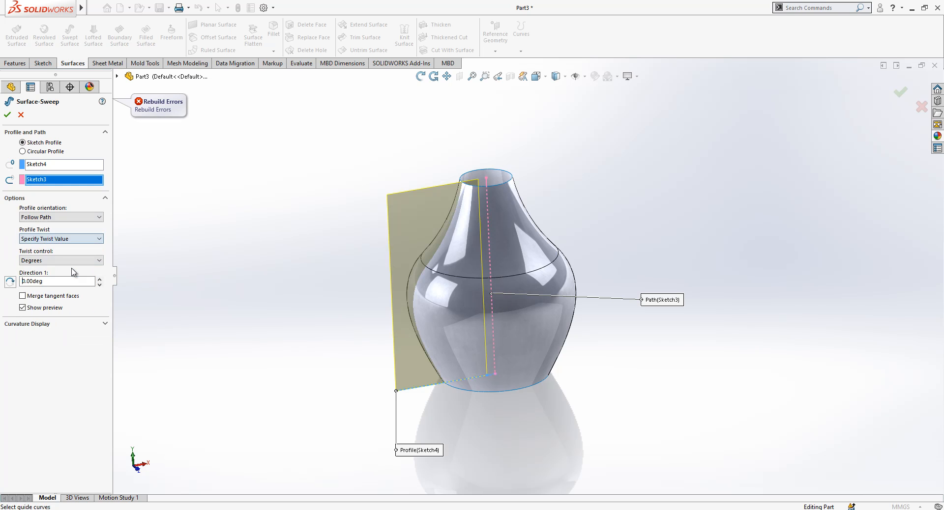
pyautogui.click(58, 261)
pyautogui.click(59, 281)
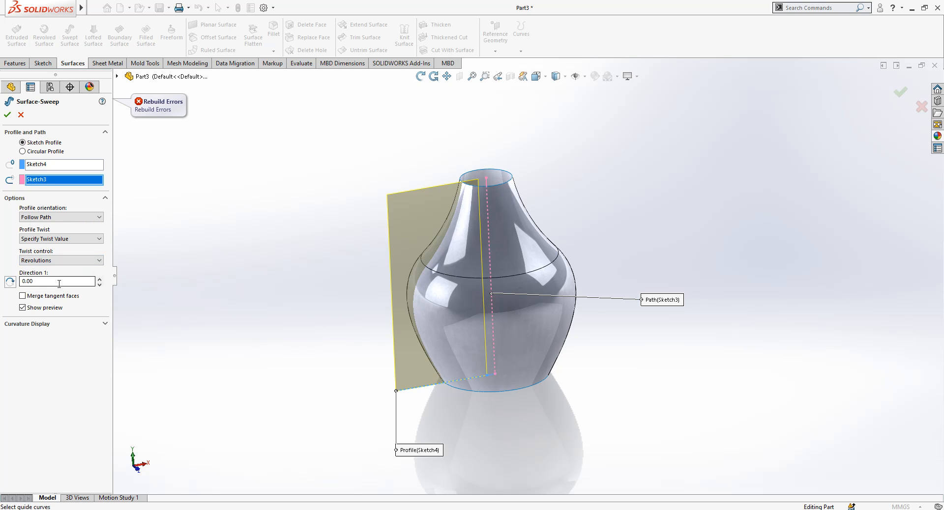
pyautogui.press('Return')
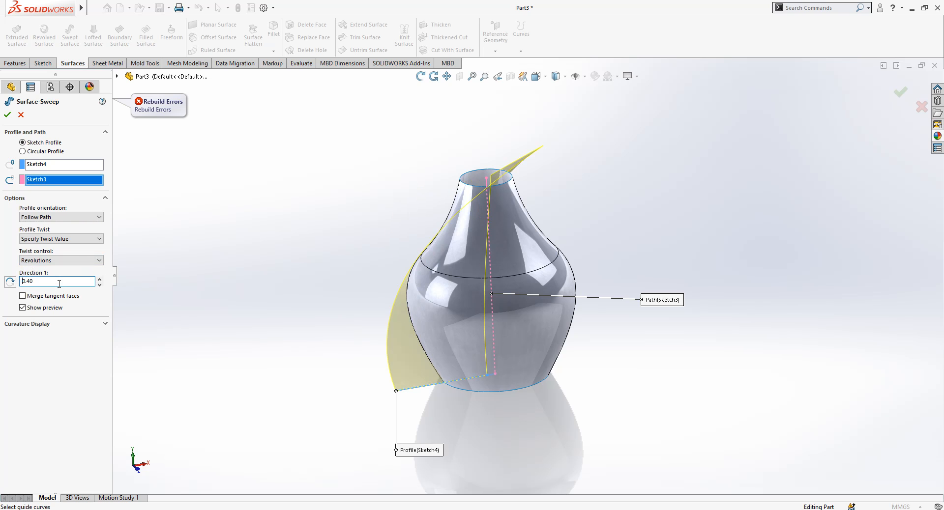
pyautogui.click(7, 114)
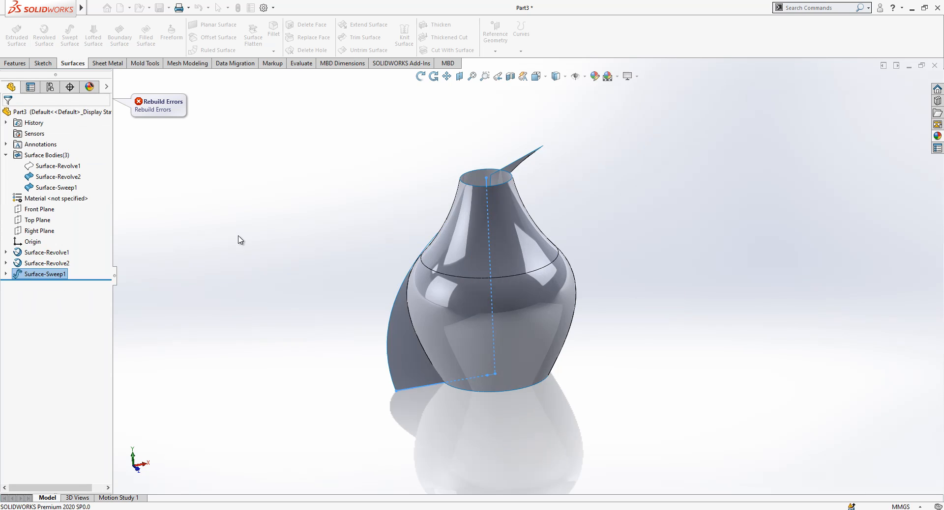
# - Show the hidden Surface-Revolve1 body again alongside the twisted swept surface
pyautogui.moveTo(375, 310); pyautogui.dragTo(544, 380, button='middle')
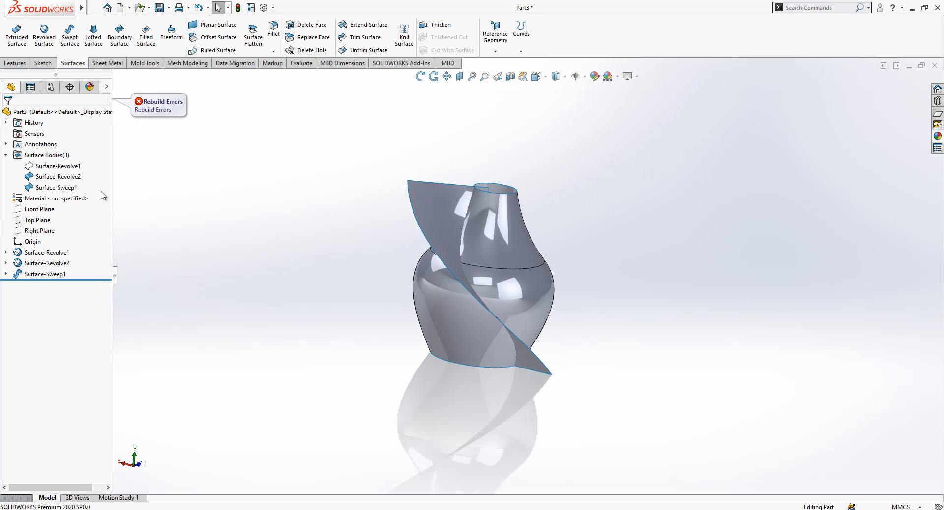
pyautogui.click(73, 167)
pyautogui.click(83, 151)
pyautogui.moveTo(470, 269); pyautogui.dragTo(511, 279, button='middle')
pyautogui.scroll(-1, 567, 235)
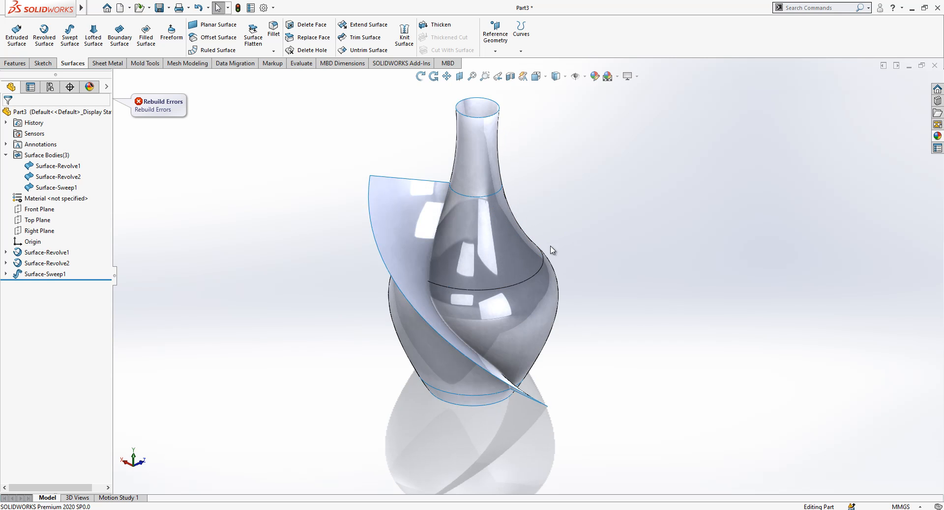
# - Create a reference axis through the origin and normal to the Top Plane
pyautogui.click(44, 274)
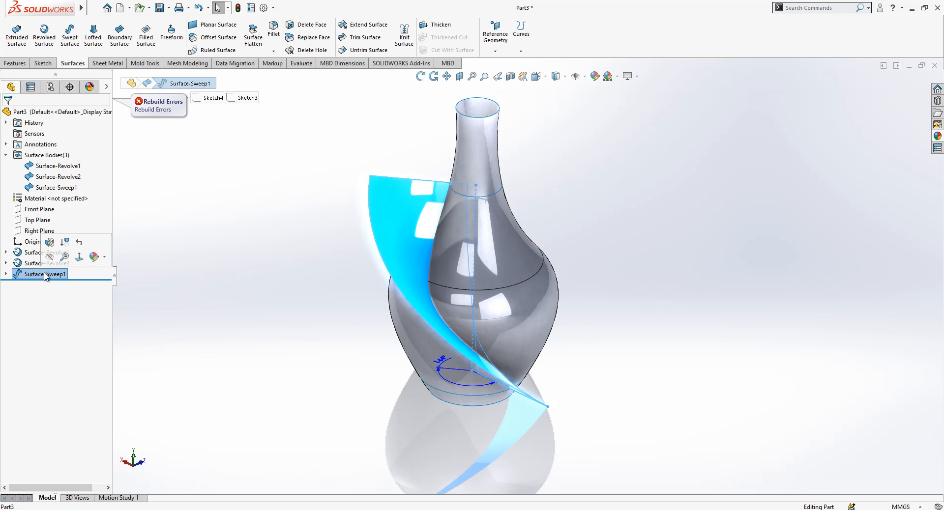
pyautogui.press('Escape')
pyautogui.click(33, 242)
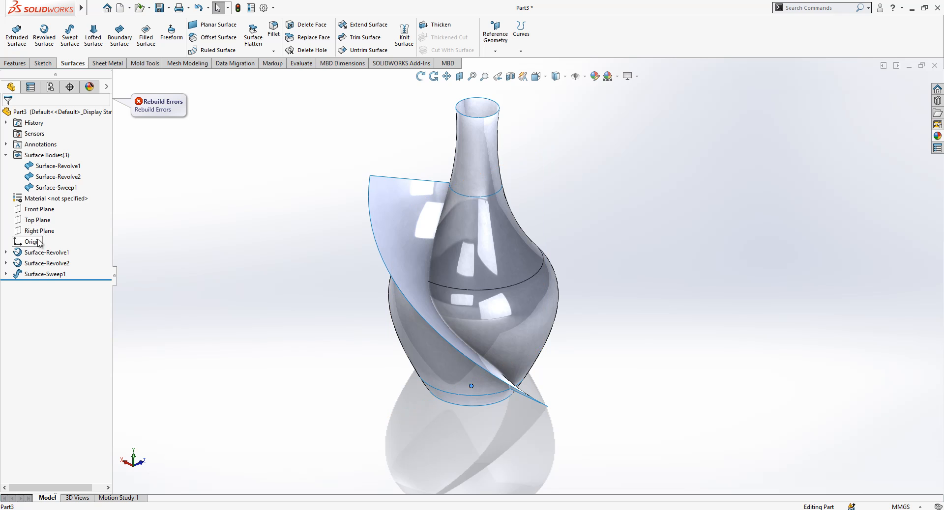
pyautogui.keyDown('ctrl'); pyautogui.click(36, 221); pyautogui.keyUp('ctrl')
pyautogui.click(495, 35)
pyautogui.click(514, 75)
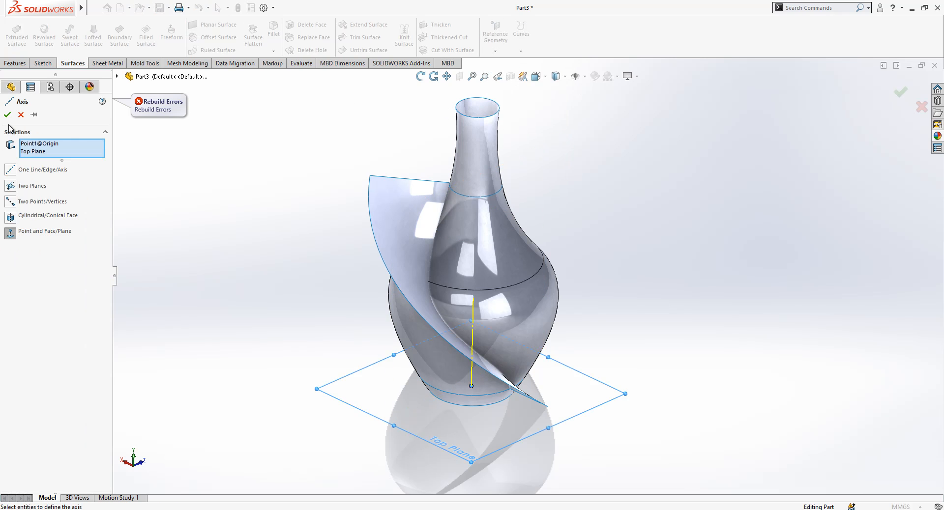
pyautogui.click(7, 114)
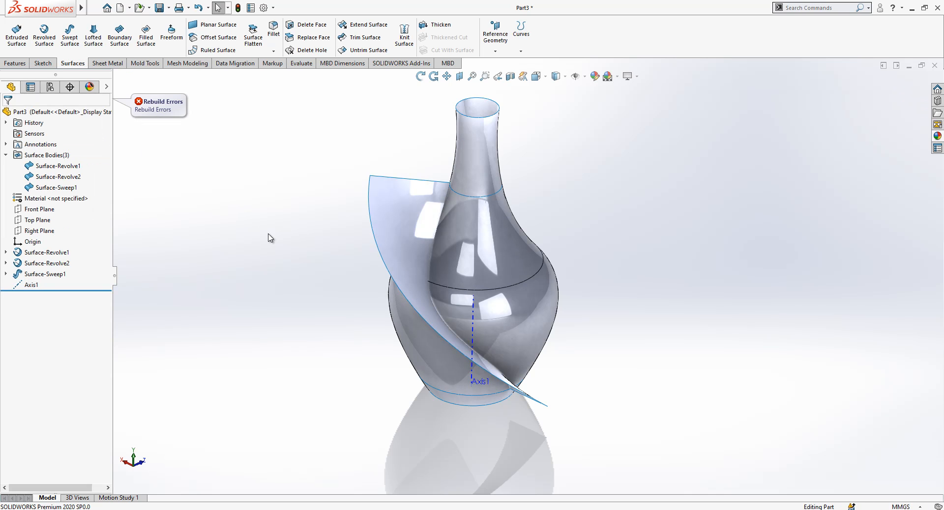
# - Set up a circular pattern about Axis1 with 22.5-degree instance spacing, 2 instances, and a symmetric second direction
pyautogui.click(46, 274)
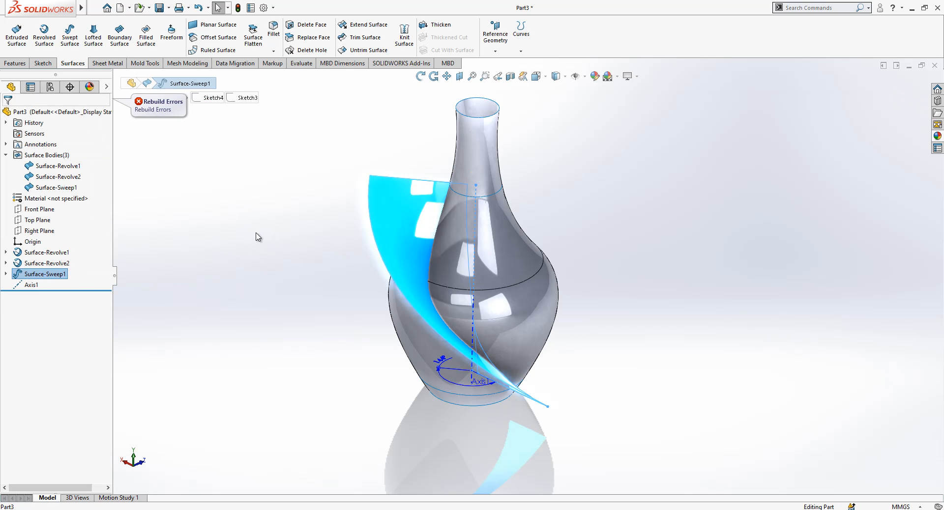
pyautogui.click(31, 285)
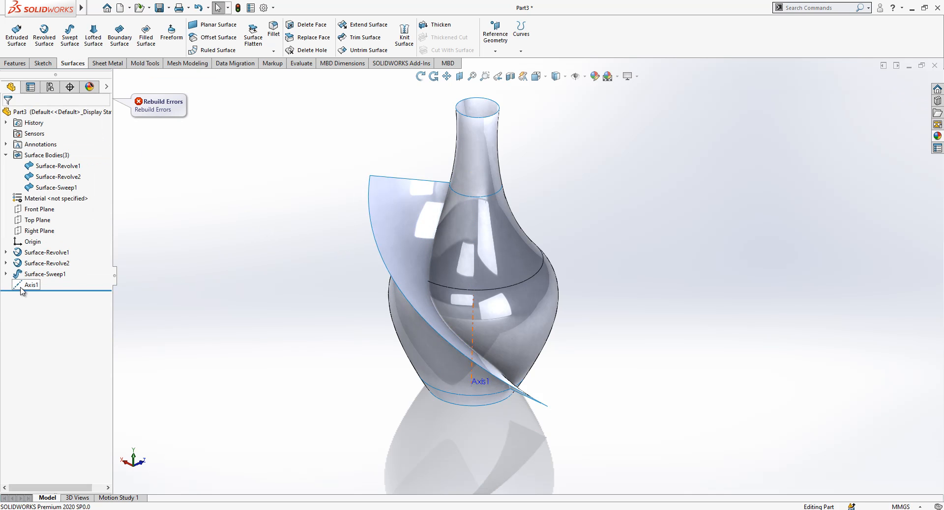
pyautogui.click(16, 63)
pyautogui.click(293, 51)
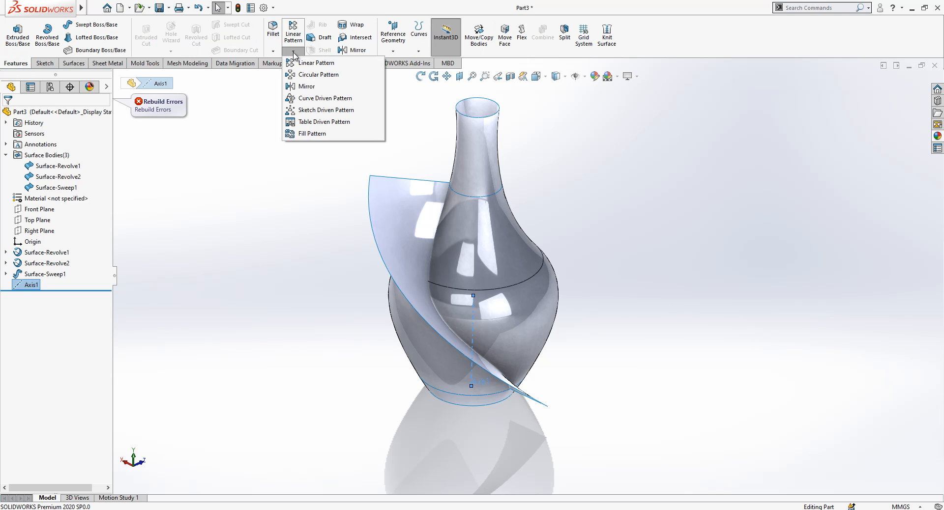
pyautogui.click(309, 73)
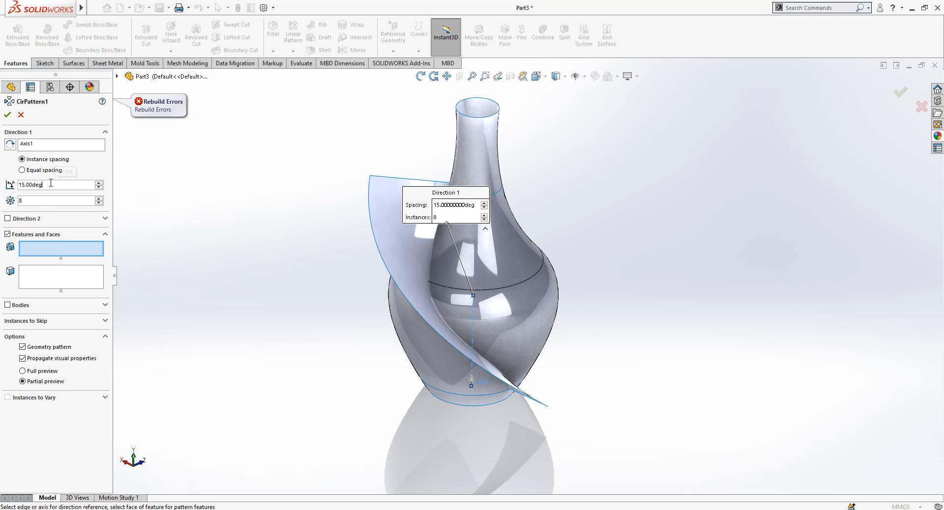
pyautogui.write('22.5')
pyautogui.press('Return')
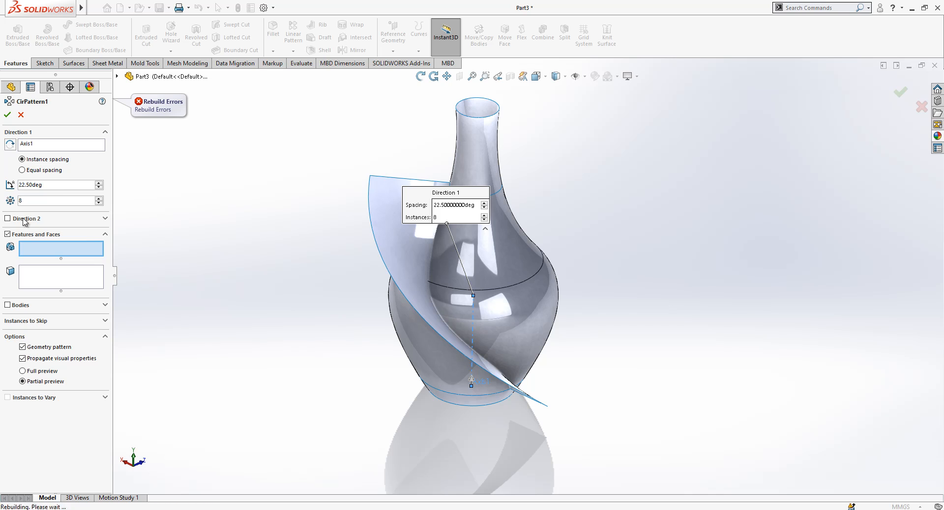
pyautogui.click(24, 219)
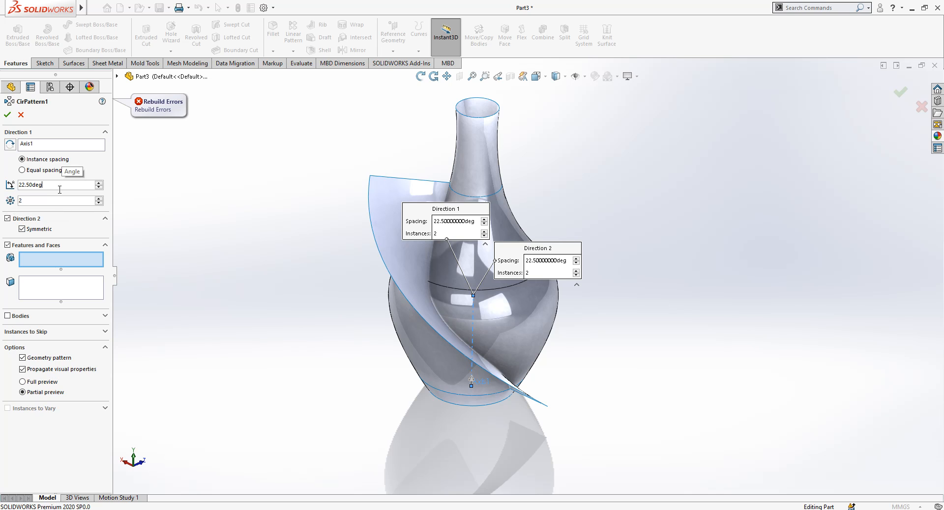
# - Choose the swept surface as the body to pattern and complete the circular pattern
pyautogui.click(7, 317)
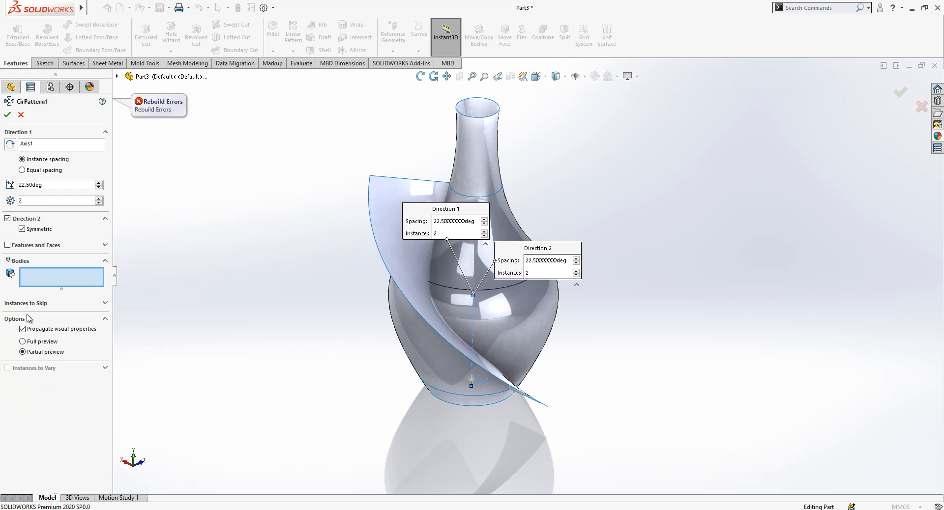
pyautogui.click(409, 231)
pyautogui.moveTo(413, 236); pyautogui.dragTo(481, 197, button='middle')
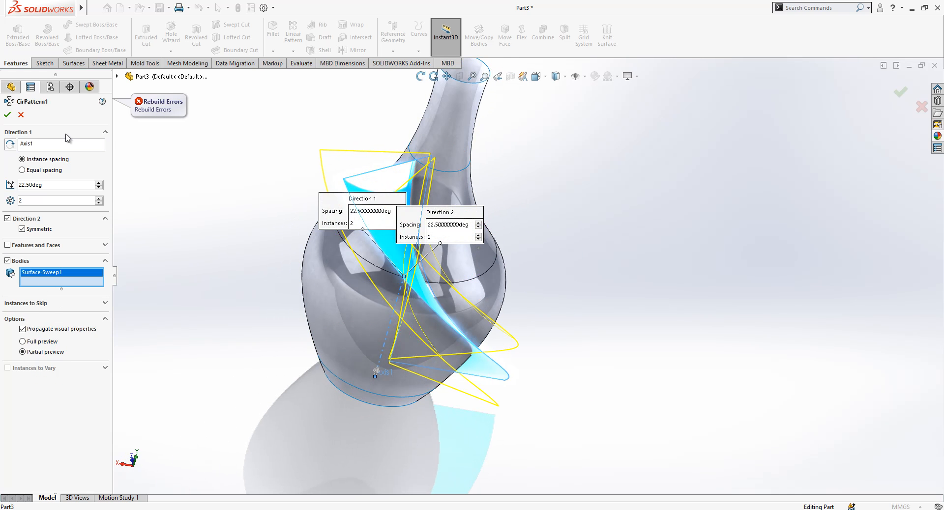
pyautogui.click(8, 115)
# - Hide the swept surface, its two patterned copies, and the Surface-Revolve2 body
pyautogui.moveTo(369, 177); pyautogui.dragTo(457, 247, button='middle')
pyautogui.scroll(2, 427, 212)
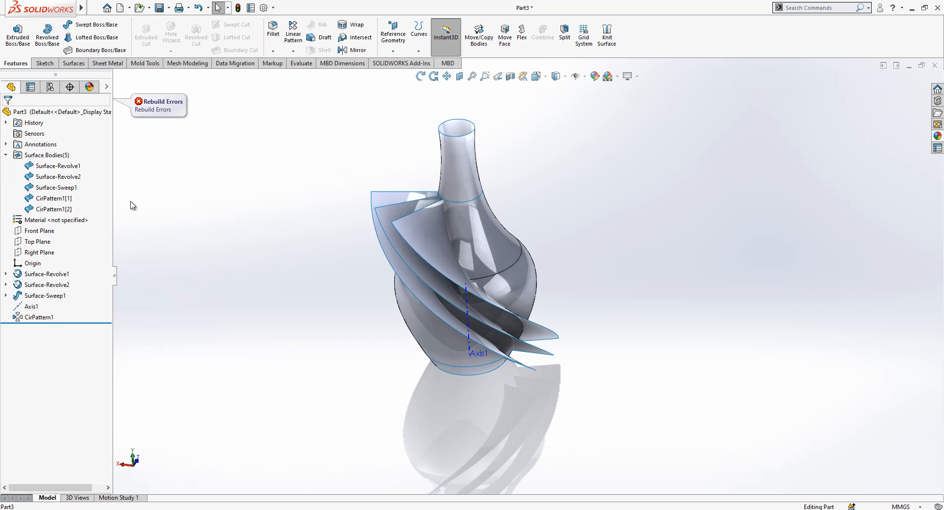
pyautogui.click(81, 197)
pyautogui.keyDown('shift'); pyautogui.click(62, 209); pyautogui.keyUp('shift')
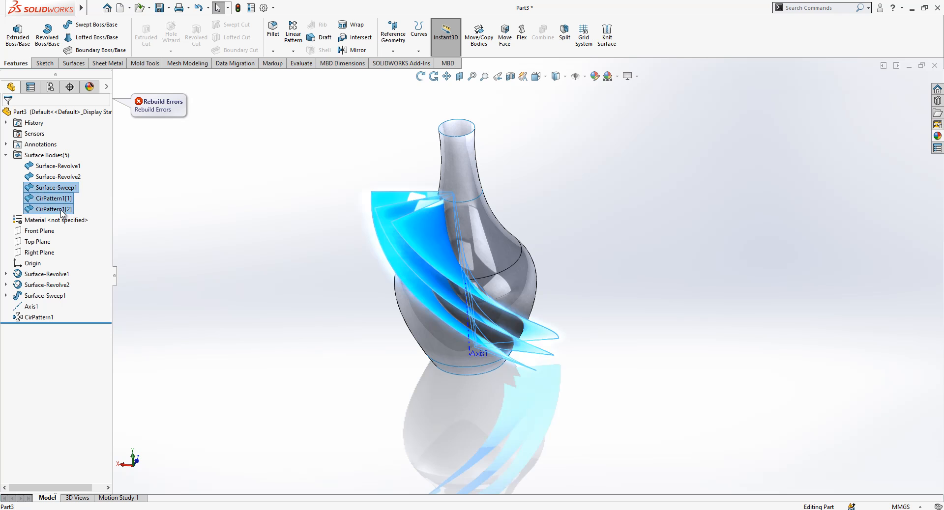
pyautogui.rightClick(63, 210)
pyautogui.click(72, 198)
pyautogui.click(63, 179)
pyautogui.click(72, 162)
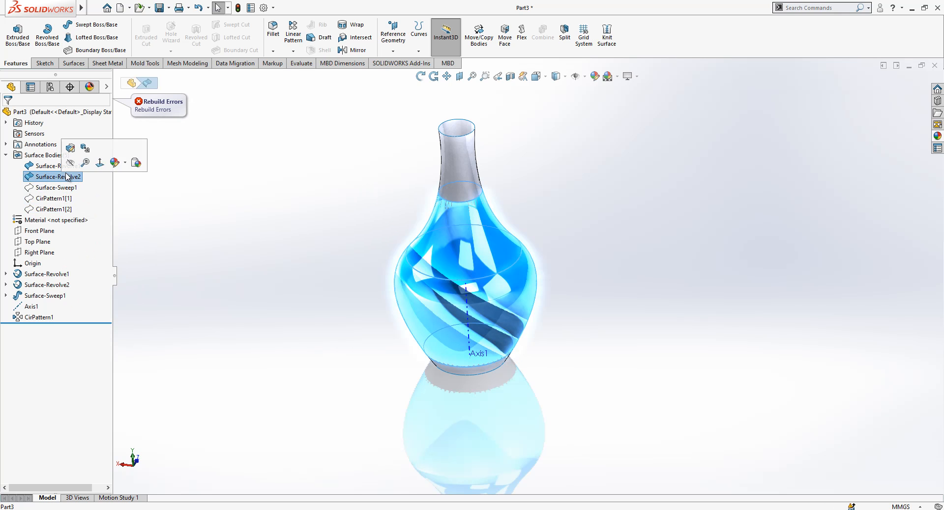
# - Show Sketch2, the profile sketch of Surface-Revolve2, while that surface stays hidden
pyautogui.moveTo(399, 252); pyautogui.dragTo(451, 231, button='middle')
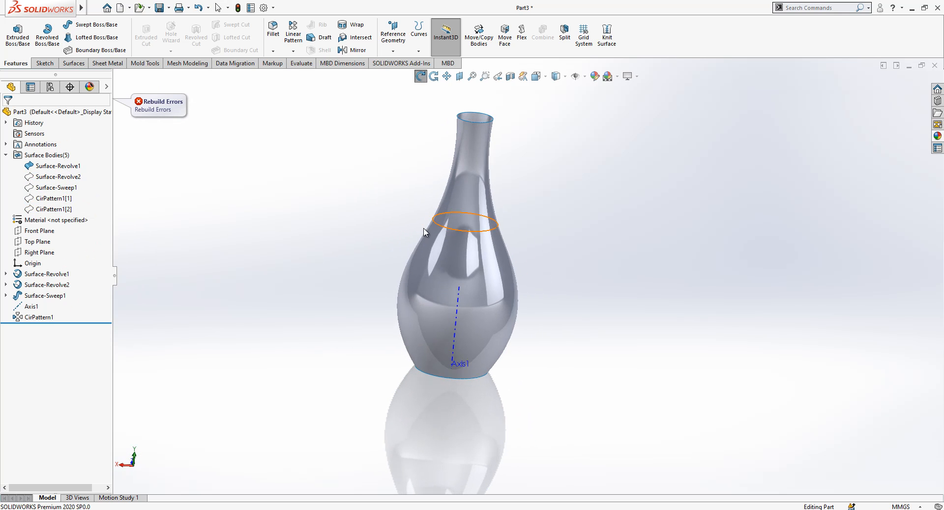
pyautogui.click(6, 274)
pyautogui.click(35, 288)
pyautogui.click(6, 295)
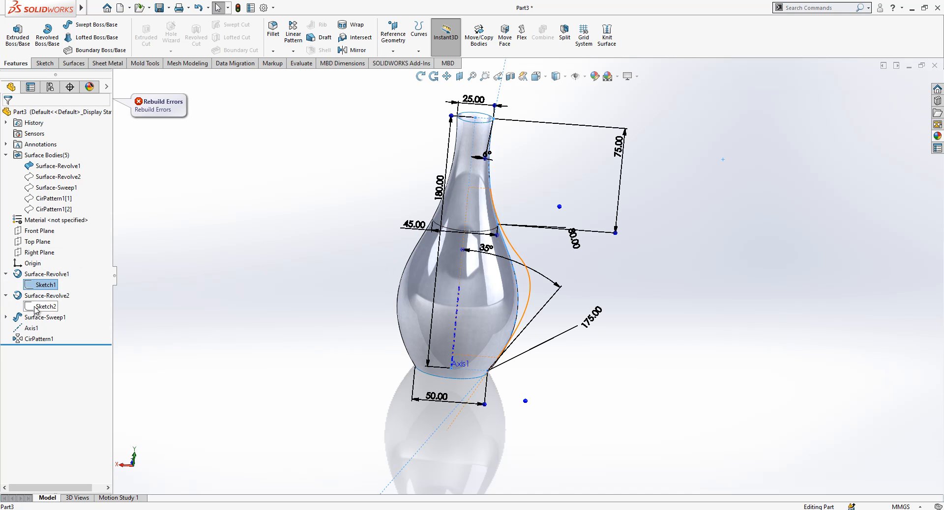
pyautogui.click(40, 307)
pyautogui.click(43, 293)
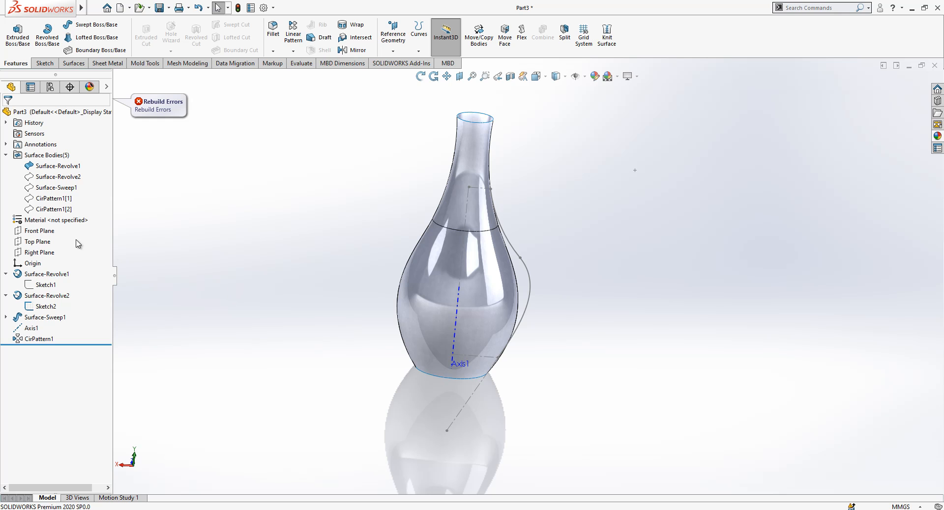
# - Create a reference plane parallel to the Top Plane through the lower outer endpoint of the Sketch2 profile
pyautogui.click(38, 241)
pyautogui.moveTo(565, 320); pyautogui.dragTo(533, 326, button='middle')
pyautogui.click(393, 51)
pyautogui.click(403, 63)
pyautogui.click(493, 367)
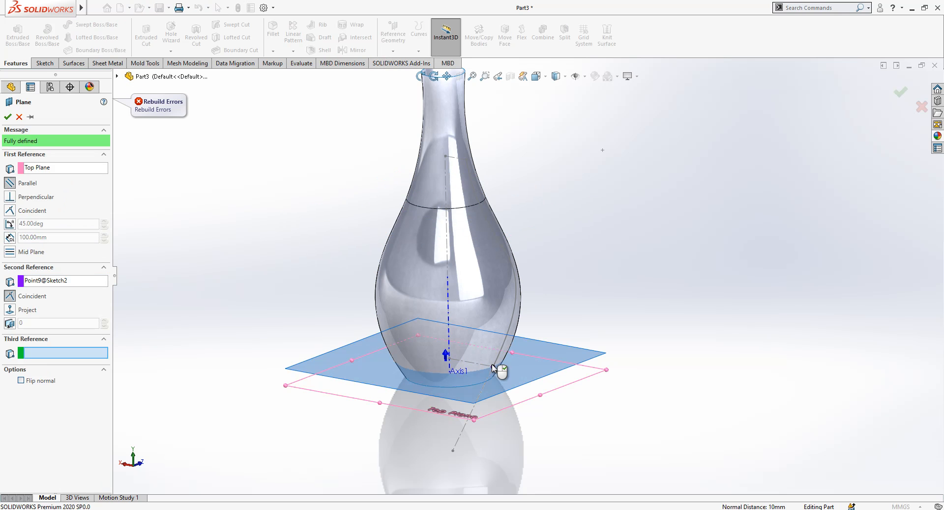
pyautogui.click(7, 117)
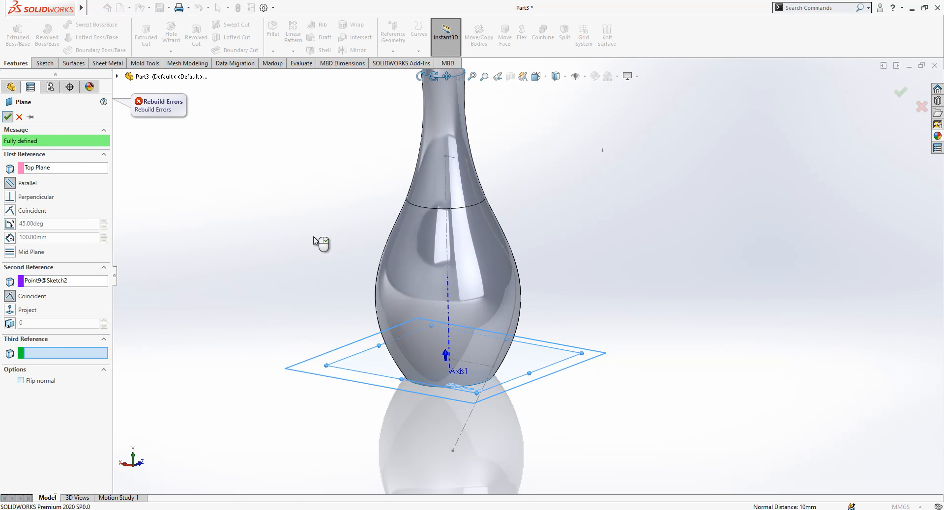
# - Create a second reference plane parallel to Plane1 through the upper end of Sketch2's vertical centerline
pyautogui.click(32, 350)
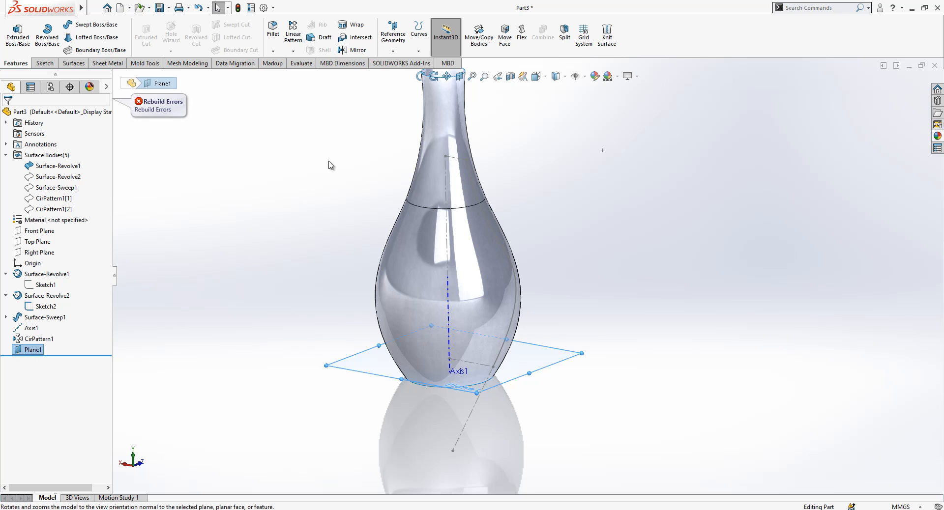
pyautogui.click(395, 52)
pyautogui.click(401, 64)
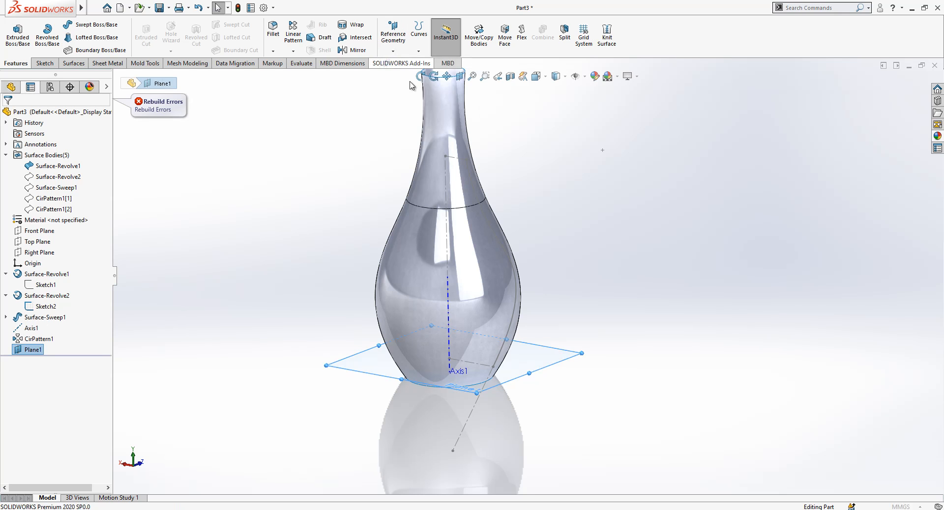
pyautogui.click(446, 157)
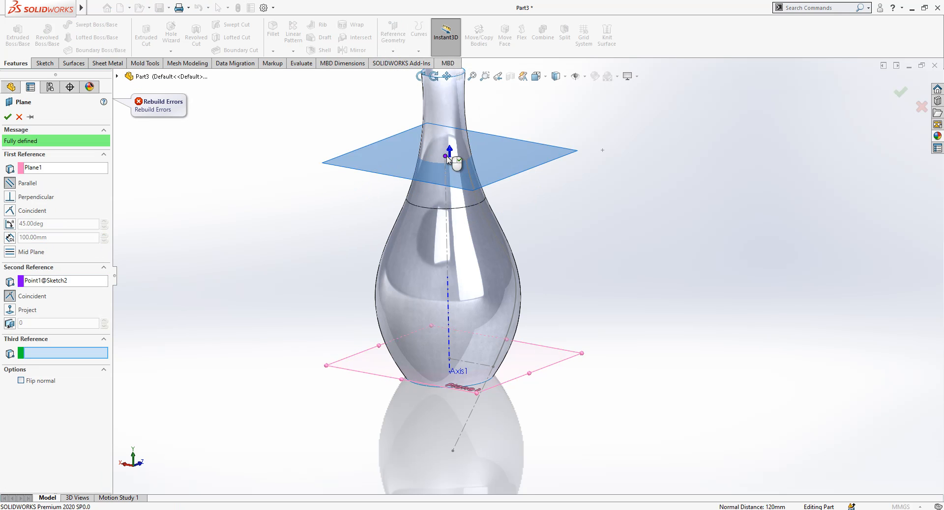
pyautogui.click(8, 116)
# - Split the vase's upper neck face along Plane2 with an Intersection split line
pyautogui.moveTo(462, 227); pyautogui.dragTo(476, 167, button='middle')
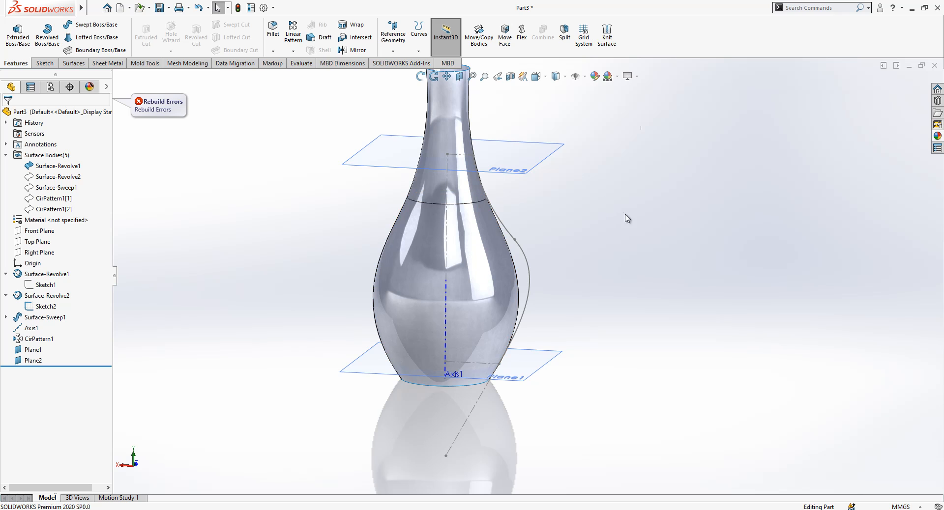
pyautogui.click(420, 49)
pyautogui.click(443, 63)
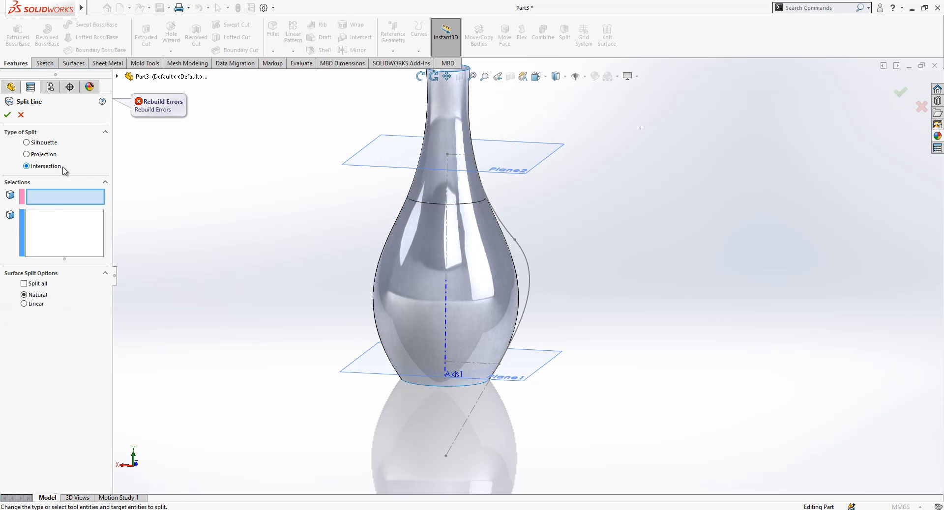
pyautogui.click(384, 167)
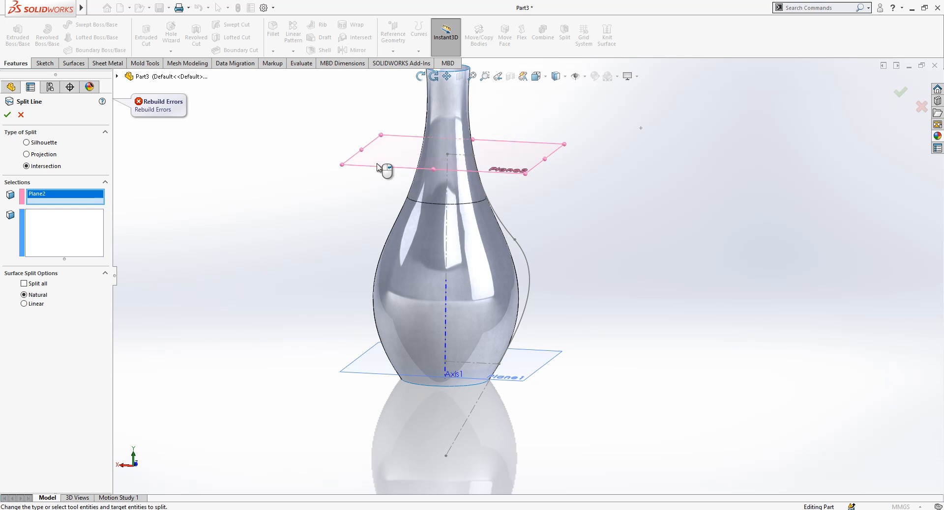
pyautogui.click(428, 150)
pyautogui.rightClick(429, 150)
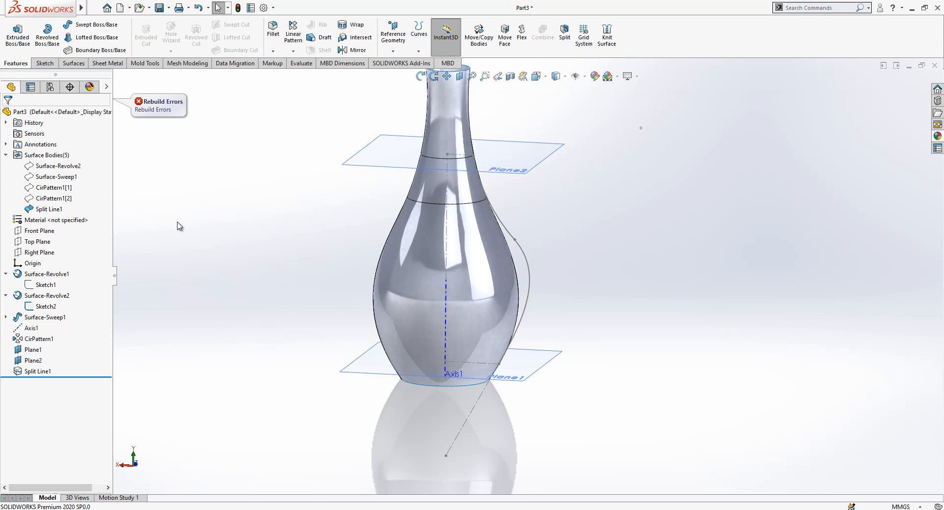
# - Split the vase's large lower face along Plane1 with an Intersection split line
pyautogui.click(33, 350)
pyautogui.click(418, 51)
pyautogui.click(430, 62)
pyautogui.click(393, 318)
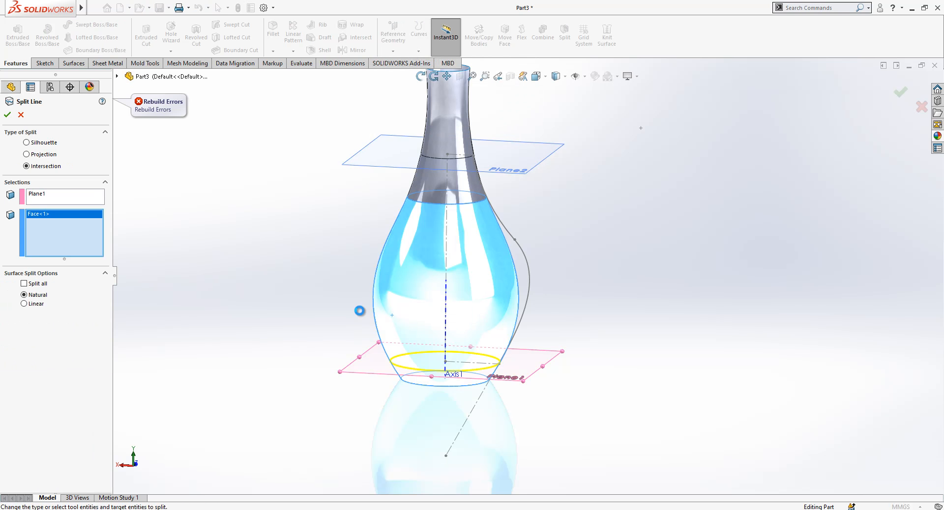
pyautogui.rightClick(282, 302)
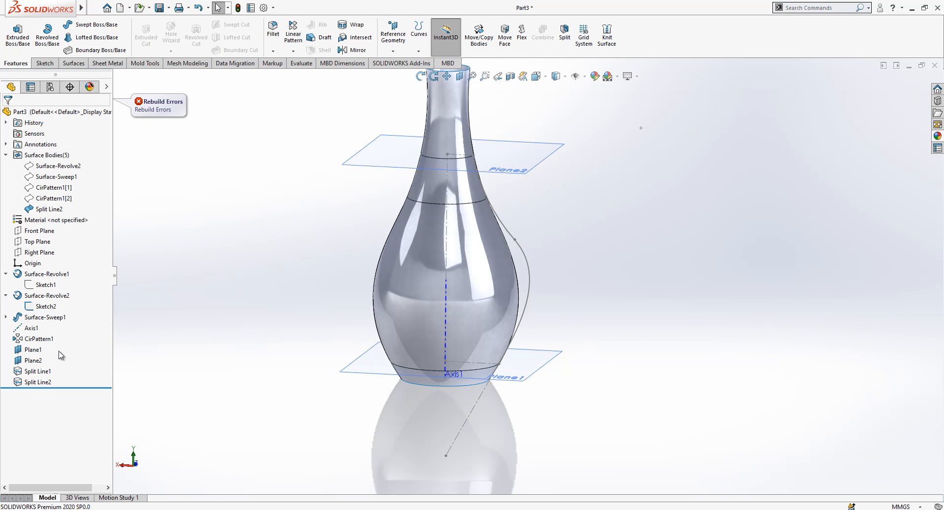
# - Hide Plane1 and Plane2, as well as Sketch2, the profile sketch of Surface-Revolve2
pyautogui.moveTo(36, 361); pyautogui.dragTo(36, 362)
pyautogui.rightClick(36, 359)
pyautogui.click(44, 342)
pyautogui.moveTo(553, 229); pyautogui.dragTo(533, 259, button='middle')
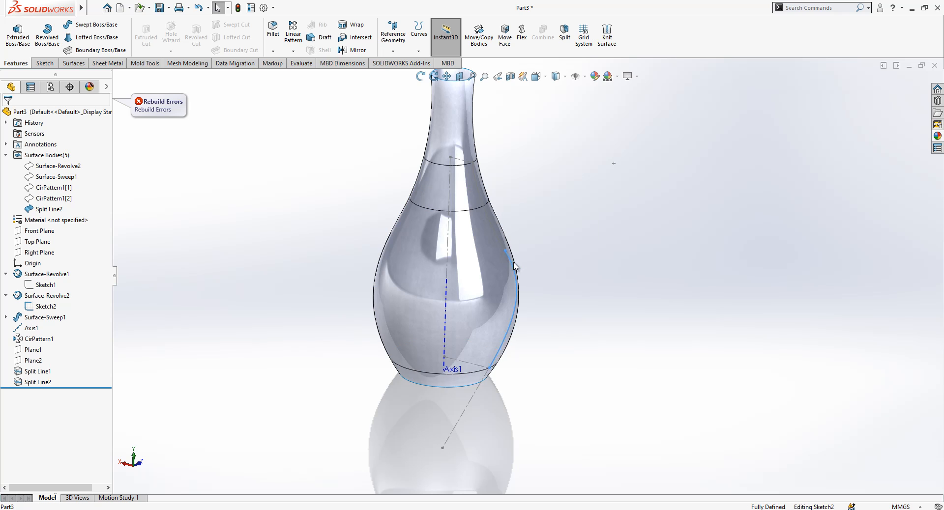
pyautogui.click(522, 269)
pyautogui.click(560, 235)
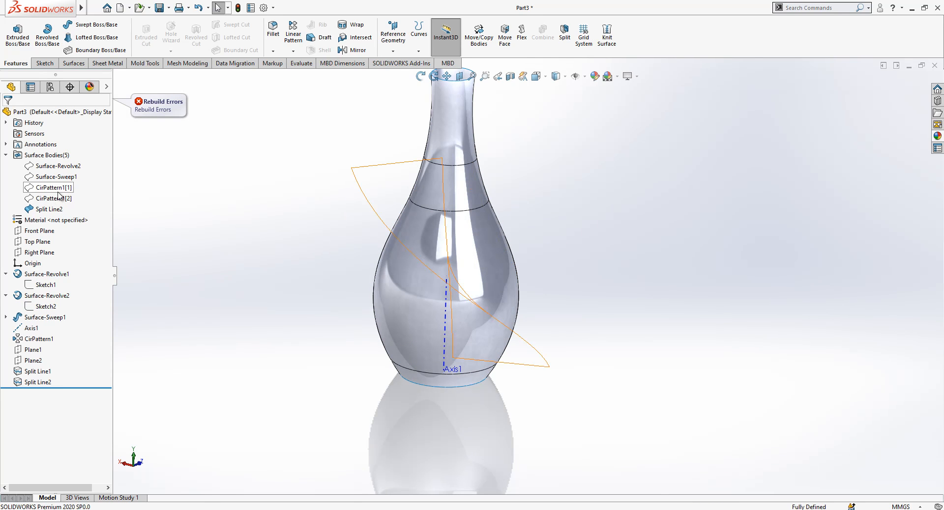
# - Show the two patterned twisted surface bodies, CirPattern1[1] and CirPattern1[2], while the original Surface-Sweep1 stays hidden
pyautogui.click(54, 187)
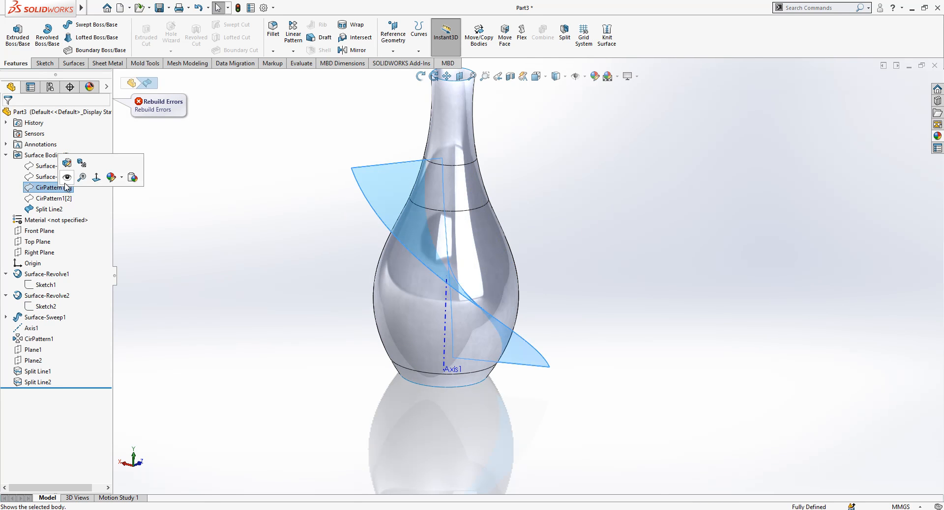
pyautogui.click(66, 197)
pyautogui.click(73, 187)
pyautogui.moveTo(490, 271); pyautogui.dragTo(411, 264, button='middle')
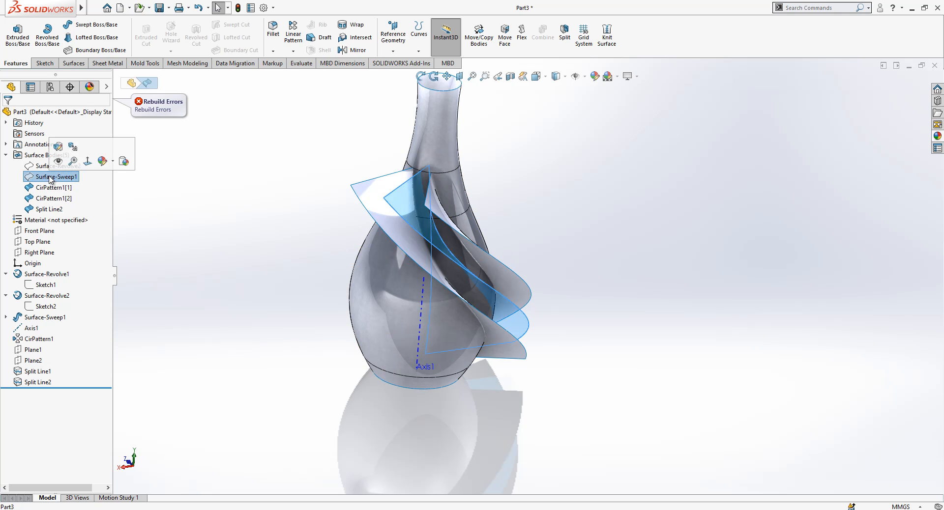
pyautogui.moveTo(425, 295); pyautogui.dragTo(526, 240, button='middle')
pyautogui.scroll(-1, 527, 241)
pyautogui.scroll(1, 528, 241)
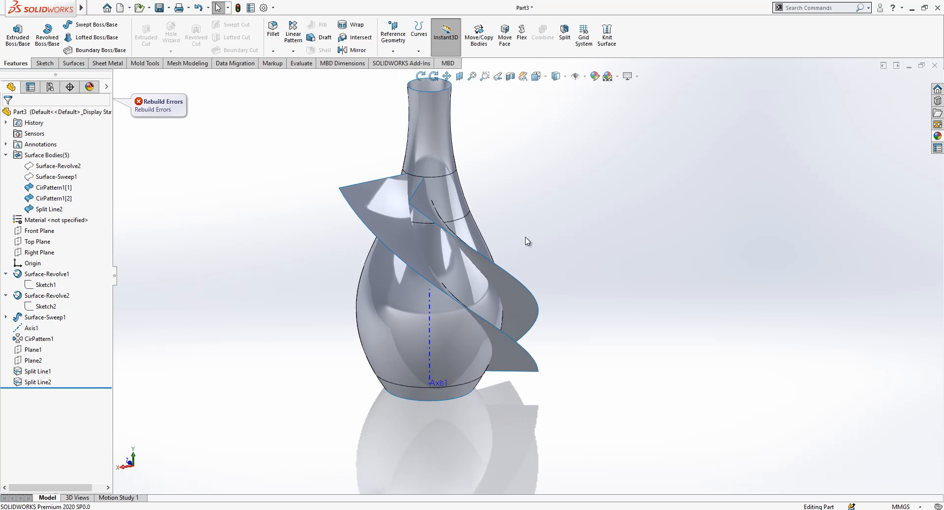
pyautogui.click(73, 63)
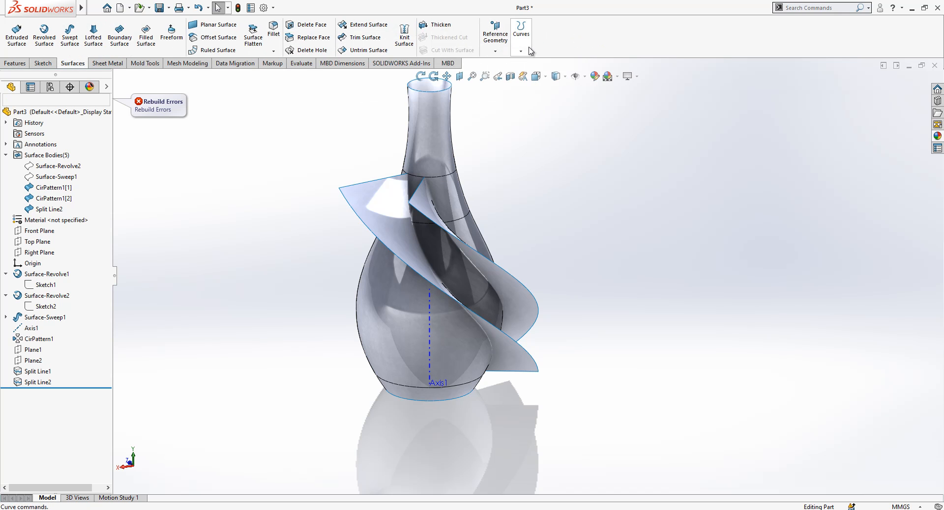
pyautogui.click(520, 33)
pyautogui.click(535, 63)
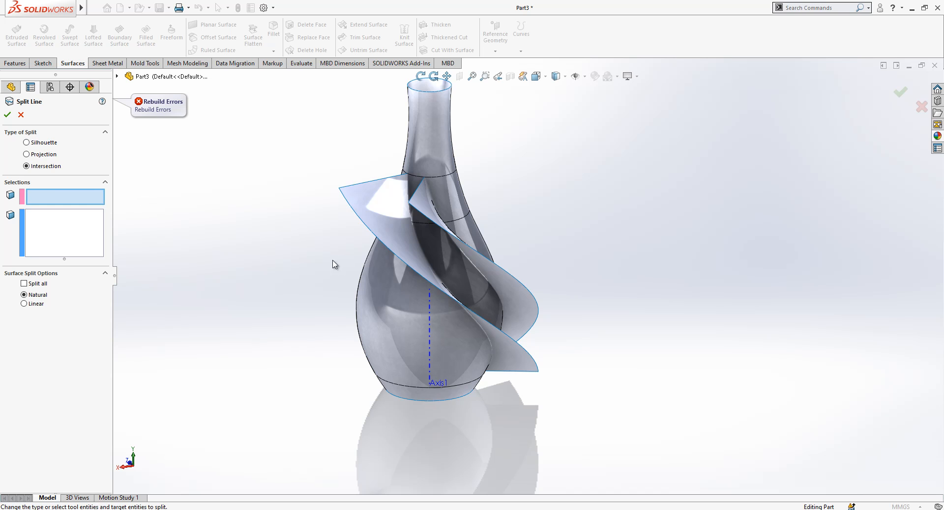
pyautogui.click(401, 237)
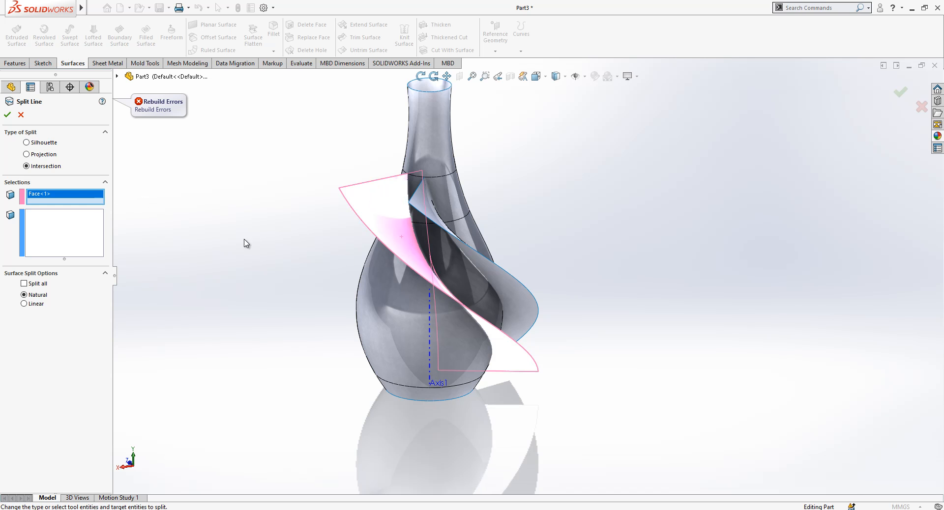
pyautogui.click(413, 216)
pyautogui.click(421, 246)
pyautogui.moveTo(421, 246); pyautogui.dragTo(437, 260, button='middle')
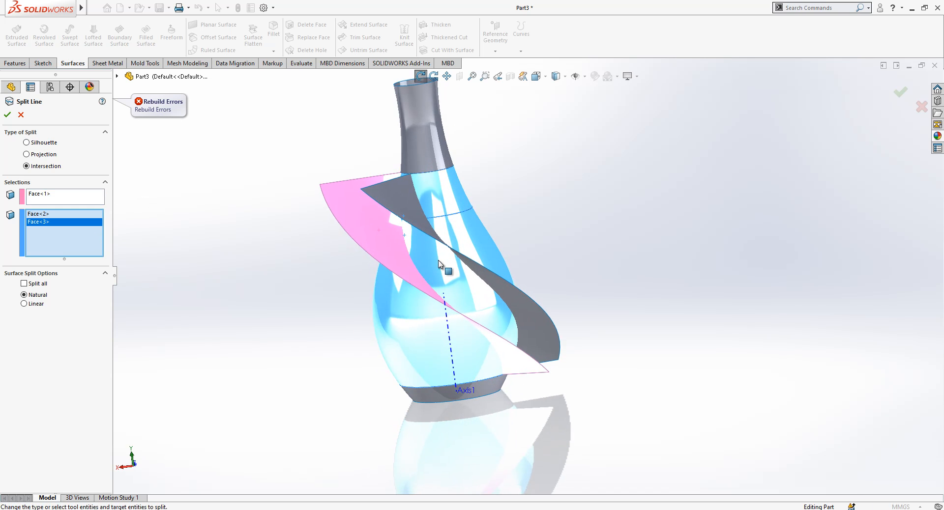
pyautogui.scroll(-1, 438, 259)
pyautogui.rightClick(439, 260)
pyautogui.click(21, 116)
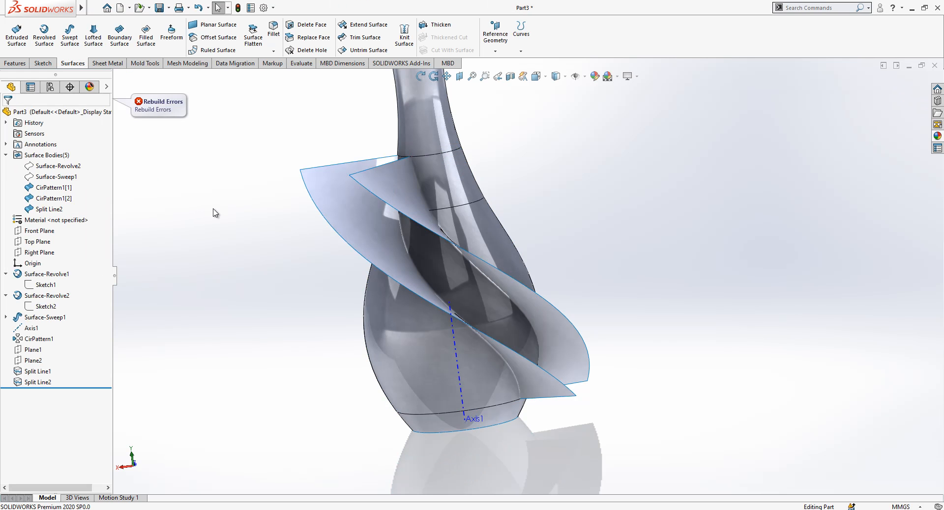
# - Try a Mutual surface trim between one patterned twisted surface and the Split Line2 vase body
pyautogui.click(362, 43)
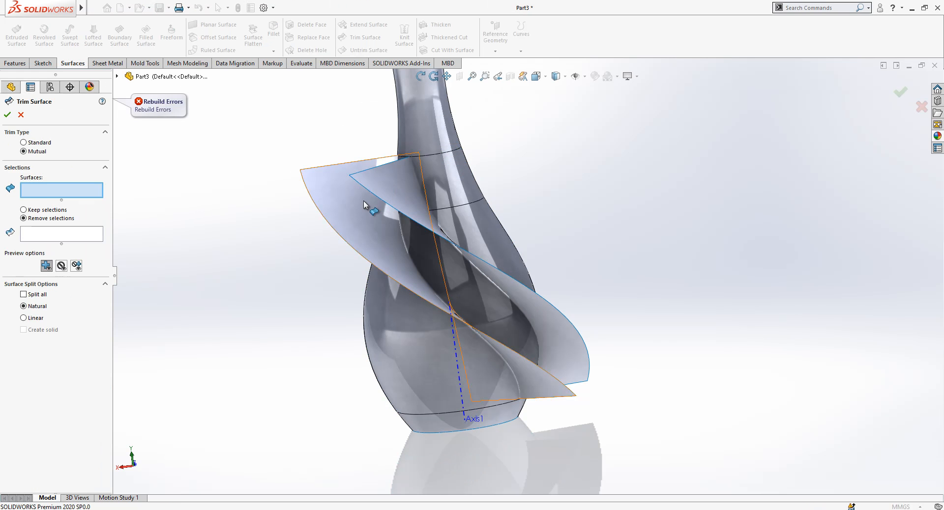
pyautogui.click(364, 201)
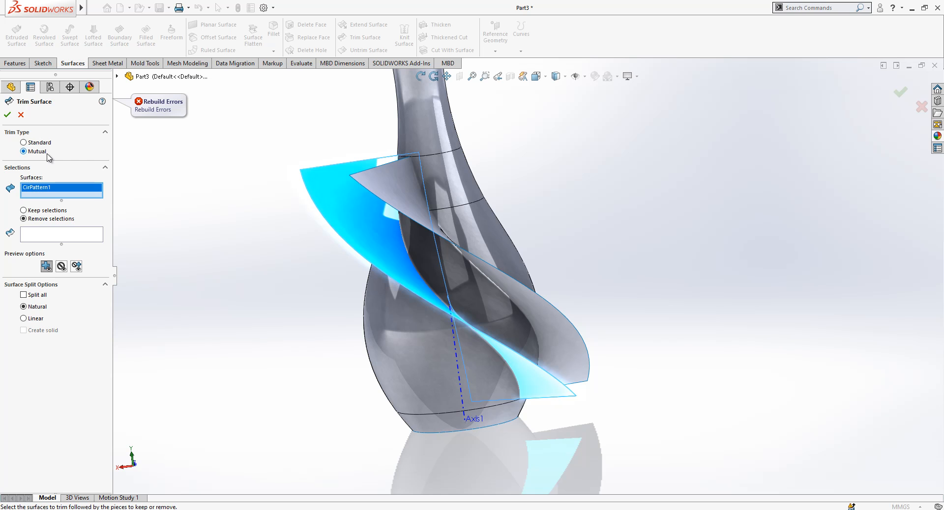
pyautogui.click(447, 206)
pyautogui.click(459, 228)
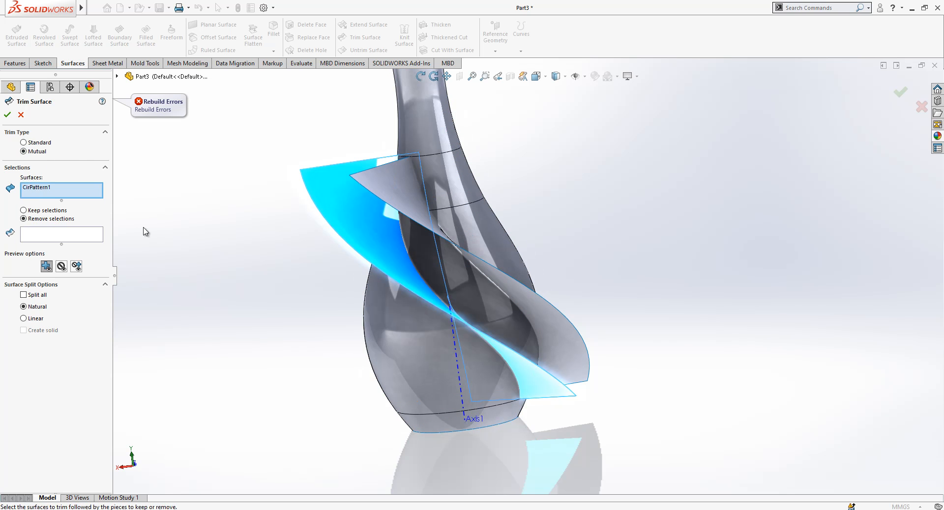
pyautogui.click(458, 284)
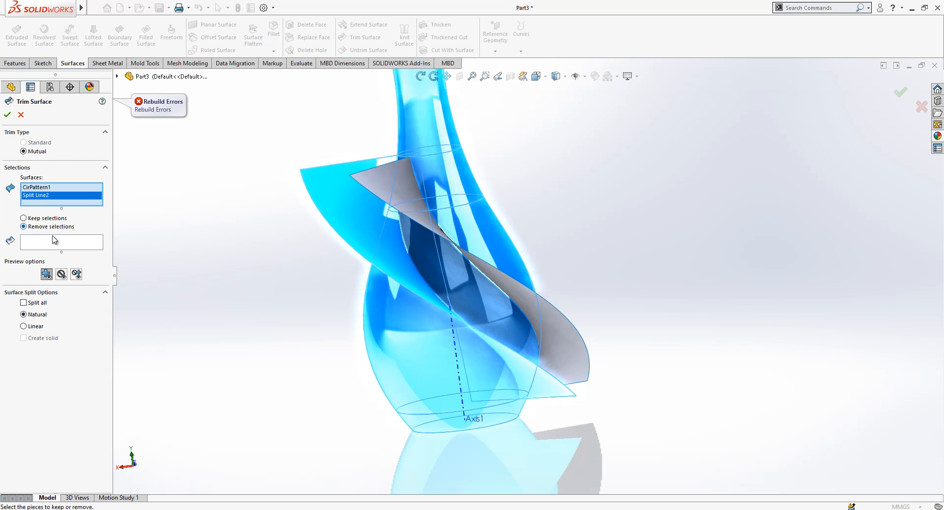
pyautogui.click(533, 261)
pyautogui.click(69, 196)
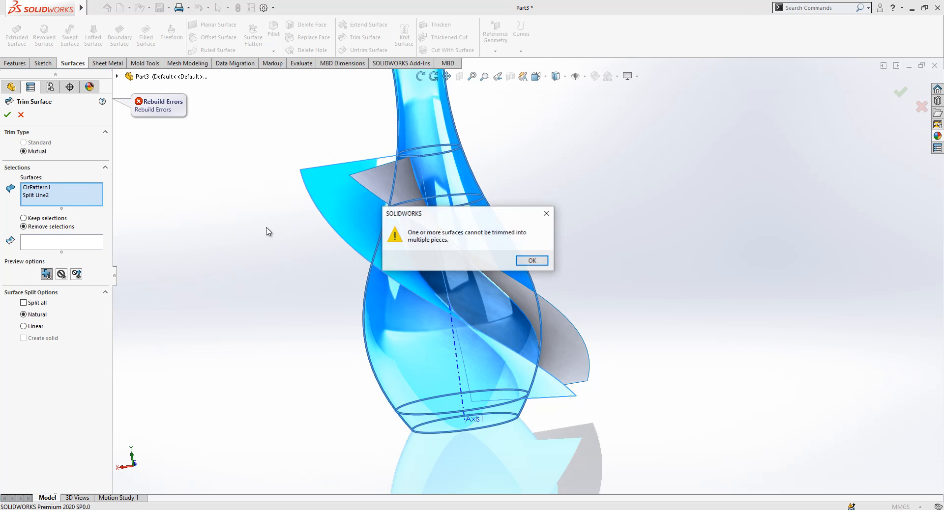
pyautogui.click(532, 261)
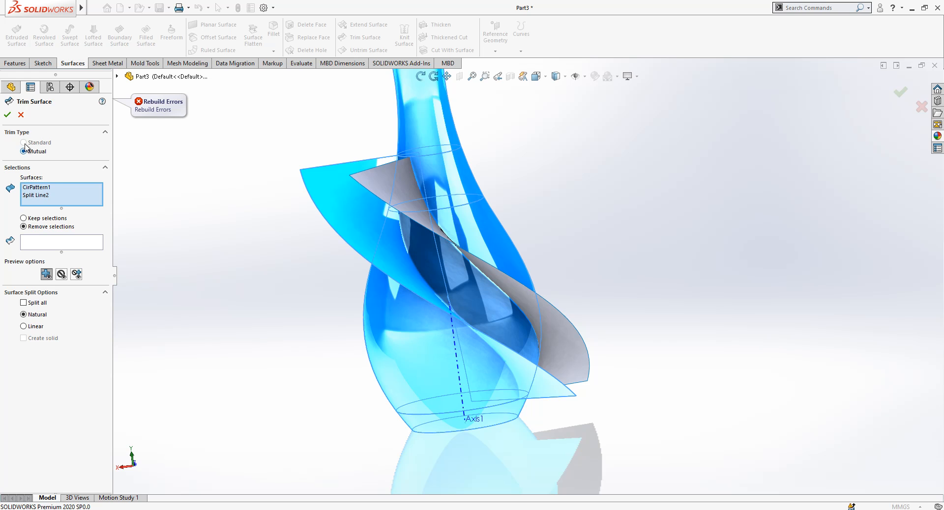
pyautogui.click(21, 119)
# - Extend the bottom edge of the CirPattern1[2] twisted surface by 2 mm with the Same surface option
pyautogui.moveTo(445, 261); pyautogui.dragTo(617, 451, button='middle')
pyautogui.scroll(-1, 494, 308)
pyautogui.scroll(-3, 525, 368)
pyautogui.moveTo(524, 368); pyautogui.dragTo(506, 350, button='middle')
pyautogui.scroll(-4, 523, 320)
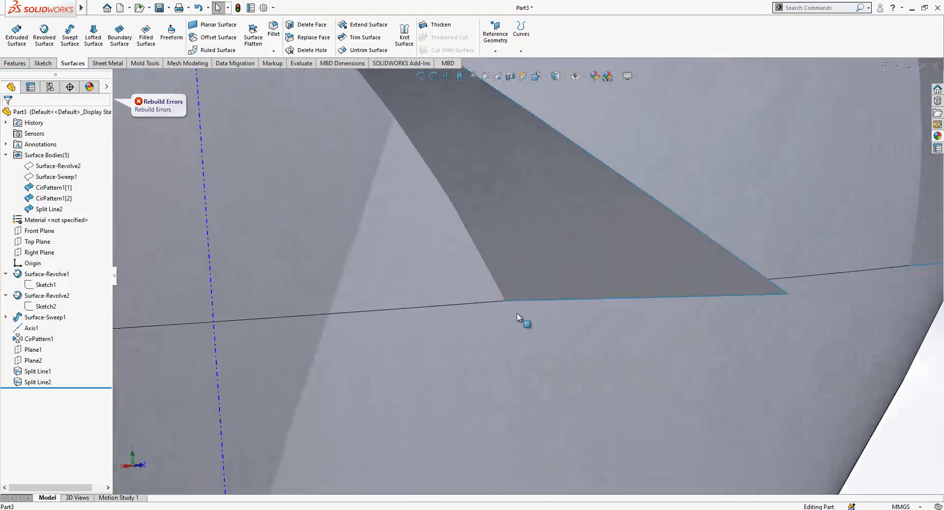
pyautogui.click(564, 304)
pyautogui.scroll(3, 565, 313)
pyautogui.click(368, 24)
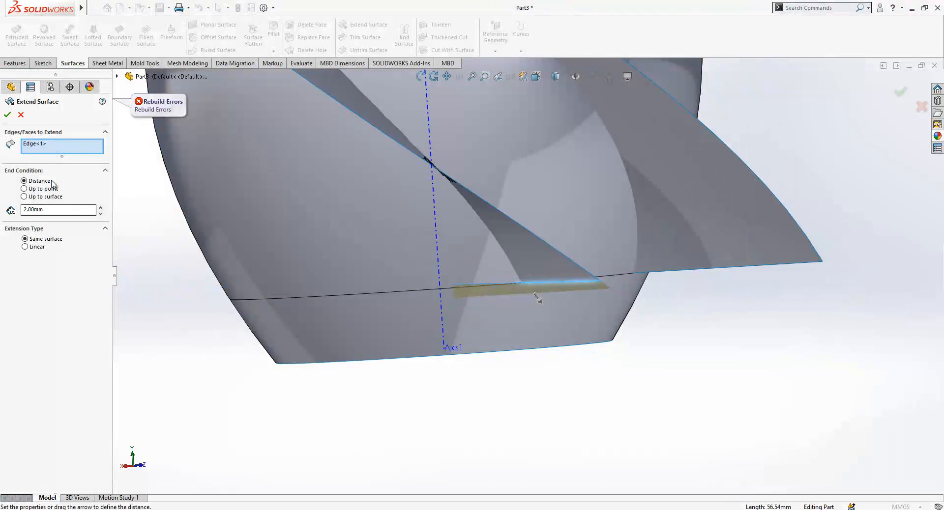
pyautogui.press('Return')
# - Extend the top edge of the already extended twisted surface by 2 mm, continuing along the same surface
pyautogui.scroll(3, 709, 393)
pyautogui.scroll(3, 693, 379)
pyautogui.moveTo(678, 362); pyautogui.dragTo(394, 119, button='middle')
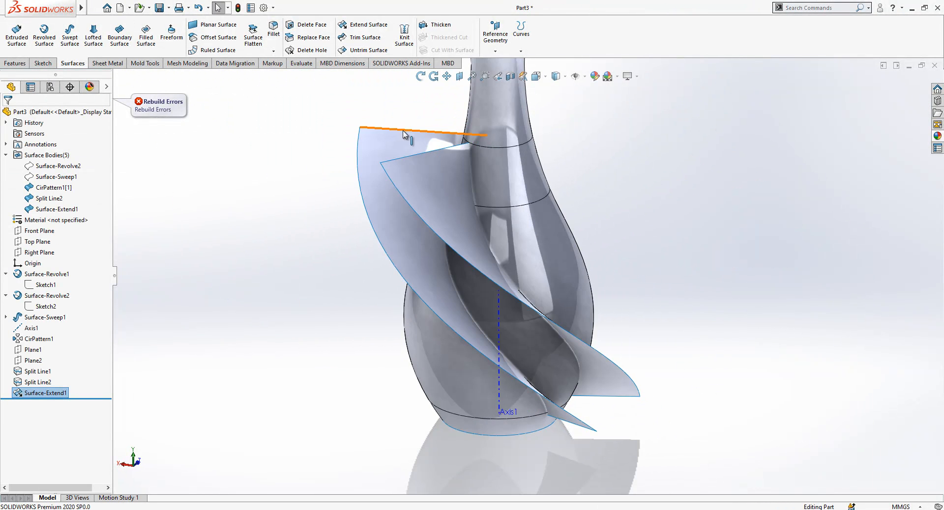
pyautogui.click(393, 129)
pyautogui.click(369, 25)
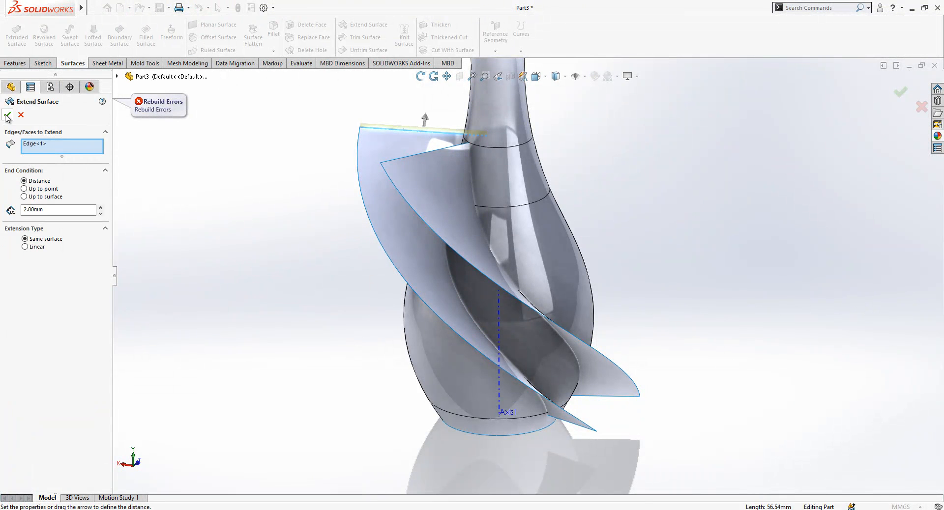
pyautogui.press('Return')
# - Mutually trim the extended twisted surface with the vase body, removing the twisted portion outside the vase
pyautogui.click(365, 38)
pyautogui.click(361, 151)
pyautogui.click(494, 180)
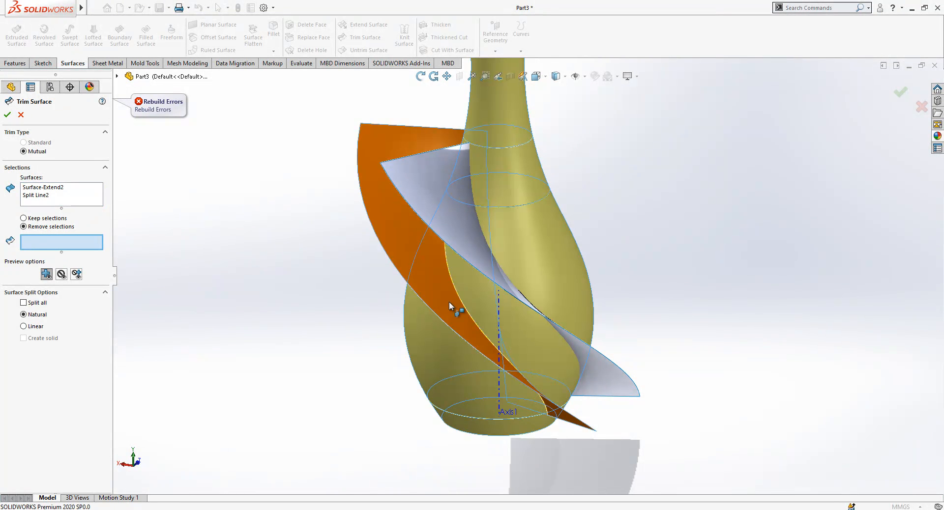
pyautogui.click(449, 302)
pyautogui.moveTo(415, 323); pyautogui.dragTo(467, 317, button='middle')
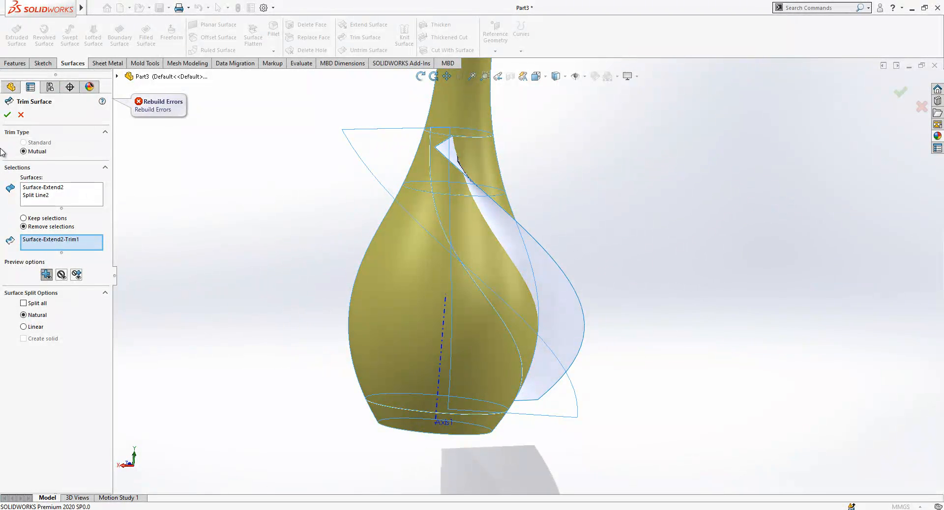
# - Extend both the top and bottom edges of the CirPattern1[1] twisted surface by 2 mm along the same surface
pyautogui.moveTo(489, 289); pyautogui.dragTo(479, 195, button='middle')
pyautogui.click(475, 206)
pyautogui.click(462, 209)
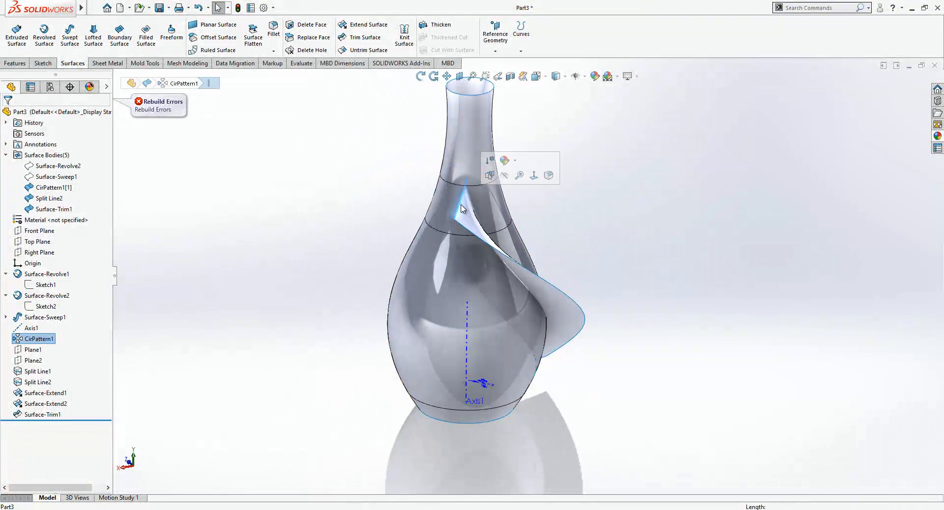
pyautogui.click(347, 28)
pyautogui.moveTo(541, 355); pyautogui.dragTo(420, 317, button='middle')
pyautogui.scroll(1, 522, 334)
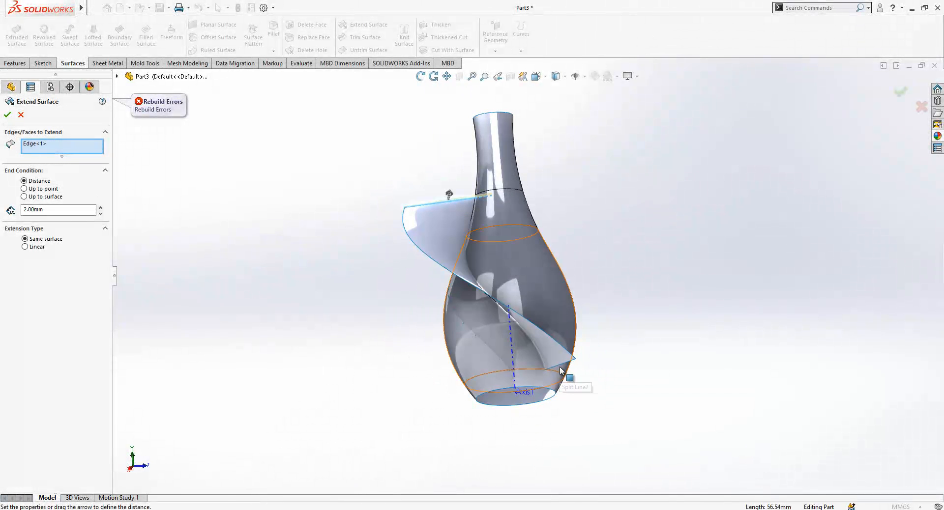
pyautogui.click(562, 367)
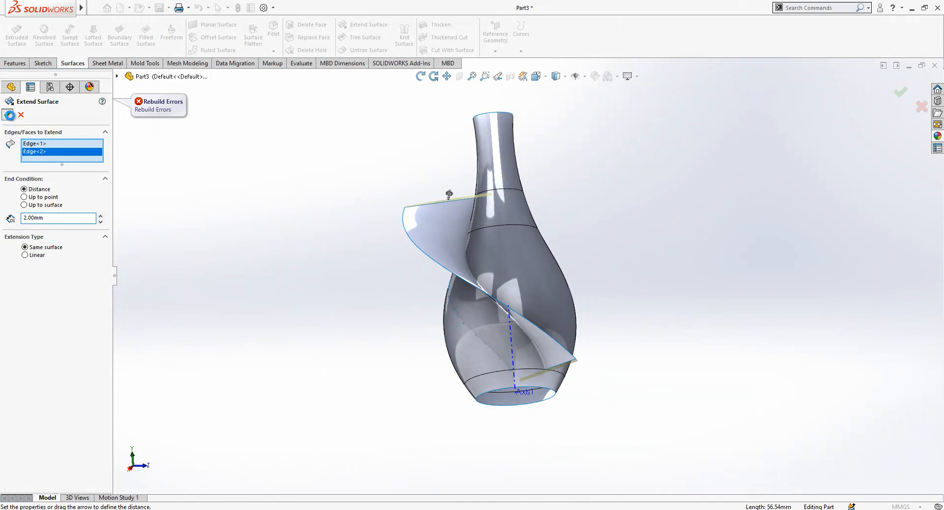
pyautogui.click(10, 116)
# - Mutually trim Surface-Extend3 with the Split Line2 vase body, removing the twisted portion outside the vase
pyautogui.moveTo(498, 247); pyautogui.dragTo(428, 273, button='middle')
pyautogui.scroll(-2, 488, 149)
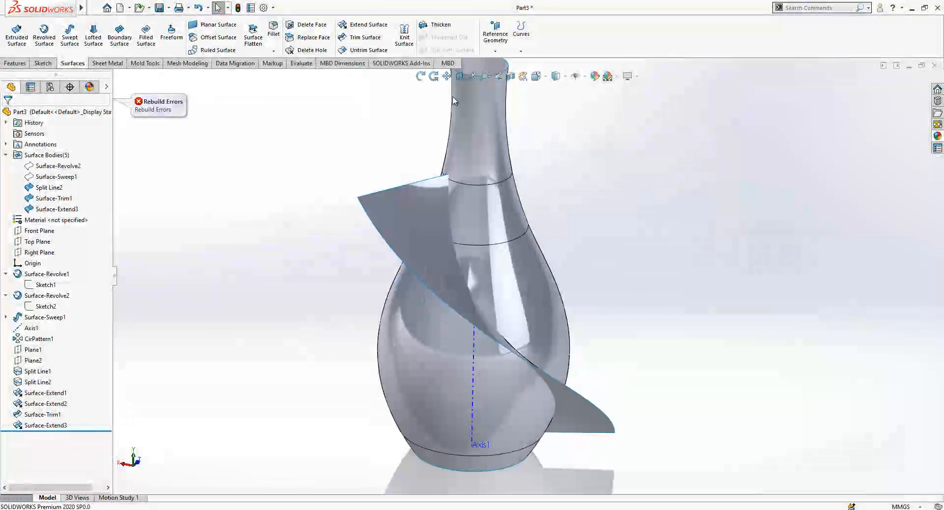
pyautogui.click(364, 38)
pyautogui.click(408, 203)
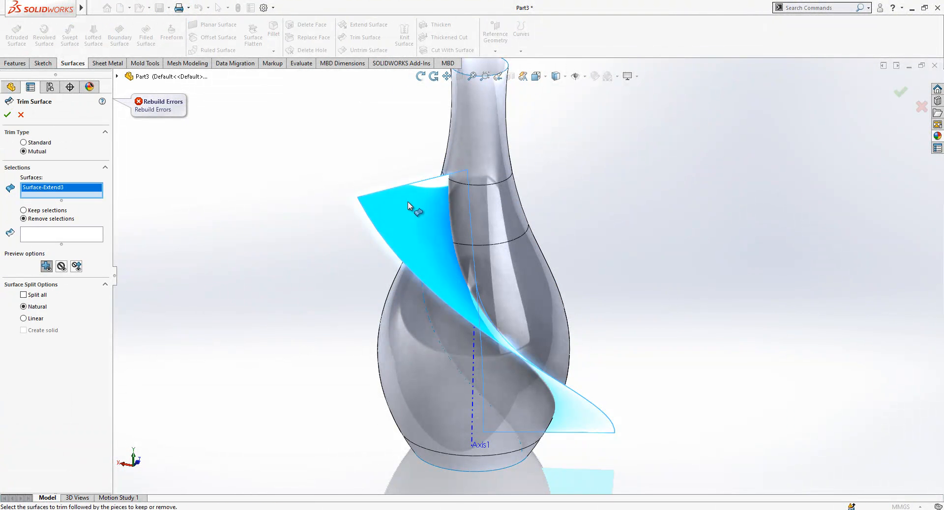
pyautogui.click(457, 231)
pyautogui.click(51, 242)
pyautogui.click(401, 222)
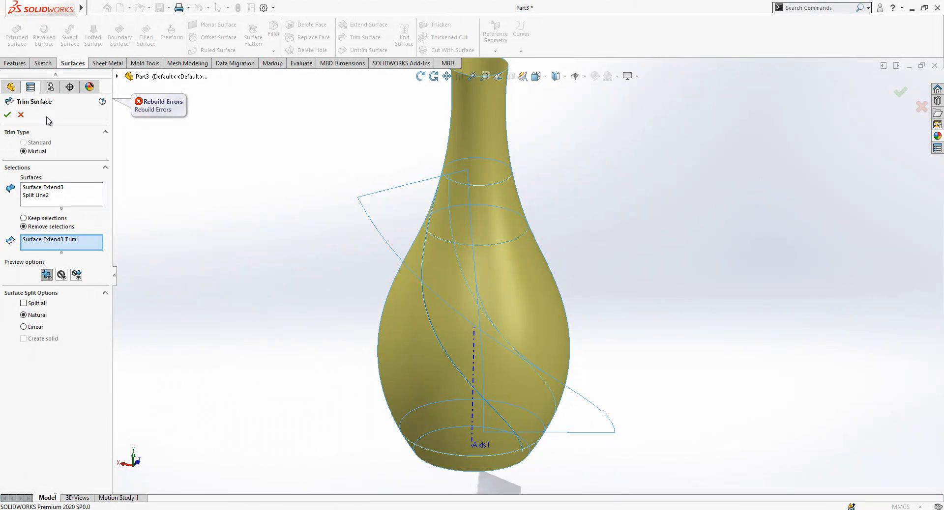
pyautogui.click(7, 114)
# - Split the vase body's two middle faces where they intersect Surface-Trim1 and Surface-Trim2, using an intersection split line
pyautogui.moveTo(285, 211); pyautogui.dragTo(322, 266, button='middle')
pyautogui.click(68, 200)
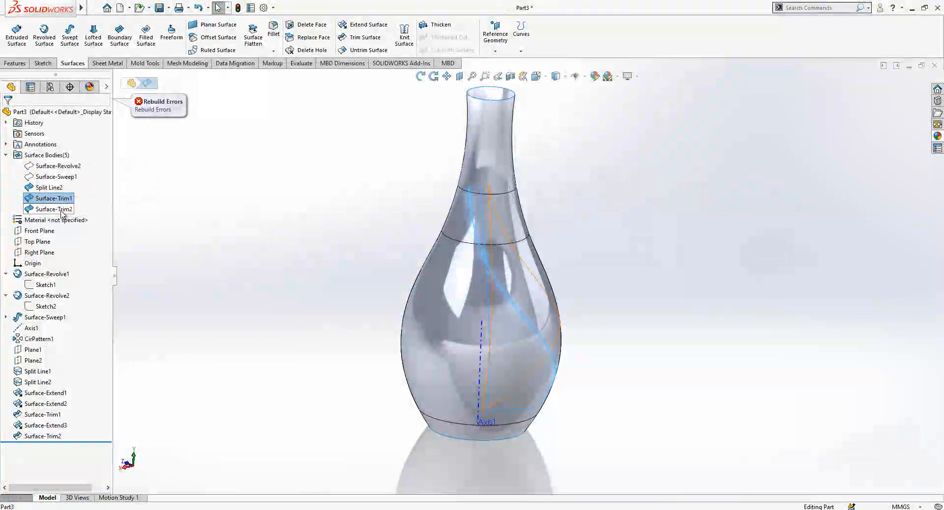
pyautogui.keyDown('ctrl'); pyautogui.click(61, 209); pyautogui.keyUp('ctrl')
pyautogui.moveTo(451, 281); pyautogui.dragTo(539, 291, button='middle')
pyautogui.click(519, 50)
pyautogui.click(541, 63)
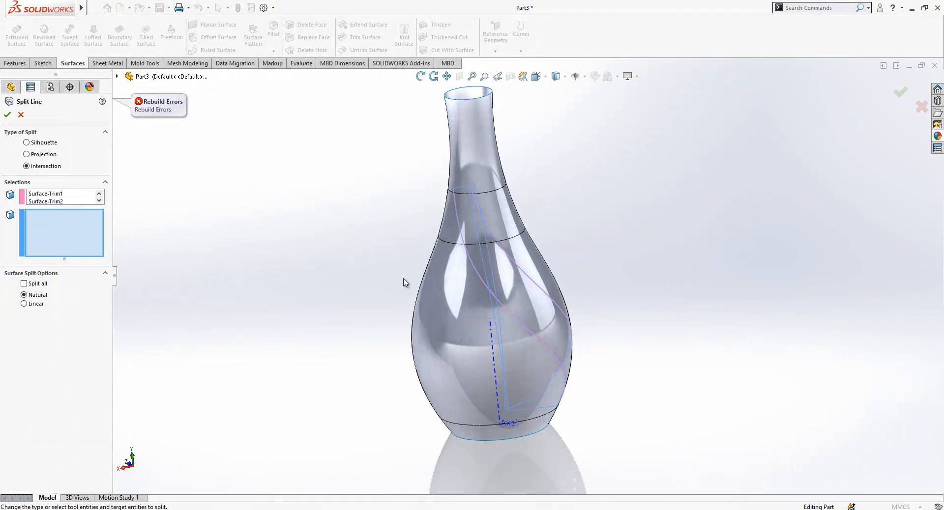
pyautogui.click(453, 280)
pyautogui.click(450, 240)
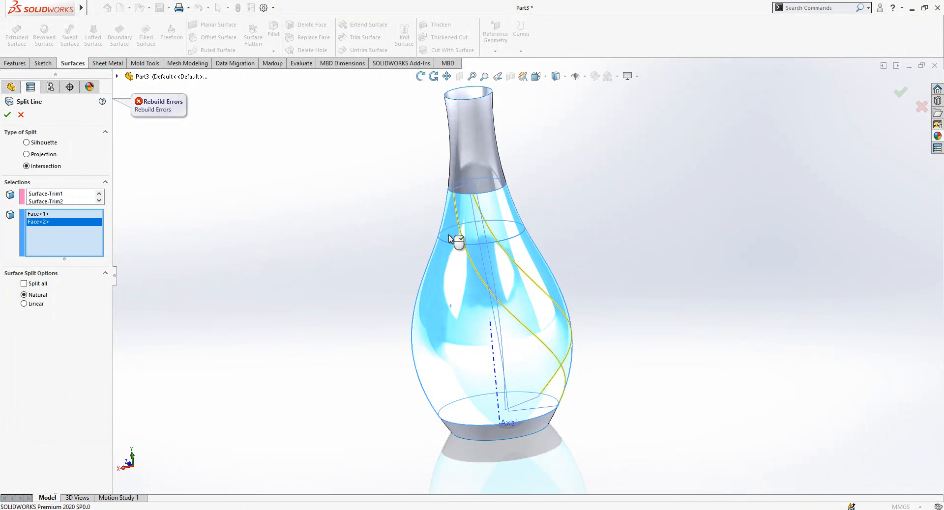
# - Delete the two narrow spiral faces of the vase body between the new split lines
pyautogui.scroll(-3, 490, 278)
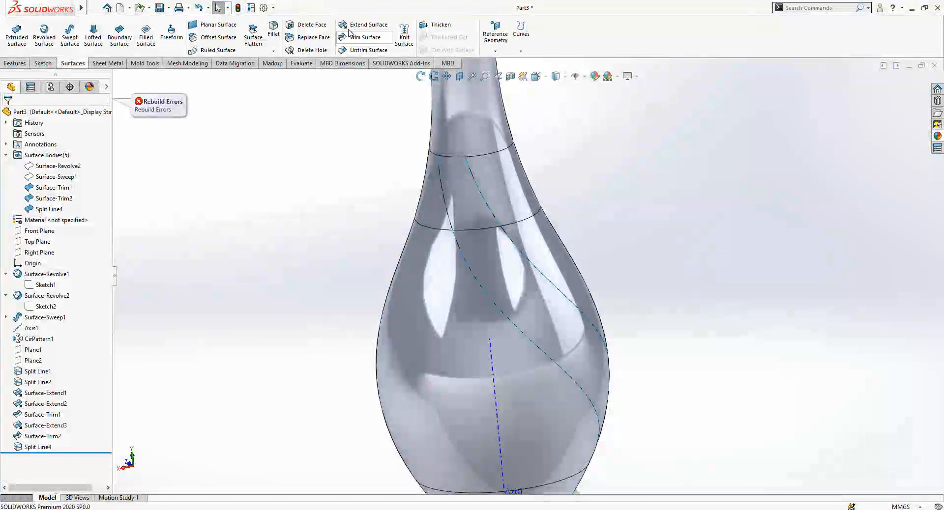
pyautogui.click(312, 25)
pyautogui.click(447, 188)
pyautogui.click(483, 253)
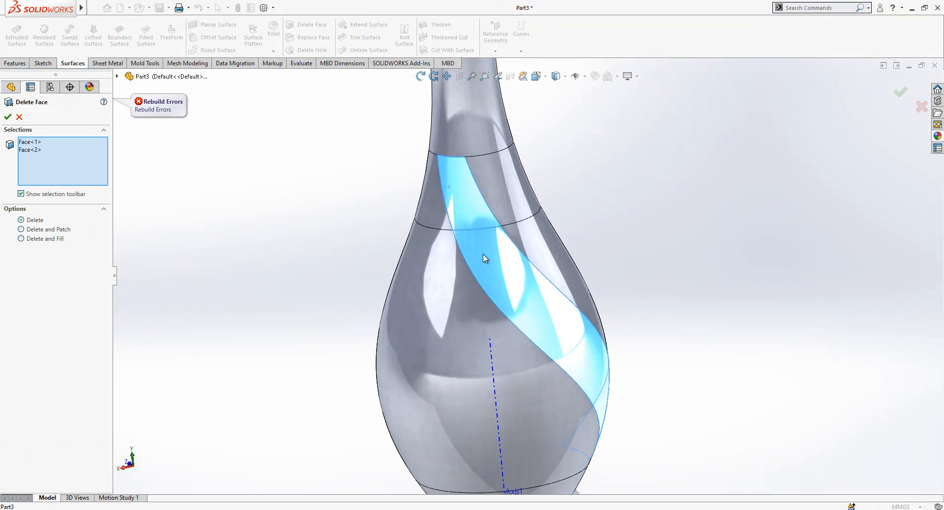
pyautogui.press('Return')
# - Edit DeleteFace1 to also delete the two remaining middle faces, leaving only the vase's neck and base
pyautogui.moveTo(675, 301); pyautogui.dragTo(534, 219, button='middle')
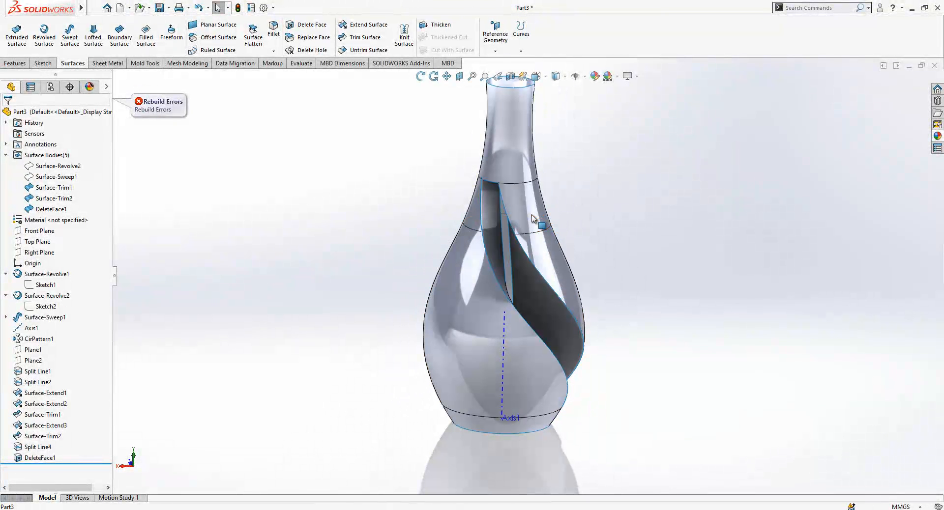
pyautogui.click(46, 457)
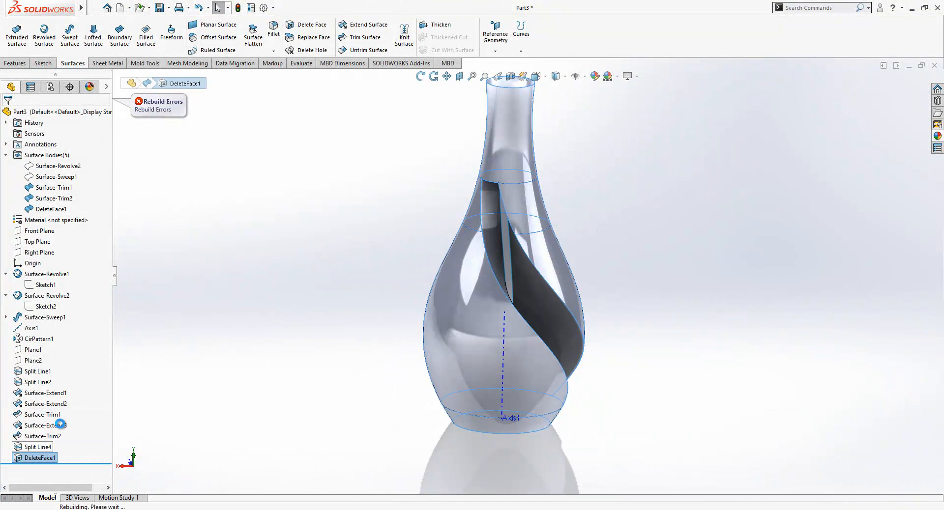
pyautogui.click(58, 424)
pyautogui.click(470, 220)
pyautogui.rightClick(422, 231)
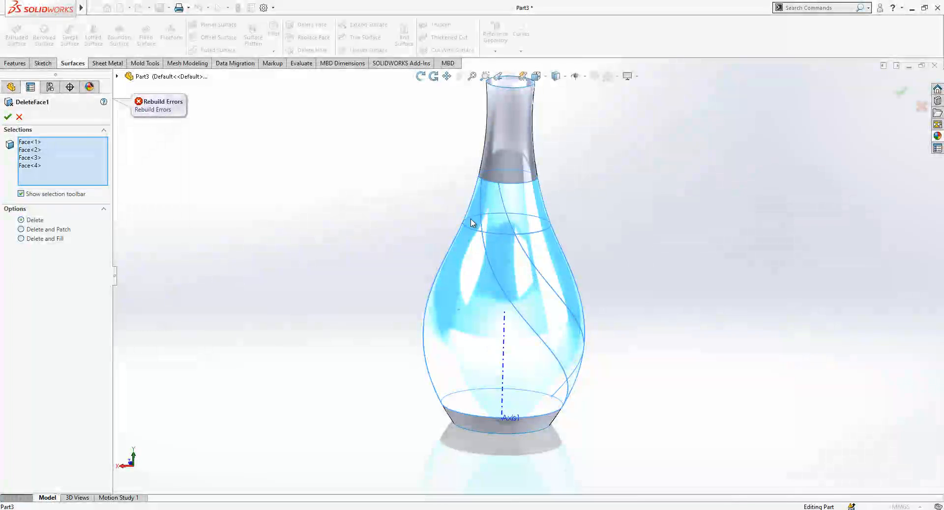
# - Examine how the trimmed twisted surfaces and their edges meet the vase's neck and base
pyautogui.moveTo(499, 328); pyautogui.dragTo(519, 205, button='middle')
pyautogui.scroll(-5, 536, 184)
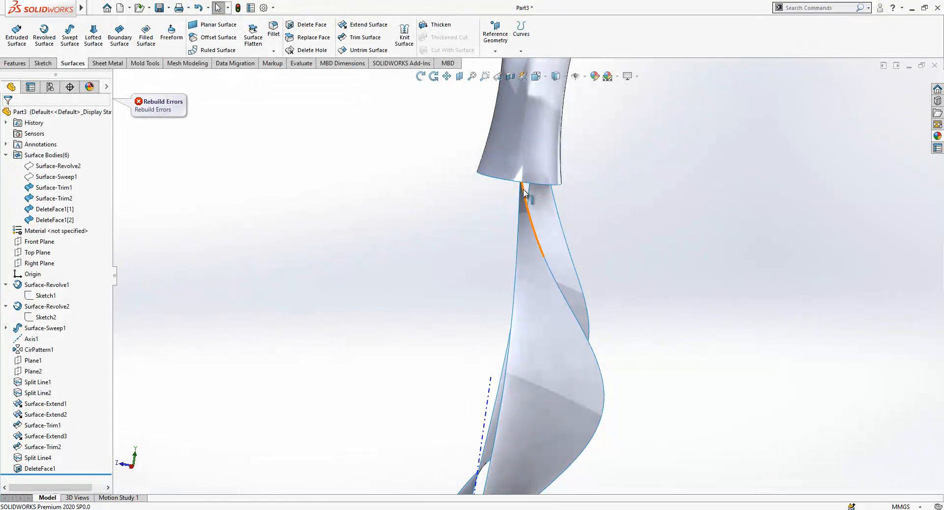
pyautogui.click(524, 192)
pyautogui.scroll(5, 524, 197)
pyautogui.moveTo(523, 268); pyautogui.dragTo(492, 236, button='middle')
pyautogui.scroll(-5, 561, 199)
pyautogui.scroll(5, 545, 207)
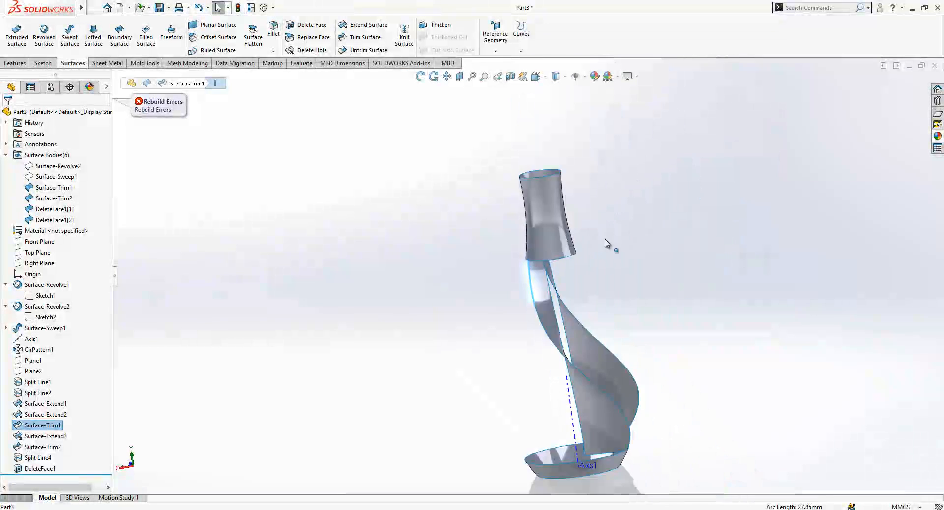
pyautogui.click(604, 341)
pyautogui.scroll(-2, 624, 367)
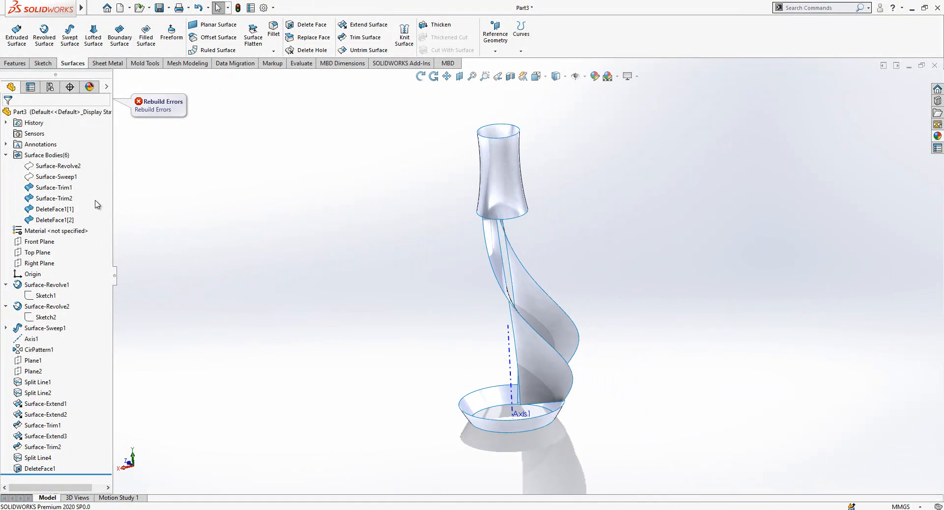
# - Hide the two trimmed surfaces and both DeleteFace1 bodies, and show Surface-Sweep1 and Surface-Revolve2
pyautogui.click(62, 221)
pyautogui.keyDown('shift'); pyautogui.click(54, 187); pyautogui.keyUp('shift')
pyautogui.rightClick(53, 188)
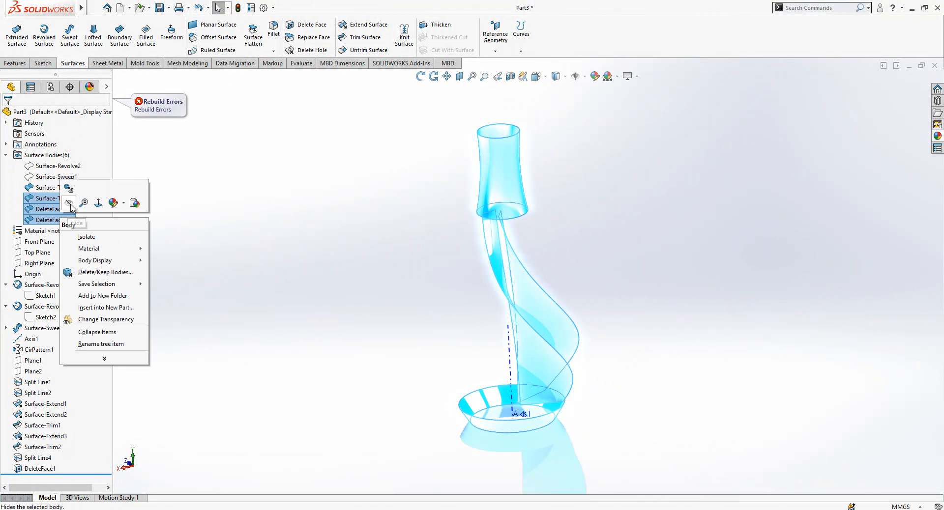
pyautogui.click(79, 196)
pyautogui.click(60, 174)
pyautogui.click(58, 166)
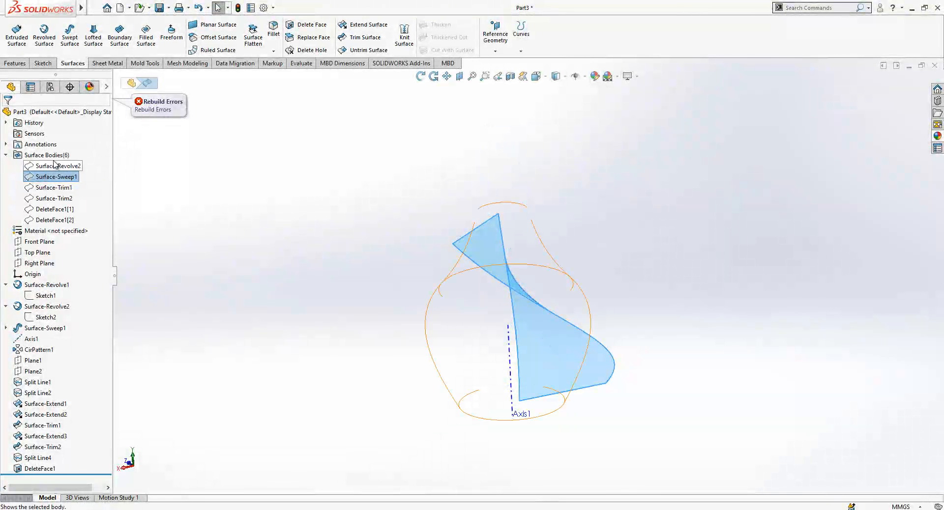
pyautogui.click(50, 151)
pyautogui.click(225, 266)
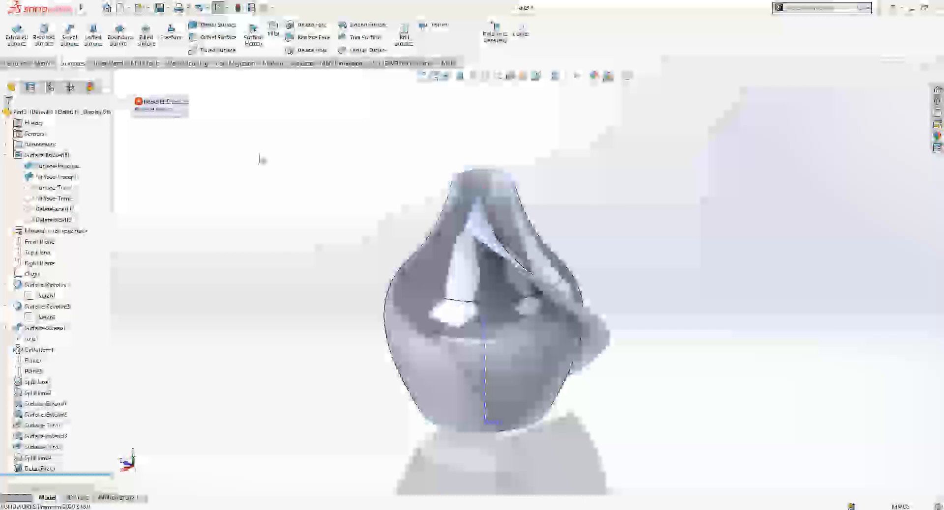
# - Mutually trim Surface-Sweep1 with Surface-Revolve2, removing the part of the sweep outside the inner revolved body
pyautogui.click(365, 37)
pyautogui.click(484, 239)
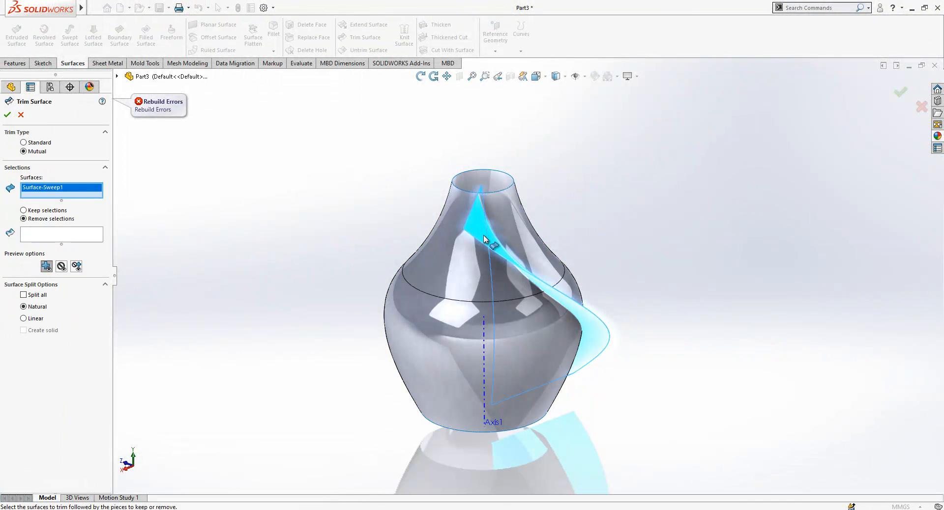
pyautogui.click(467, 243)
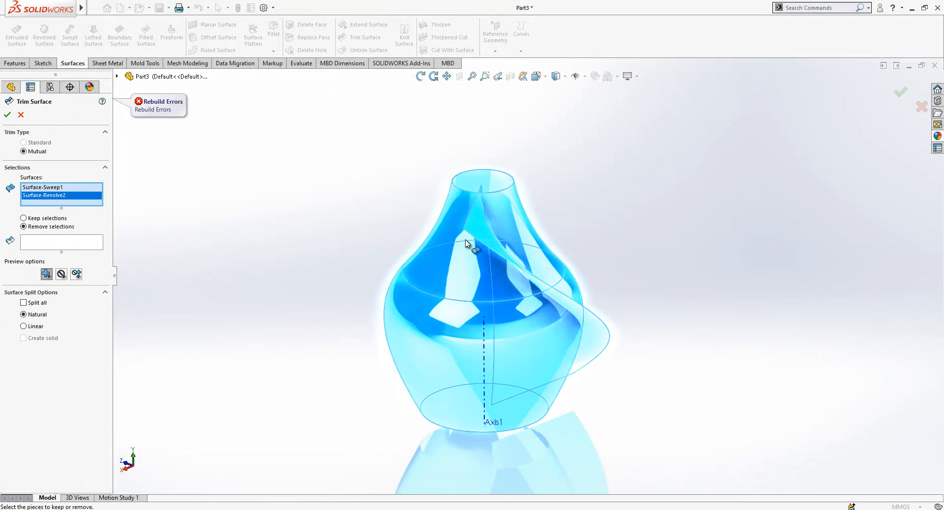
pyautogui.click(461, 234)
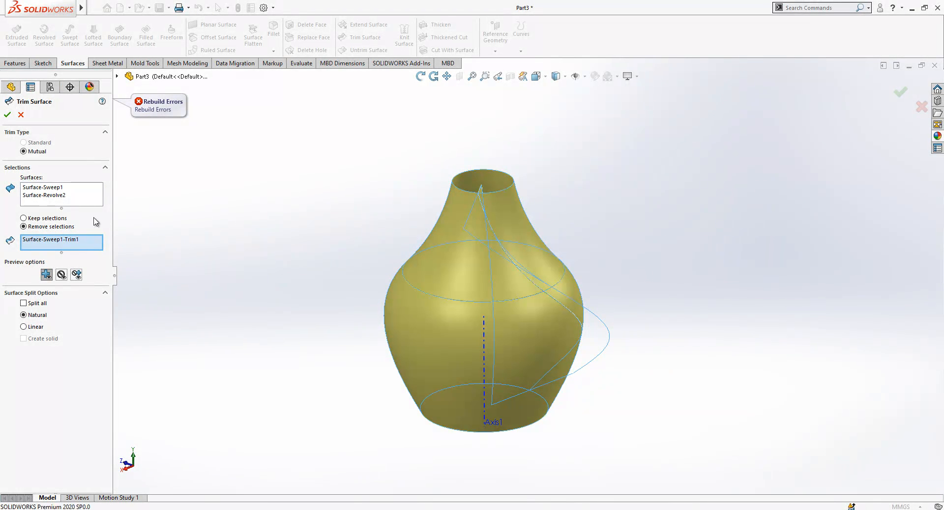
pyautogui.click(8, 116)
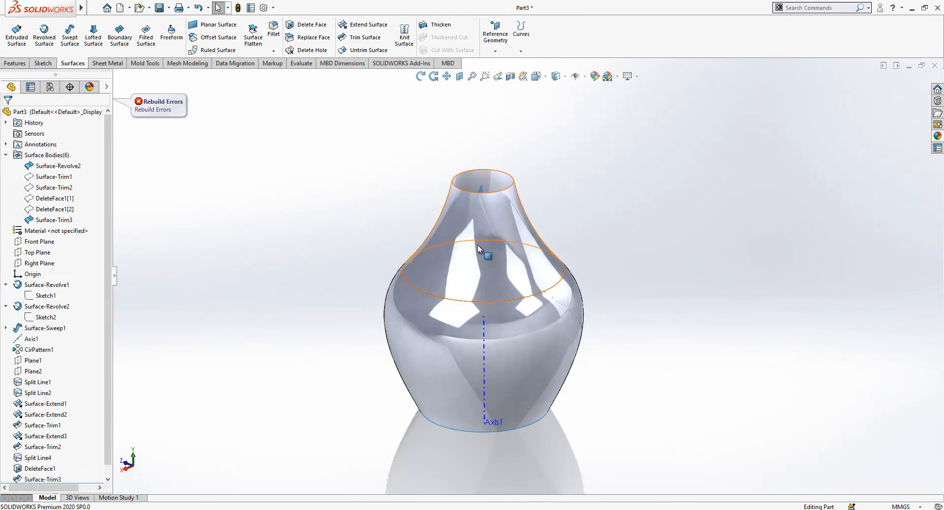
# - Try to split the two faces of Surface-Revolve2 at their intersection with the trimmed twisted surface
pyautogui.scroll(-1, 83, 406)
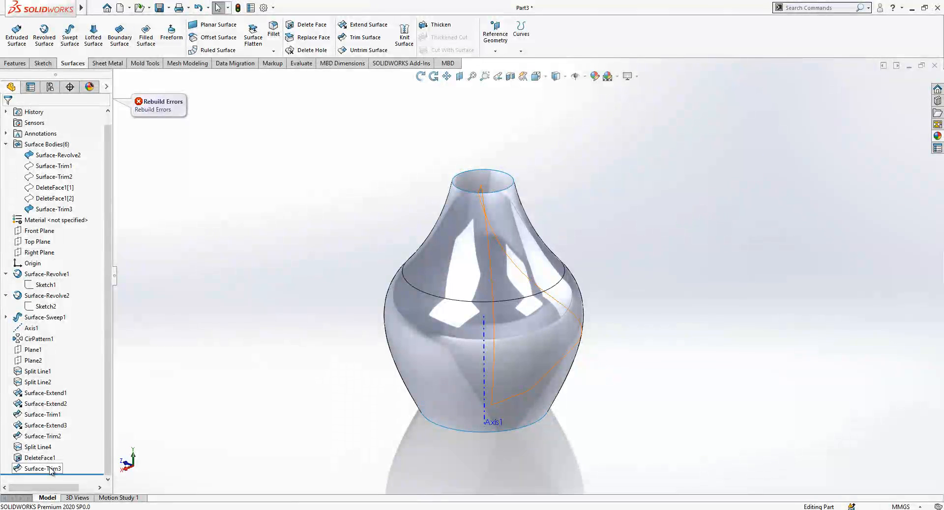
pyautogui.click(521, 51)
pyautogui.click(524, 64)
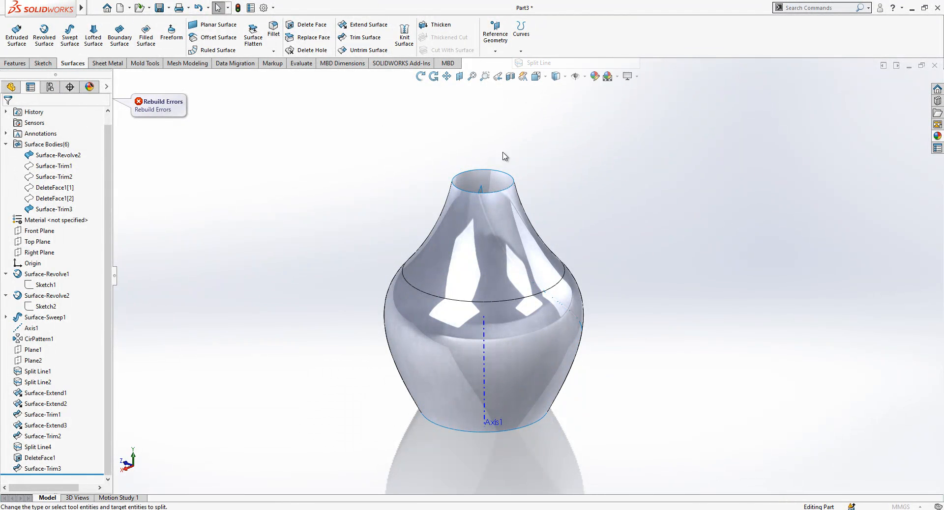
pyautogui.click(482, 196)
pyautogui.click(91, 236)
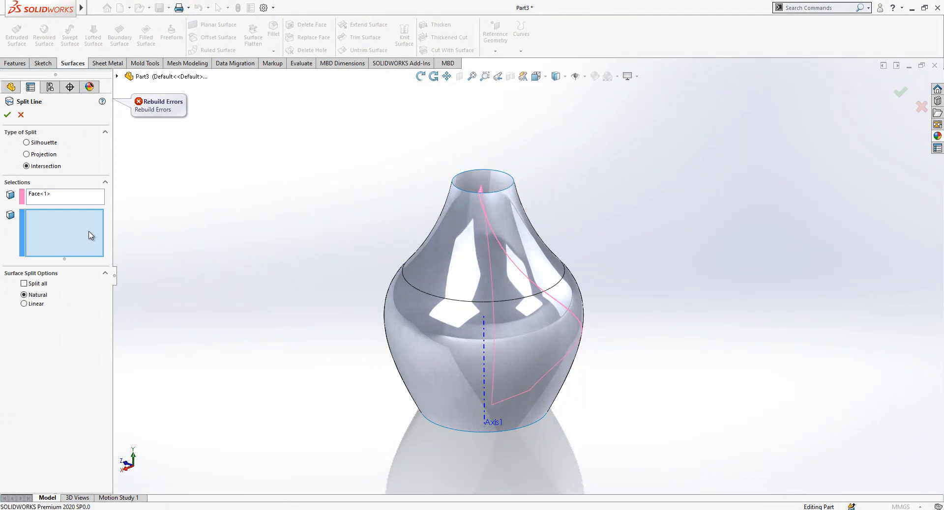
pyautogui.click(435, 246)
pyautogui.click(445, 339)
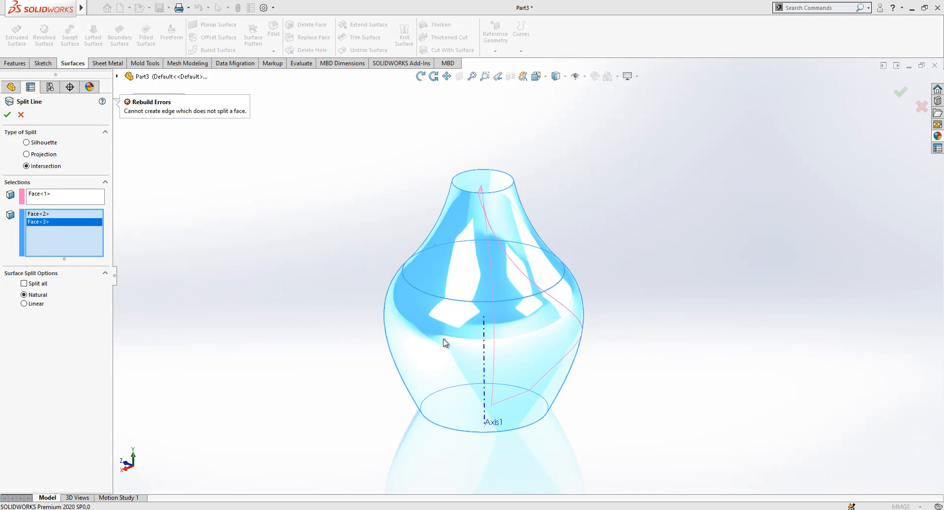
pyautogui.click(21, 116)
# - Delete the Surface-Trim3 feature
pyautogui.click(38, 460)
pyautogui.click(43, 470)
pyautogui.press('Delete')
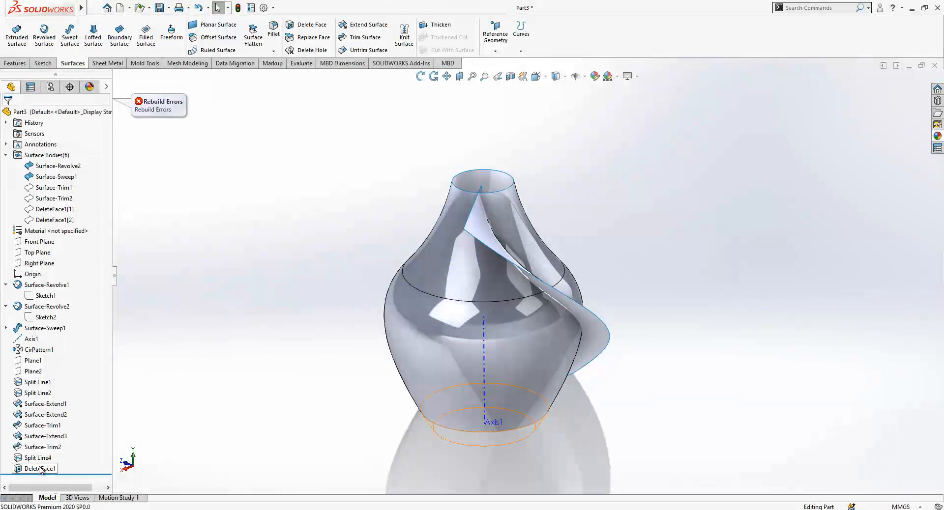
# - Split the Surface-Sweep1 face where it intersects Surface-Revolve2's faces, using an intersection split line
pyautogui.click(521, 30)
pyautogui.click(531, 69)
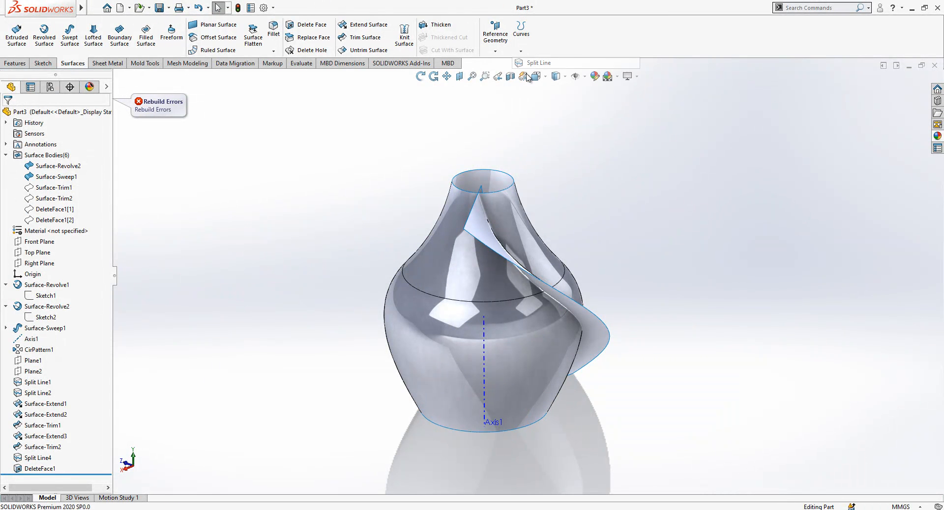
pyautogui.click(419, 282)
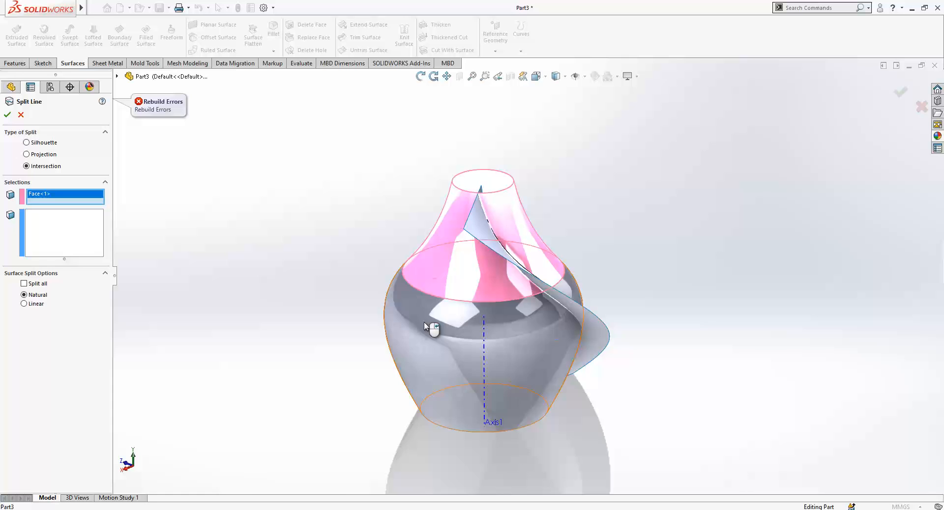
pyautogui.click(536, 281)
pyautogui.press('Return')
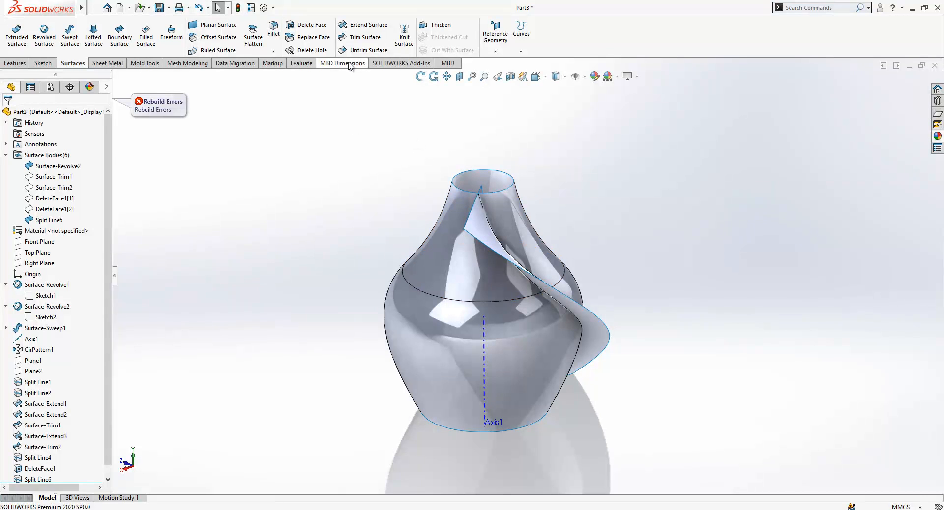
# - Delete the portion of the swept face that lies outside the inner revolved body
pyautogui.click(311, 27)
pyautogui.click(479, 229)
pyautogui.press('Return')
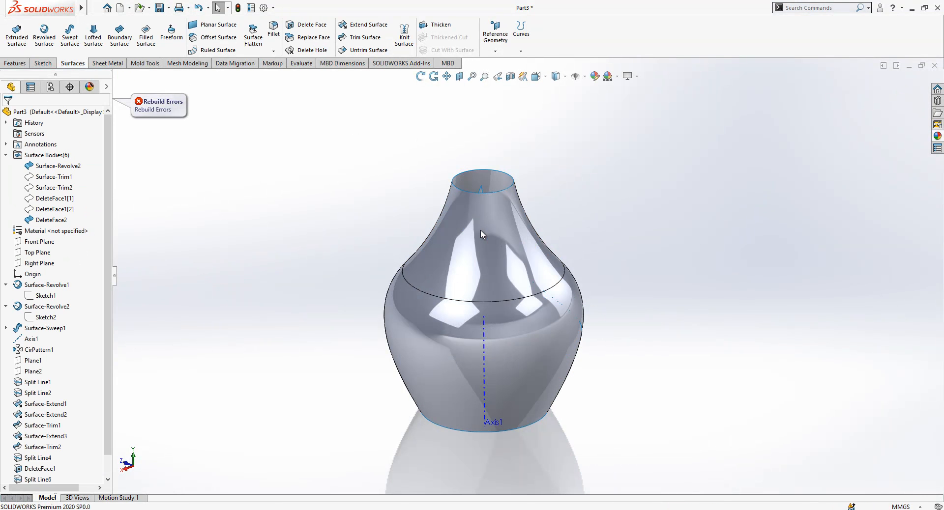
# - Hide Surface-Revolve2 and show the neck and base bodies together with Surface-Trim1 and Surface-Trim2
pyautogui.click(455, 236)
pyautogui.click(501, 207)
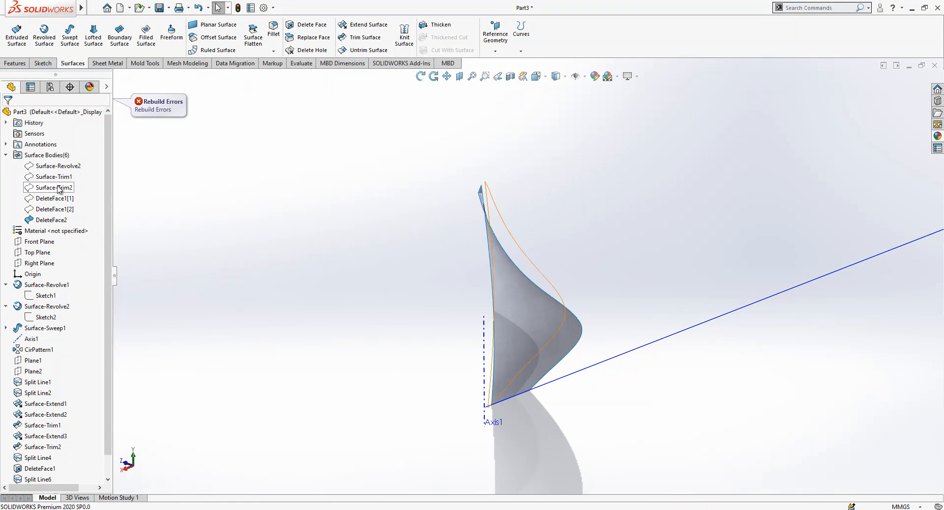
pyautogui.click(66, 210)
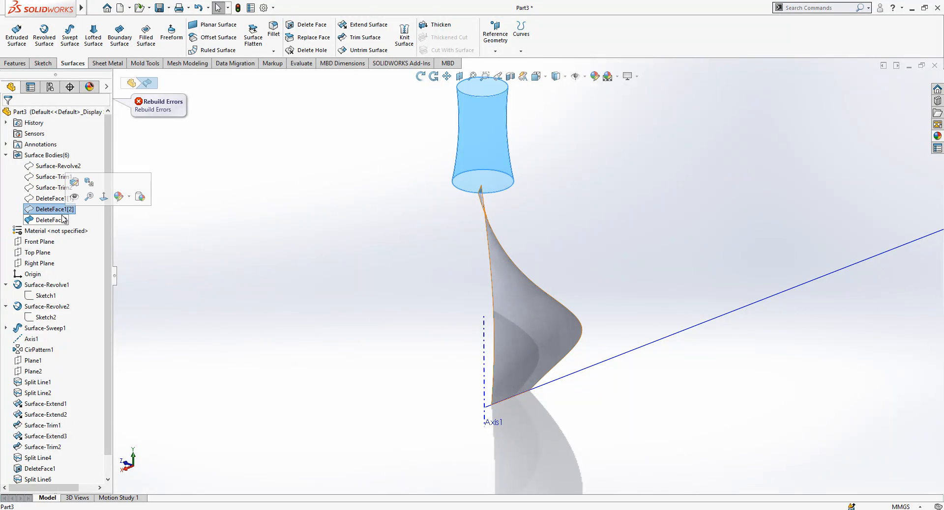
pyautogui.keyDown('ctrl'); pyautogui.click(50, 199); pyautogui.keyUp('ctrl')
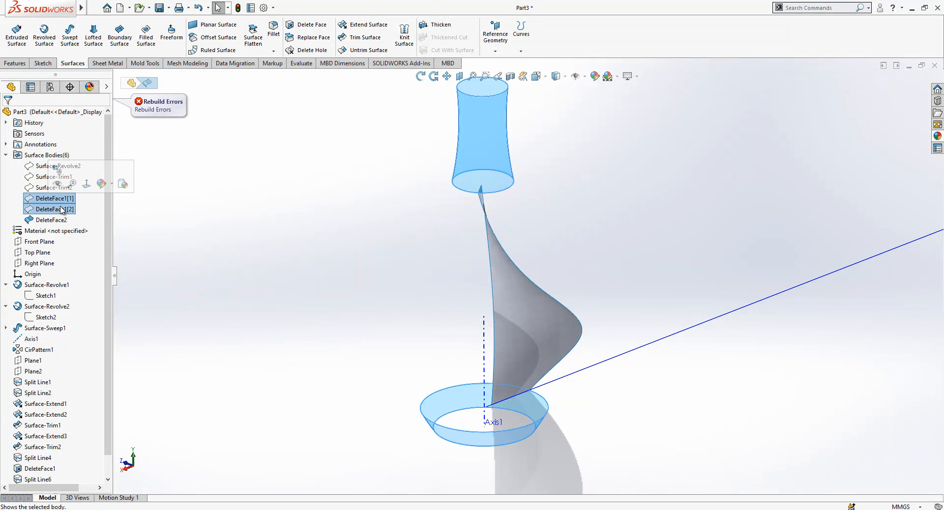
pyautogui.click(59, 184)
pyautogui.click(54, 187)
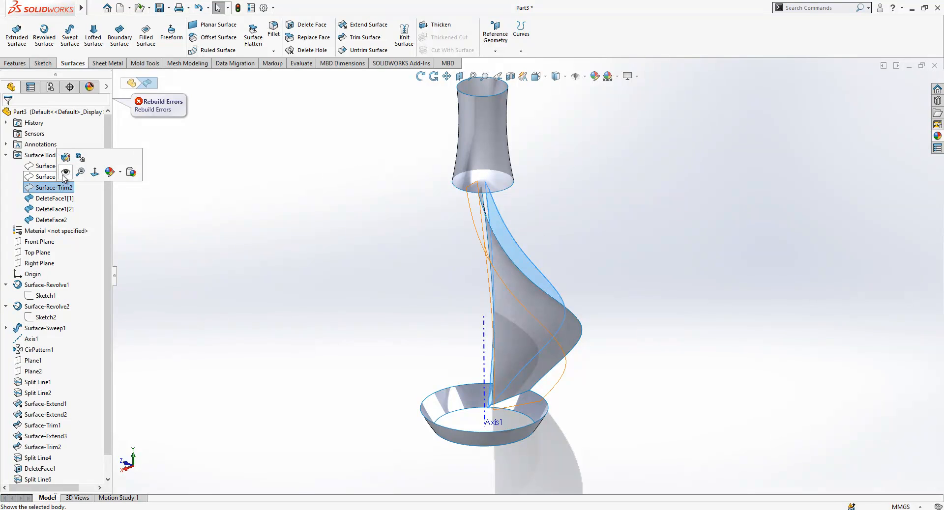
pyautogui.click(65, 173)
pyautogui.click(52, 178)
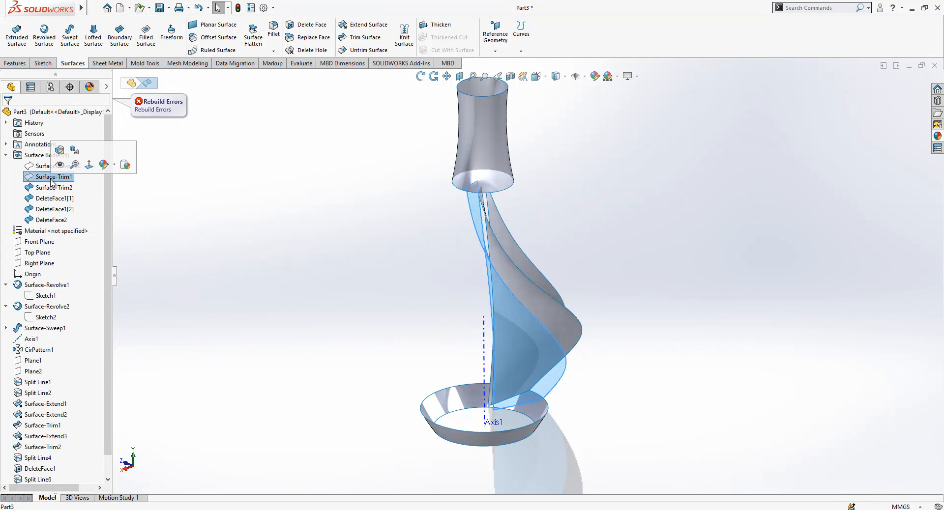
pyautogui.click(59, 169)
# - Start a surface loft using the neck's lower split edge and the matching upper edge of the base as profiles
pyautogui.scroll(-2, 515, 361)
pyautogui.moveTo(515, 361); pyautogui.dragTo(472, 159, button='middle')
pyautogui.scroll(-2, 470, 158)
pyautogui.click(464, 151)
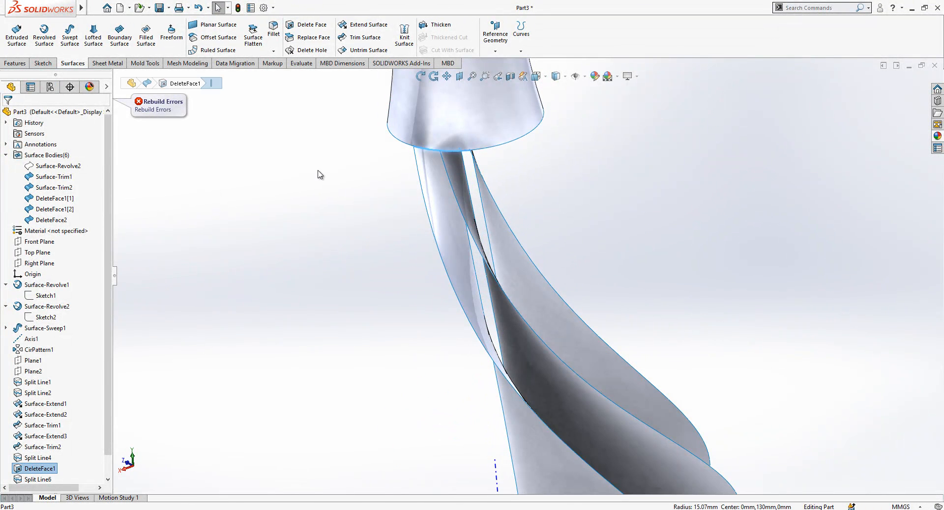
pyautogui.click(322, 171)
pyautogui.scroll(5, 314, 170)
pyautogui.click(94, 37)
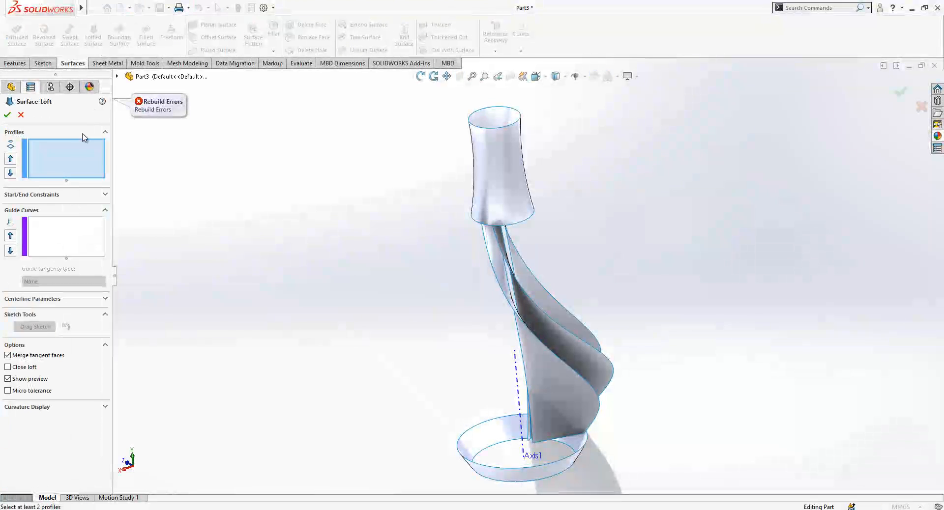
pyautogui.scroll(-3, 487, 221)
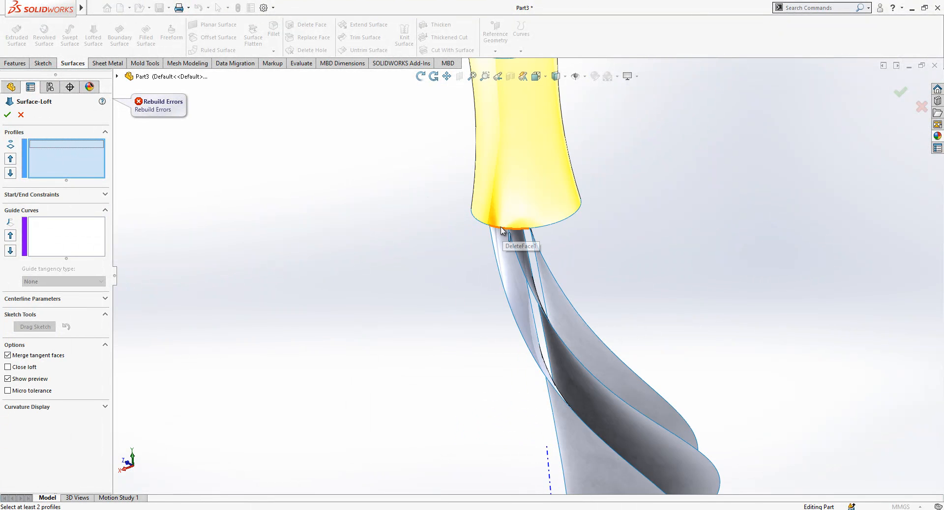
pyautogui.click(534, 253)
pyautogui.scroll(3, 535, 256)
pyautogui.moveTo(534, 256); pyautogui.dragTo(481, 310, button='middle')
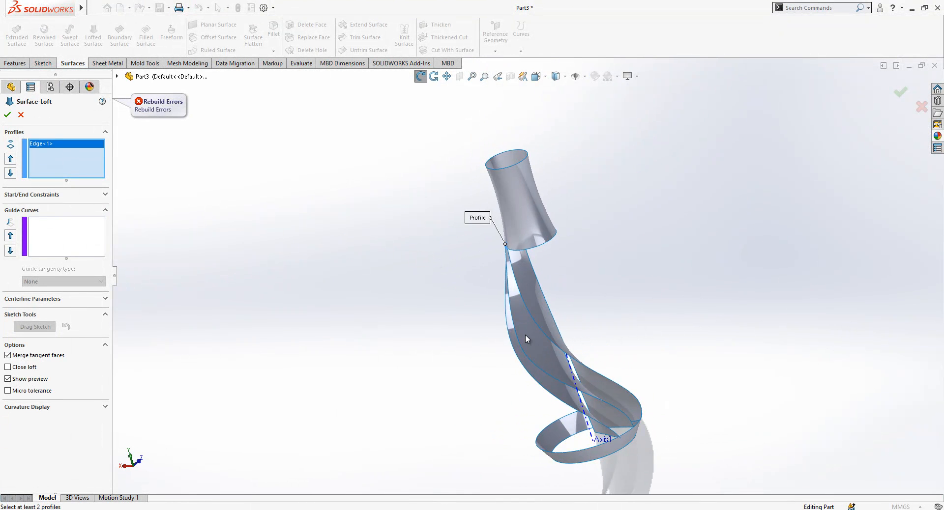
pyautogui.scroll(-3, 620, 424)
pyautogui.click(616, 439)
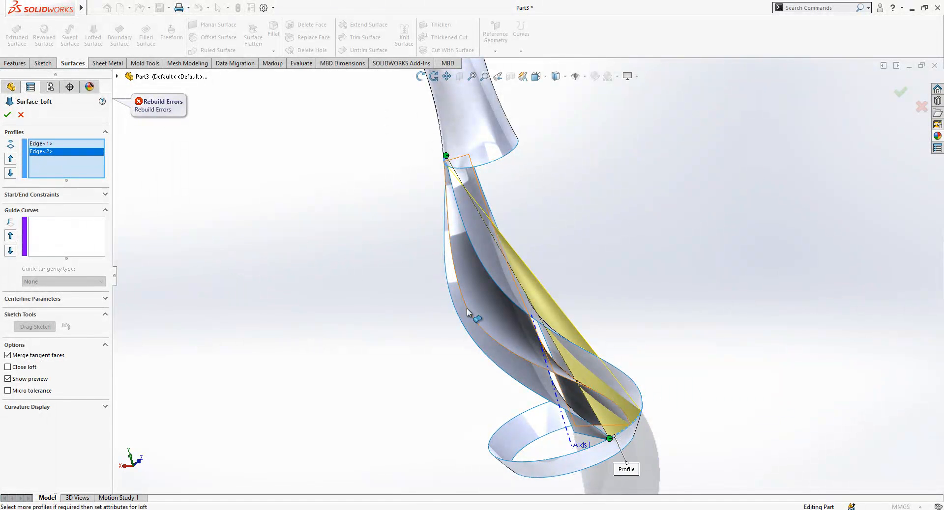
# - Add the long outer edge of the first twisted surface as an open-group guide curve for the loft
pyautogui.click(56, 233)
pyautogui.rightClick(77, 231)
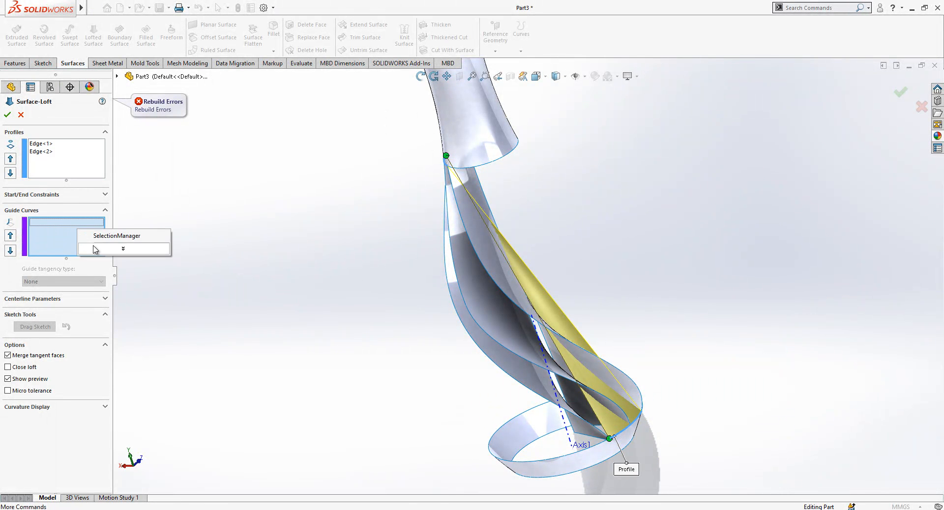
pyautogui.click(103, 237)
pyautogui.moveTo(479, 274); pyautogui.dragTo(453, 195, button='middle')
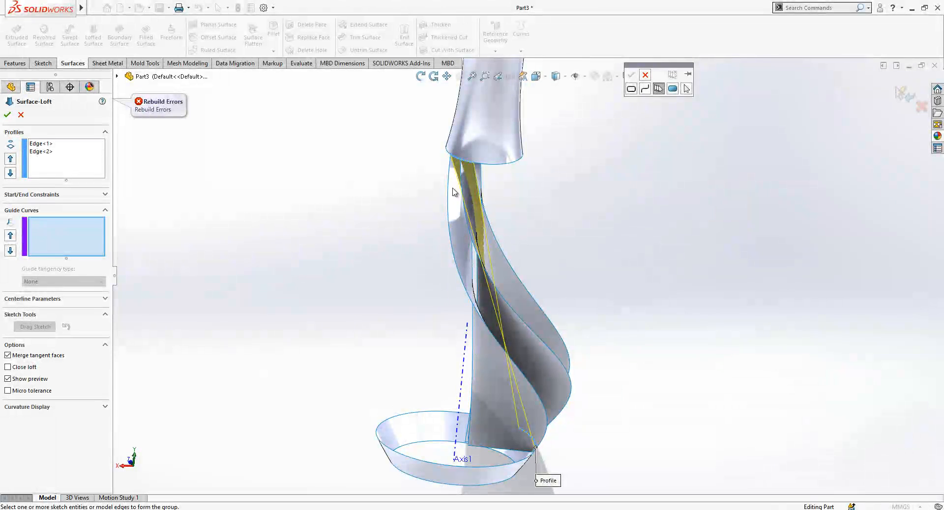
pyautogui.moveTo(451, 247); pyautogui.dragTo(625, 216, button='middle')
pyautogui.click(630, 78)
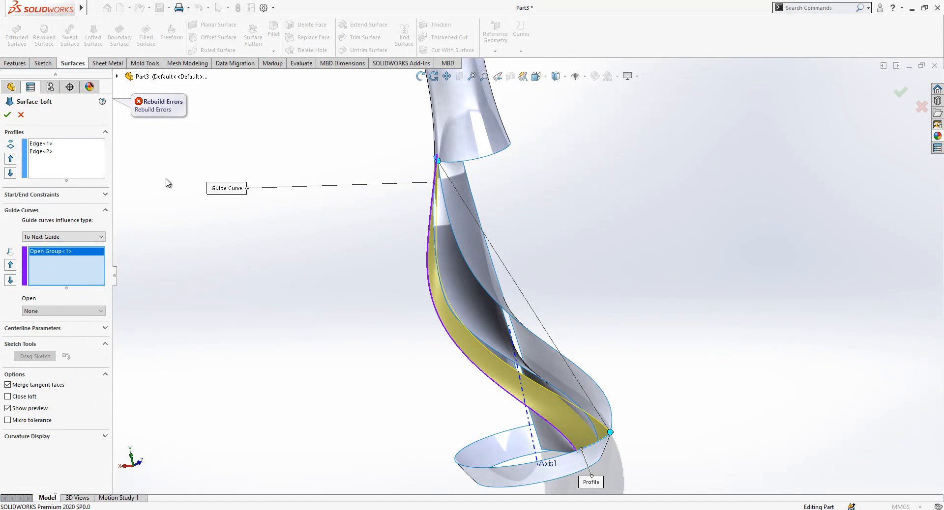
# - Add the twisted edge of the middle surface as the second open-group guide curve
pyautogui.rightClick(85, 264)
pyautogui.click(123, 269)
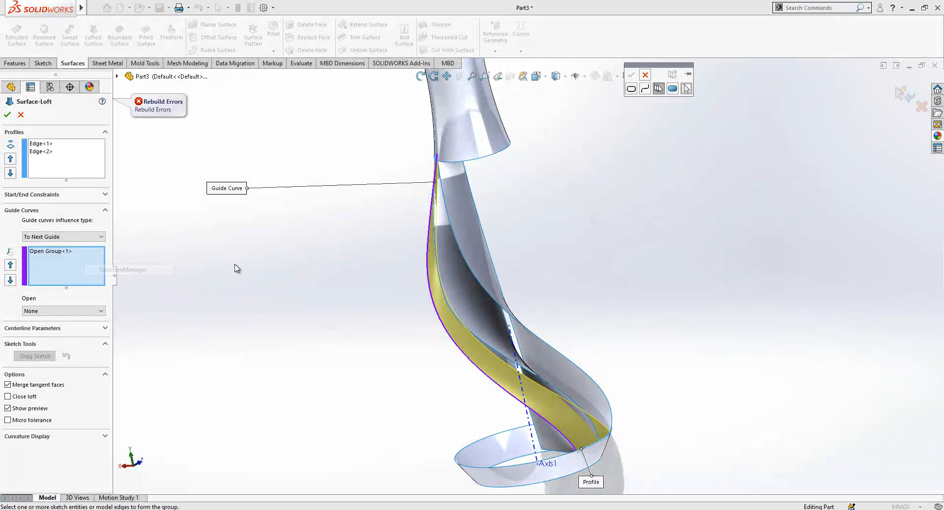
pyautogui.click(437, 255)
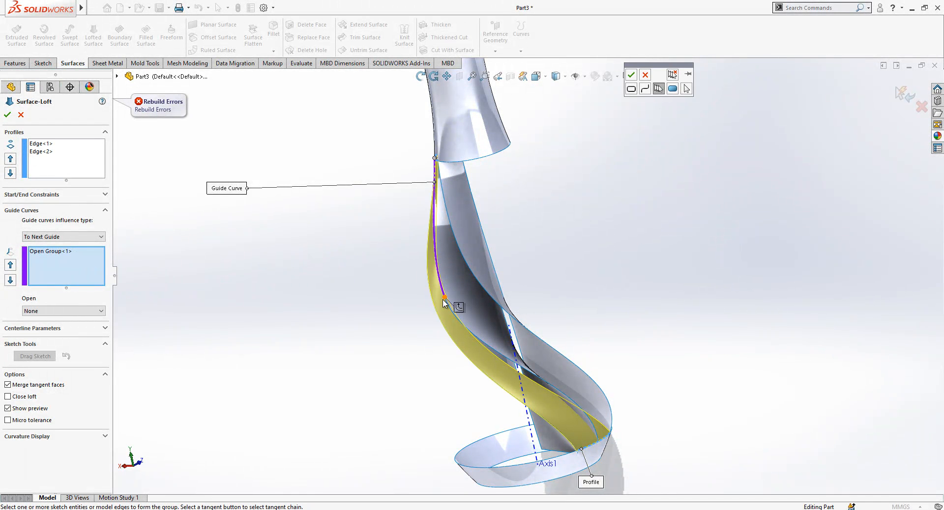
pyautogui.moveTo(475, 334); pyautogui.dragTo(543, 276, button='middle')
pyautogui.click(629, 76)
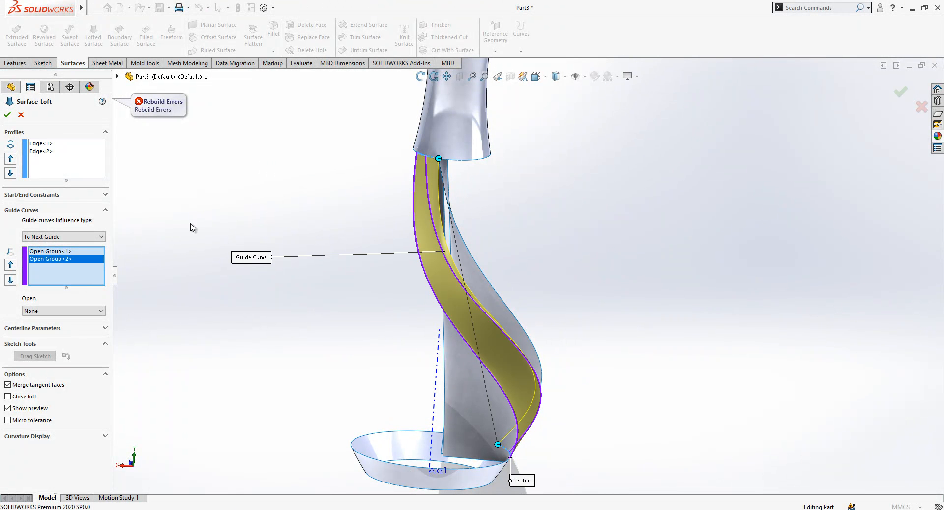
# - Add the remaining twisted surface's edge as the third open-group guide curve
pyautogui.rightClick(86, 267)
pyautogui.click(125, 277)
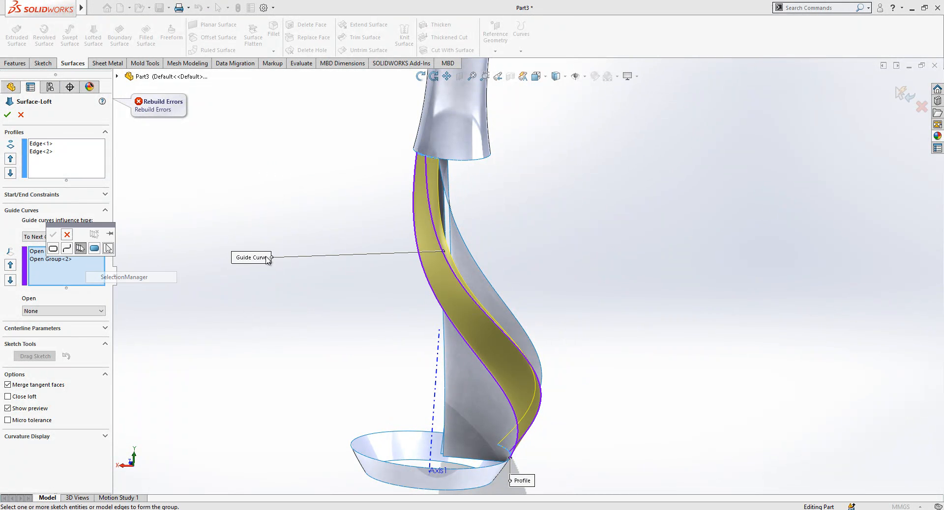
pyautogui.click(451, 212)
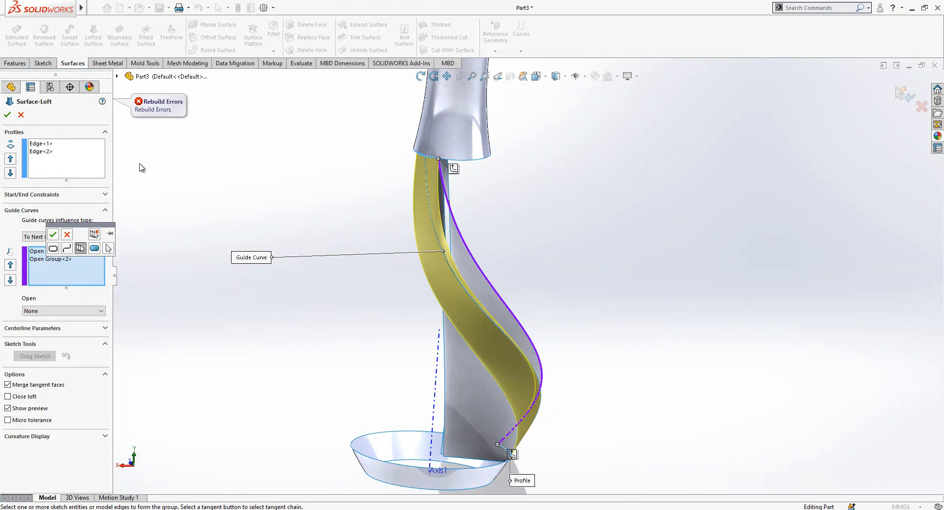
pyautogui.click(53, 235)
pyautogui.moveTo(499, 273); pyautogui.dragTo(481, 303, button='middle')
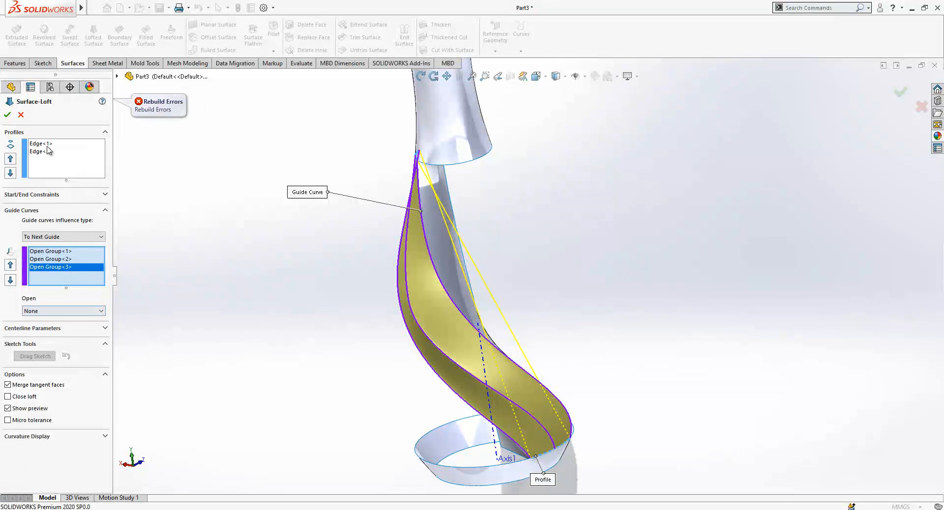
# - Set the loft's start and end constraints to Tangency To Face and create the surface
pyautogui.click(50, 195)
pyautogui.click(53, 215)
pyautogui.click(72, 237)
pyautogui.click(59, 265)
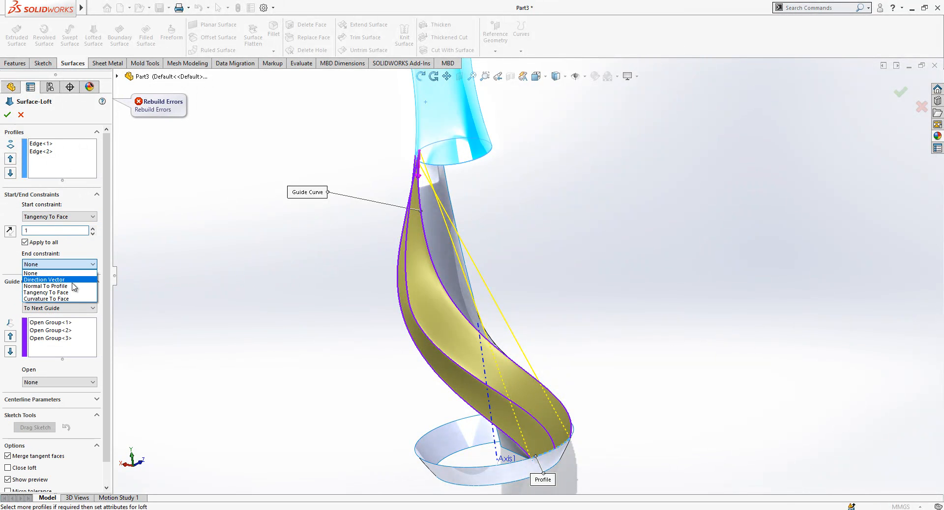
pyautogui.click(74, 297)
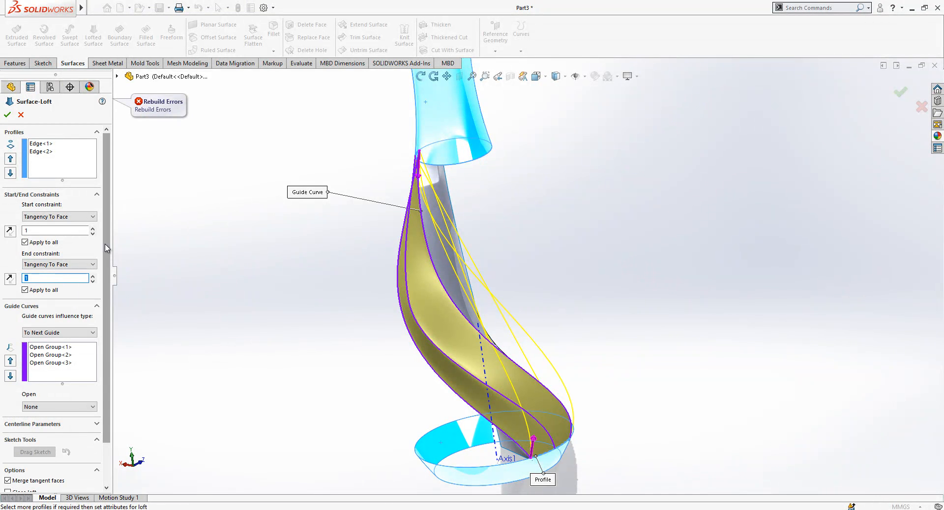
pyautogui.moveTo(482, 343); pyautogui.dragTo(499, 227, button='middle')
pyautogui.moveTo(462, 166); pyautogui.dragTo(593, 448, button='middle')
pyautogui.click(7, 114)
pyautogui.moveTo(542, 365); pyautogui.dragTo(620, 359, button='middle')
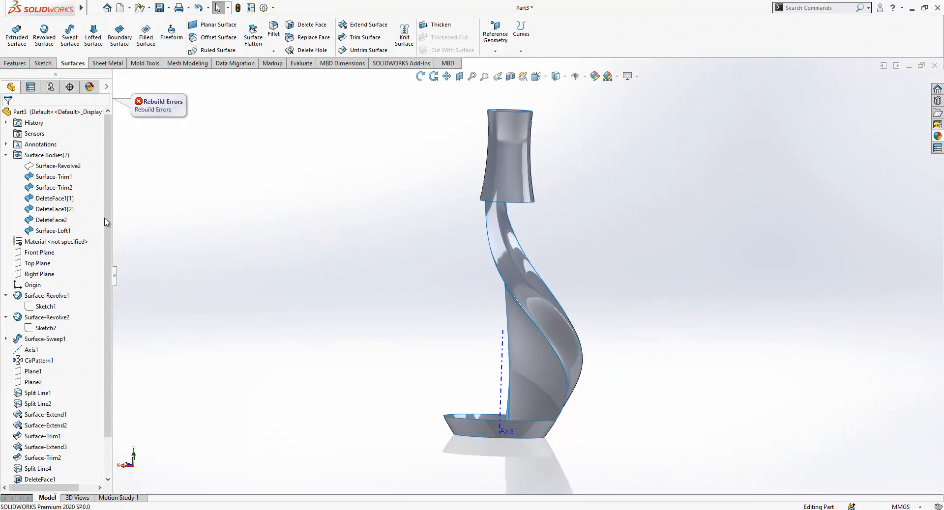
# - Hide the Surface-Trim1, Surface-Trim2, DeleteFace1[1] and DeleteFace2 surface bodies
pyautogui.click(49, 177)
pyautogui.keyDown('ctrl'); pyautogui.click(52, 187); pyautogui.keyUp('ctrl')
pyautogui.keyDown('ctrl'); pyautogui.click(57, 198); pyautogui.keyUp('ctrl')
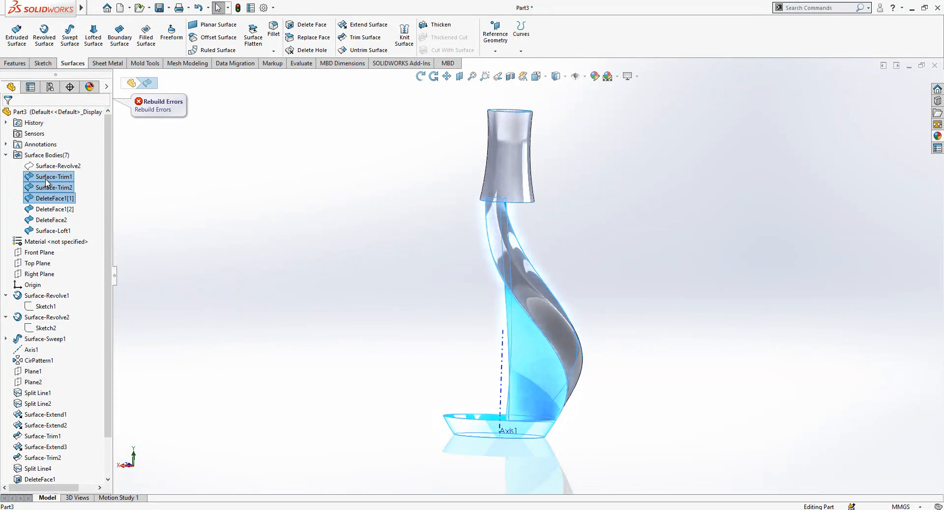
pyautogui.click(57, 177)
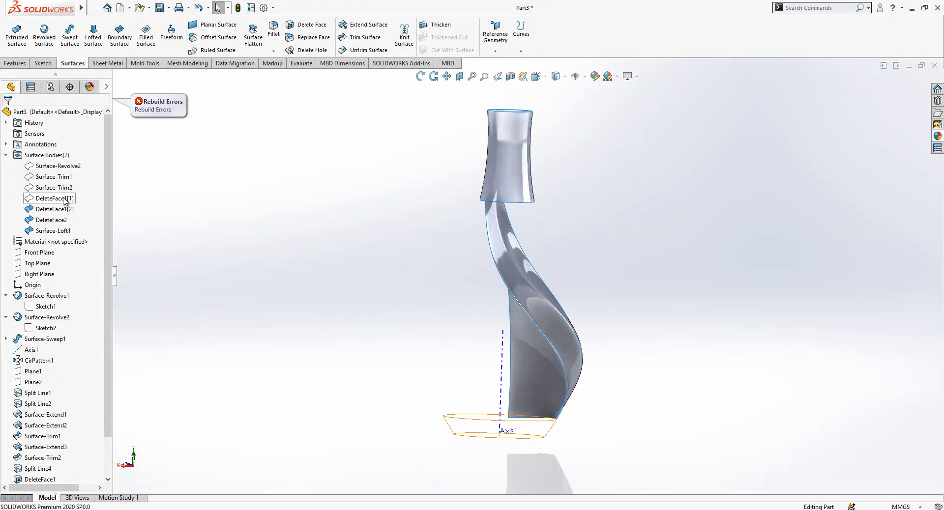
pyautogui.click(54, 198)
pyautogui.click(537, 382)
pyautogui.click(565, 333)
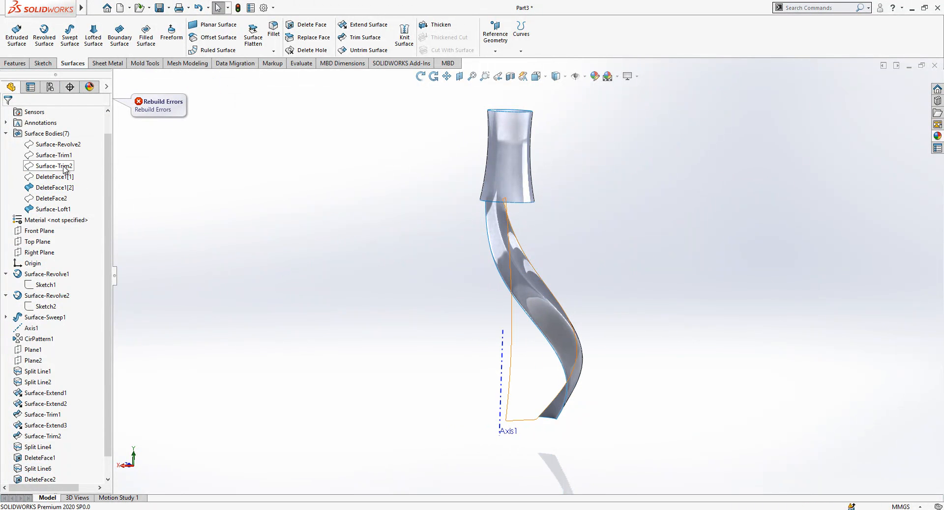
# - Show the DeleteFace1[1] base body again
pyautogui.click(56, 177)
pyautogui.click(76, 147)
pyautogui.moveTo(487, 340); pyautogui.dragTo(522, 302, button='middle')
pyautogui.click(522, 302)
pyautogui.scroll(-2, 527, 333)
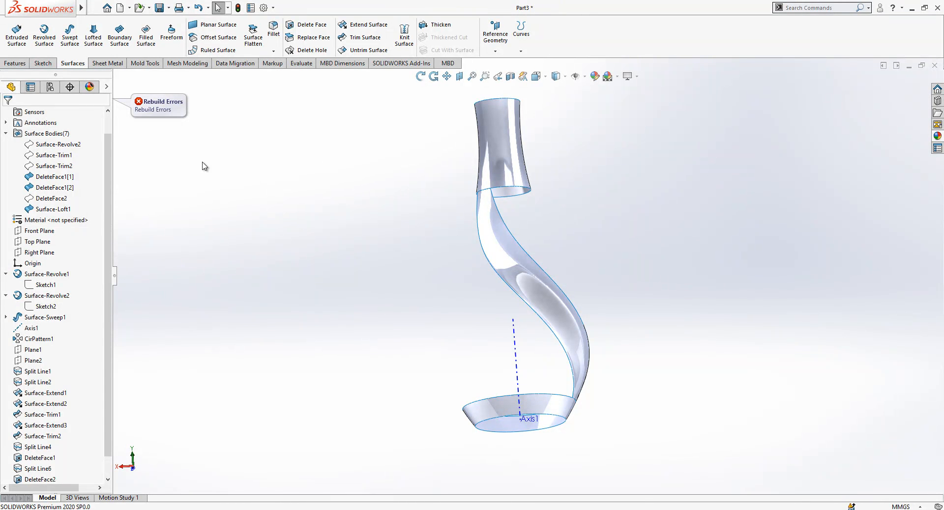
# - Circular-pattern the Surface-Loft1 body around Axis1 with 8 equally spaced instances over 360 degrees
pyautogui.click(514, 358)
pyautogui.click(16, 63)
pyautogui.click(293, 54)
pyautogui.click(317, 74)
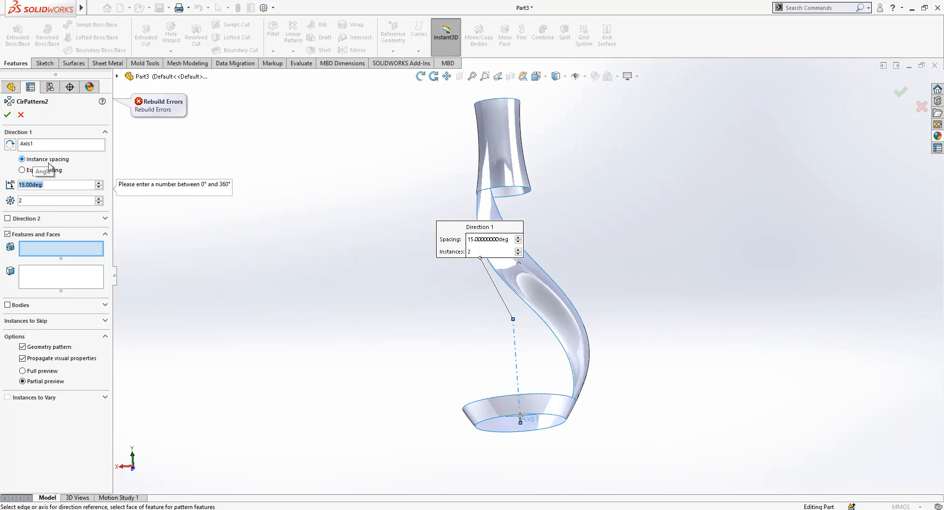
pyautogui.write('8')
pyautogui.click(42, 170)
pyautogui.click(50, 188)
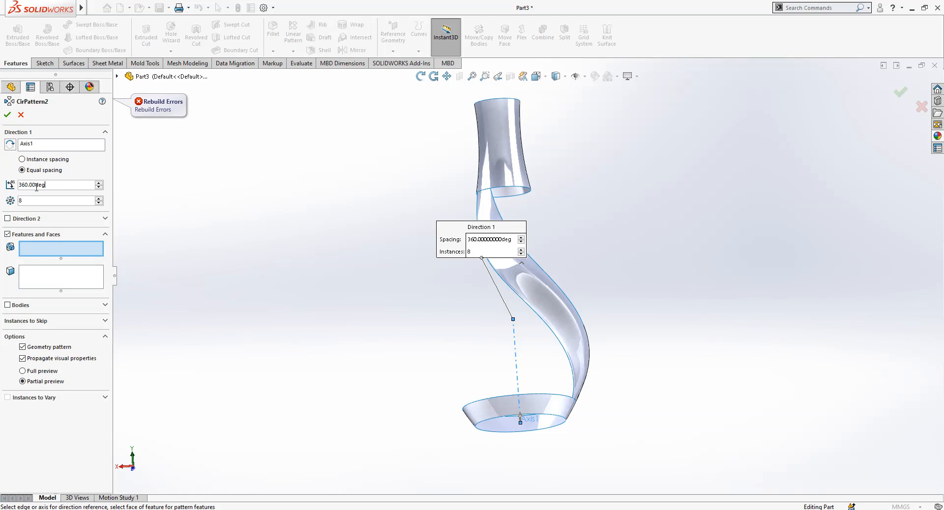
pyautogui.click(33, 309)
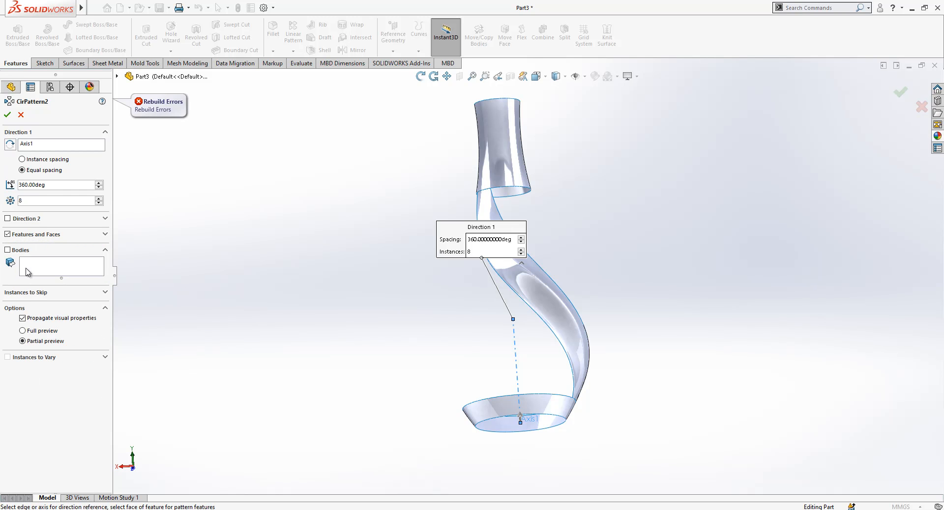
pyautogui.click(574, 325)
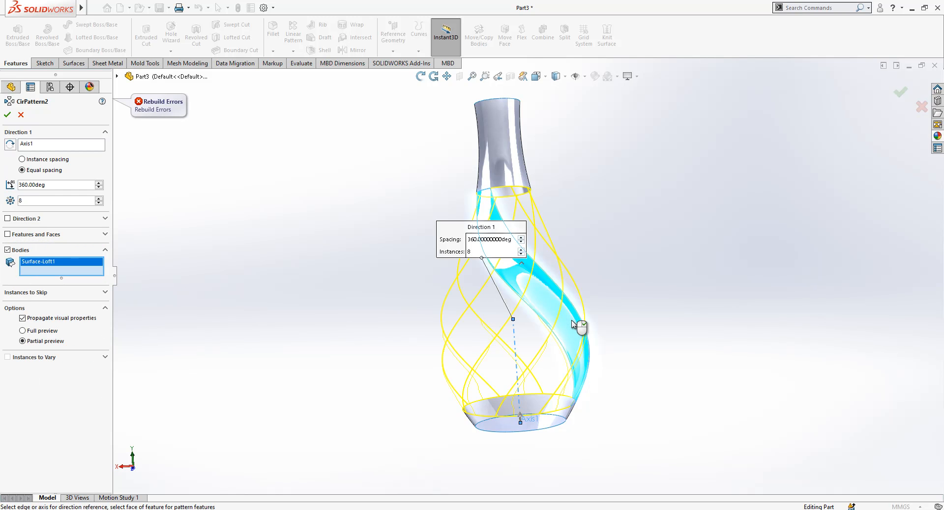
pyautogui.rightClick(642, 288)
pyautogui.moveTo(615, 303); pyautogui.dragTo(635, 315, button='middle')
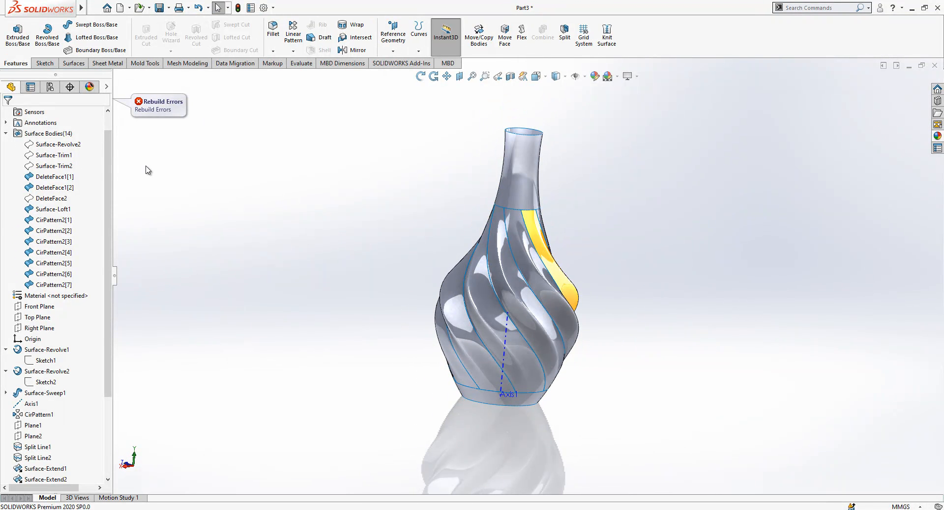
# - Delete the hidden Surface-Revolve2, Surface-Trim1, Surface-Trim2 and DeleteFace2 bodies and collapse the surface bodies folder
pyautogui.click(54, 144)
pyautogui.keyDown('ctrl'); pyautogui.click(52, 154); pyautogui.keyUp('ctrl')
pyautogui.keyDown('ctrl'); pyautogui.click(55, 165); pyautogui.keyUp('ctrl')
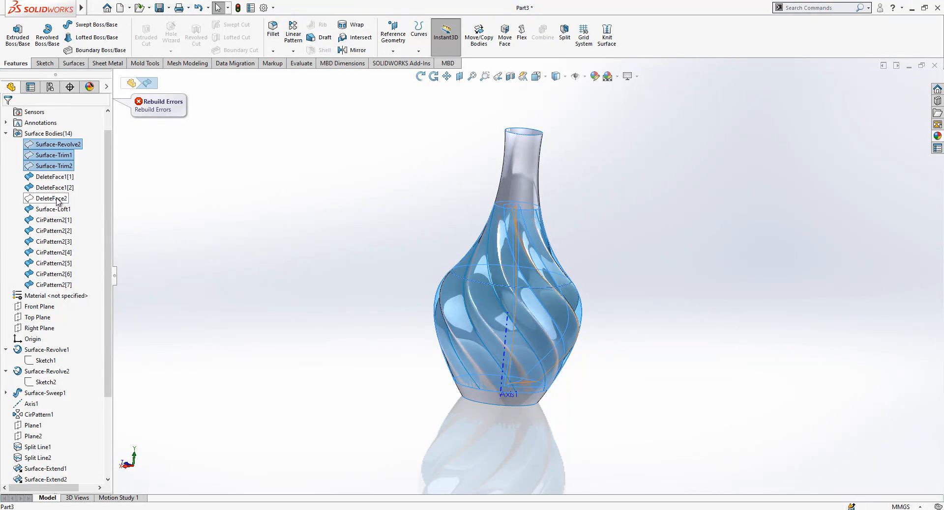
pyautogui.rightClick(58, 200)
pyautogui.click(88, 252)
pyautogui.click(8, 115)
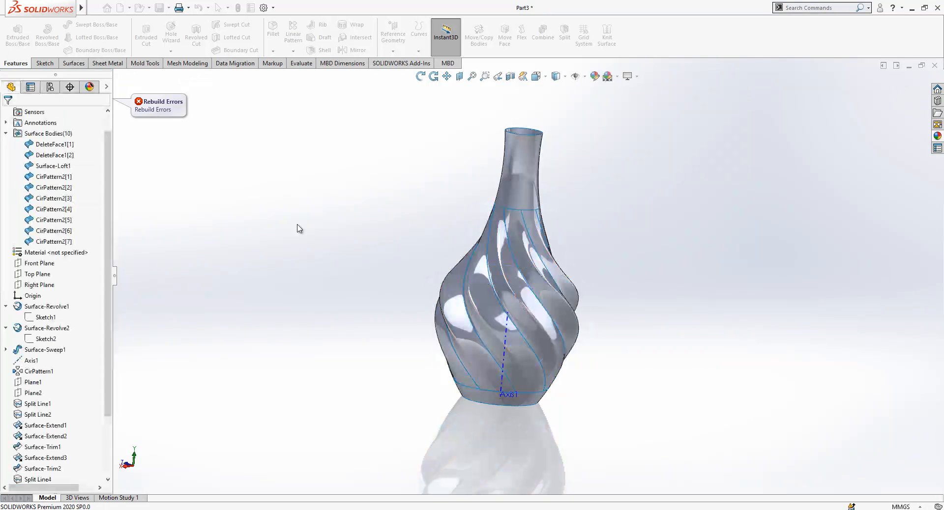
pyautogui.click(6, 134)
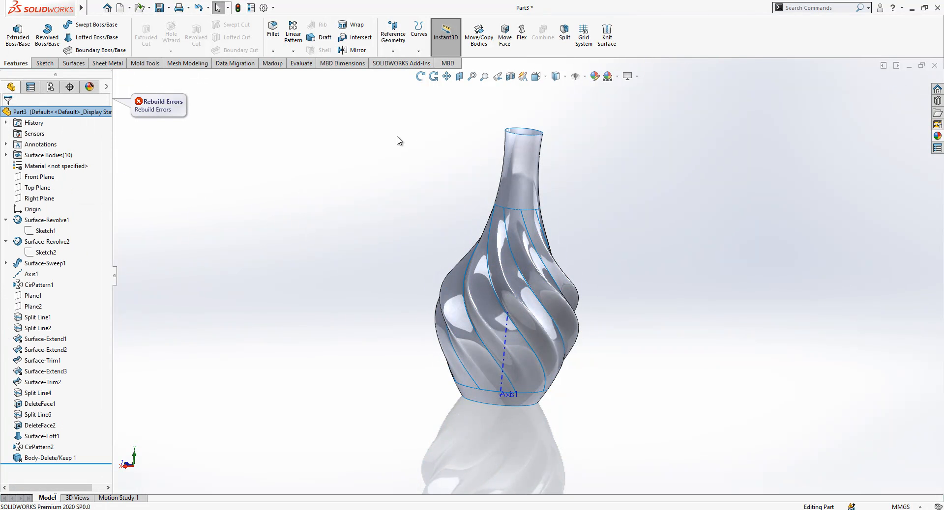
# - Start a sketch on the Front Plane and draw a three-point arc of about 6 mm radius dipping below the base's outer bottom corner
pyautogui.click(537, 76)
pyautogui.click(458, 317)
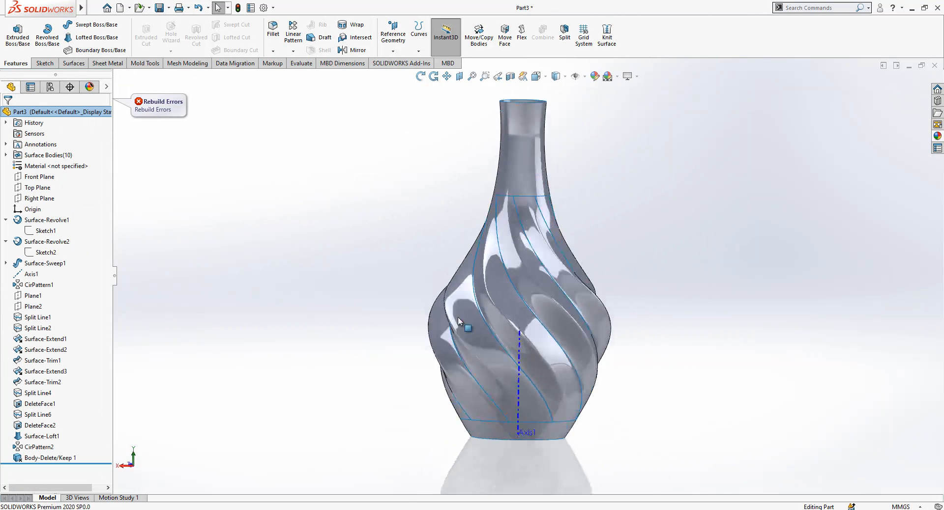
pyautogui.click(34, 182)
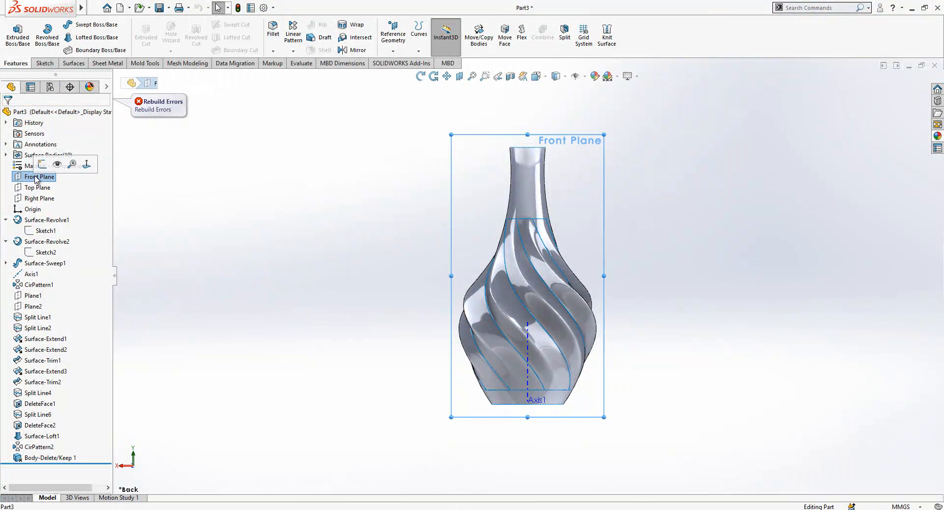
pyautogui.click(39, 164)
pyautogui.click(84, 39)
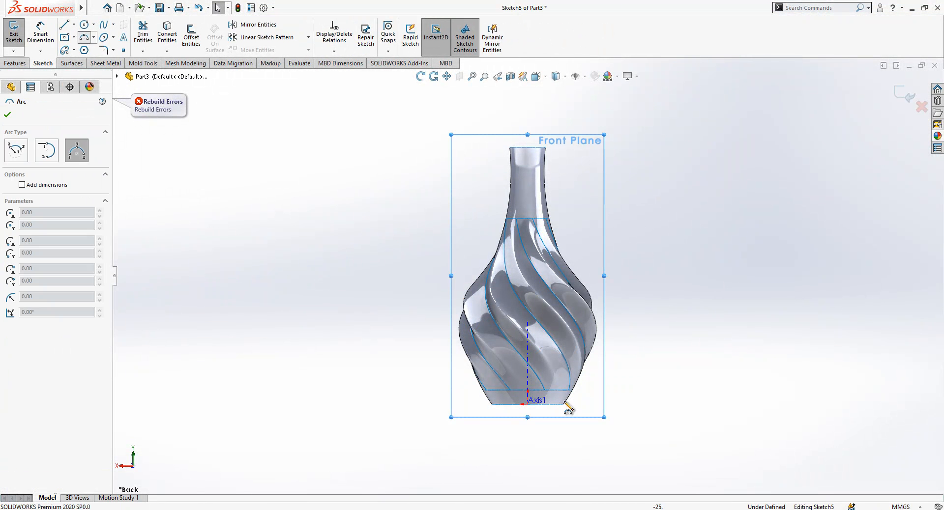
pyautogui.scroll(-8, 480, 392)
pyautogui.click(453, 370)
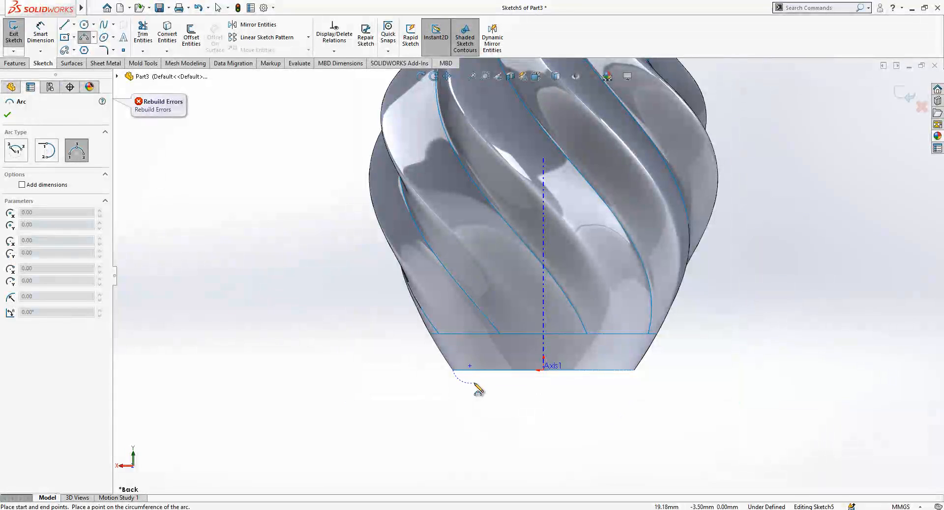
pyautogui.click(466, 385)
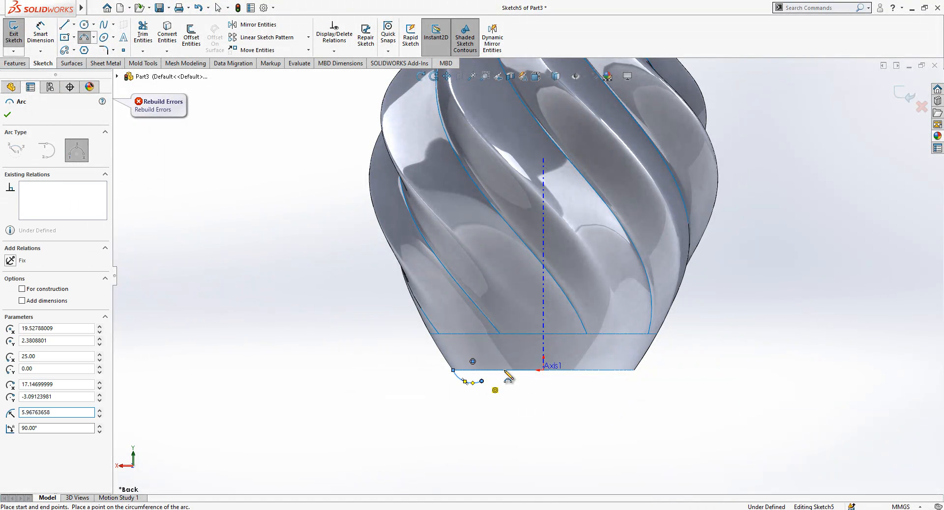
pyautogui.click(482, 381)
# - Draw a second arc of about 19 mm radius from the first arc's inner end to the axis and make both arcs tangent
pyautogui.scroll(-3, 510, 387)
pyautogui.click(568, 329)
pyautogui.click(528, 339)
pyautogui.press('Escape')
pyautogui.click(445, 381)
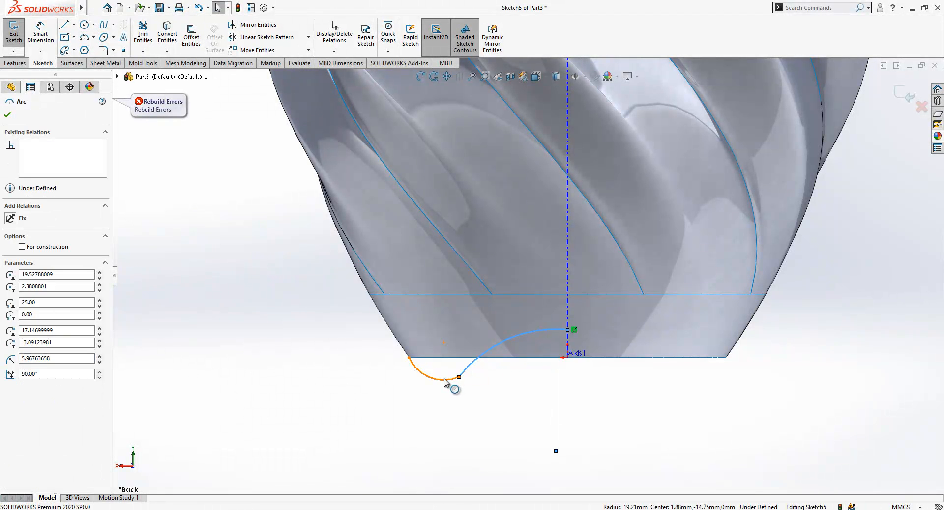
pyautogui.keyDown('ctrl'); pyautogui.click(446, 383); pyautogui.keyUp('ctrl')
pyautogui.click(34, 285)
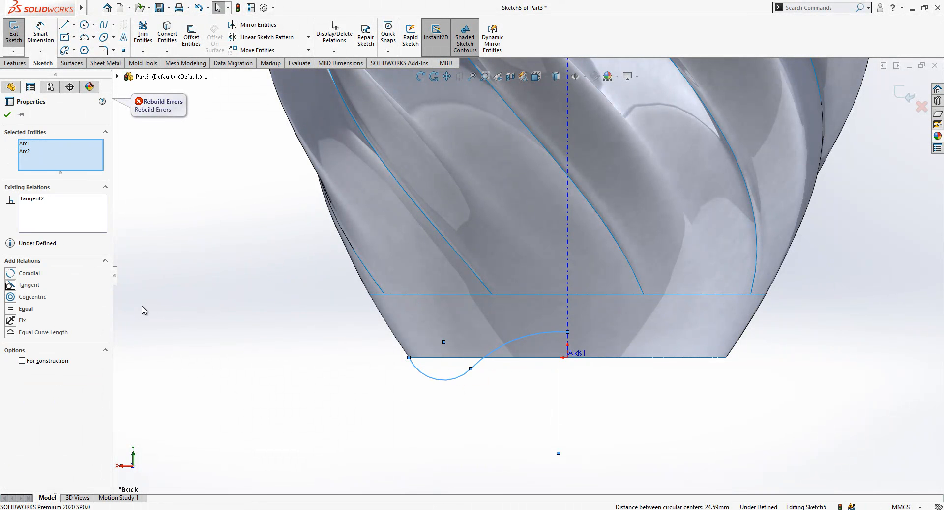
pyautogui.click(410, 388)
# - Make the outer arc tangent to the base's sloping silhouette edge
pyautogui.click(421, 378)
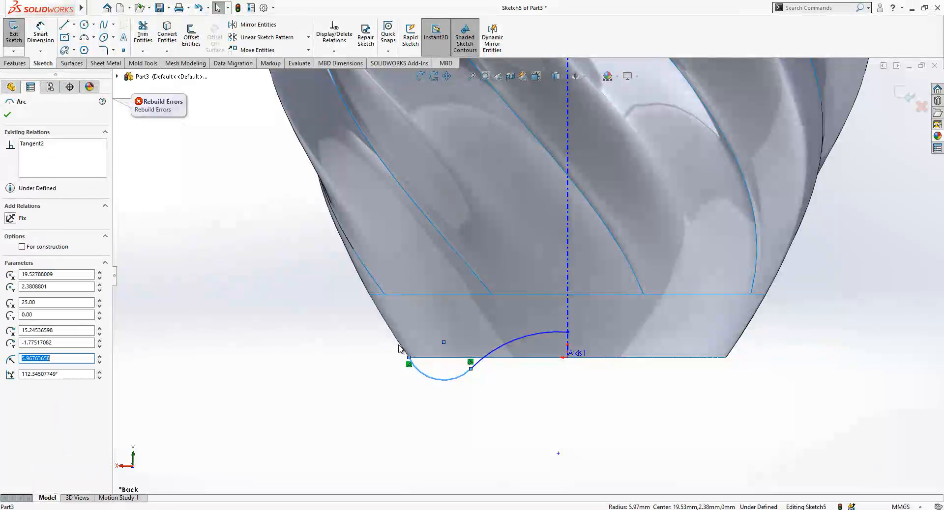
pyautogui.keyDown('ctrl'); pyautogui.click(397, 343); pyautogui.keyUp('ctrl')
pyautogui.press('Escape')
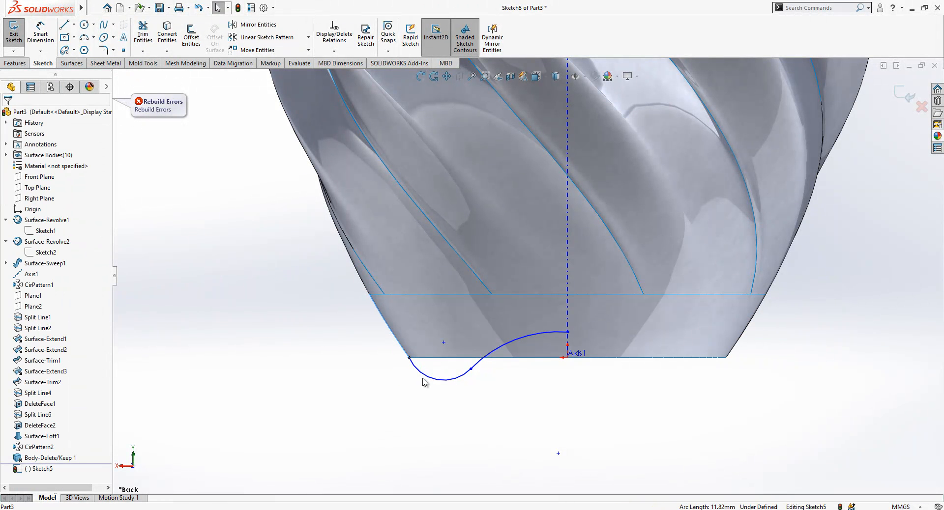
pyautogui.click(425, 379)
pyautogui.keyDown('ctrl'); pyautogui.click(396, 337); pyautogui.keyUp('ctrl')
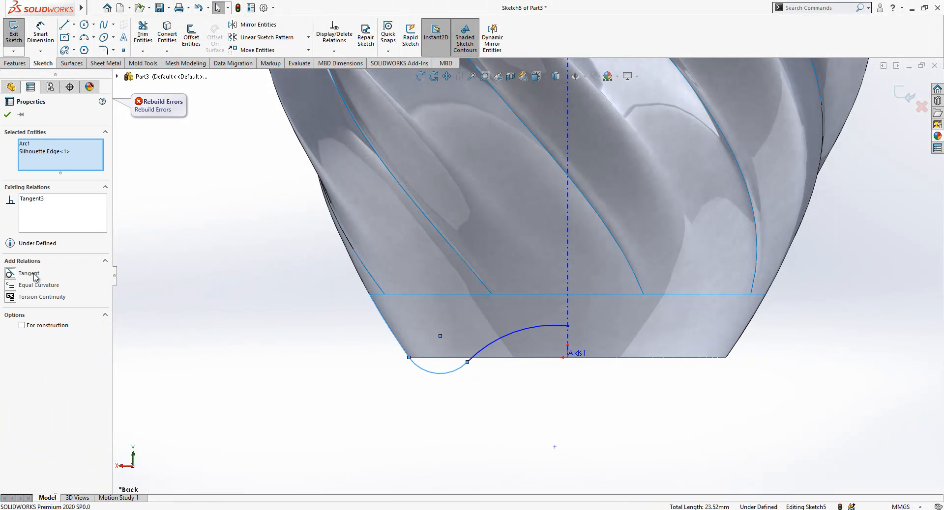
pyautogui.click(35, 276)
pyautogui.click(535, 383)
# - Draw a horizontal construction line from the inner arc's end at the axis and make the arc tangent to it
pyautogui.press('l')
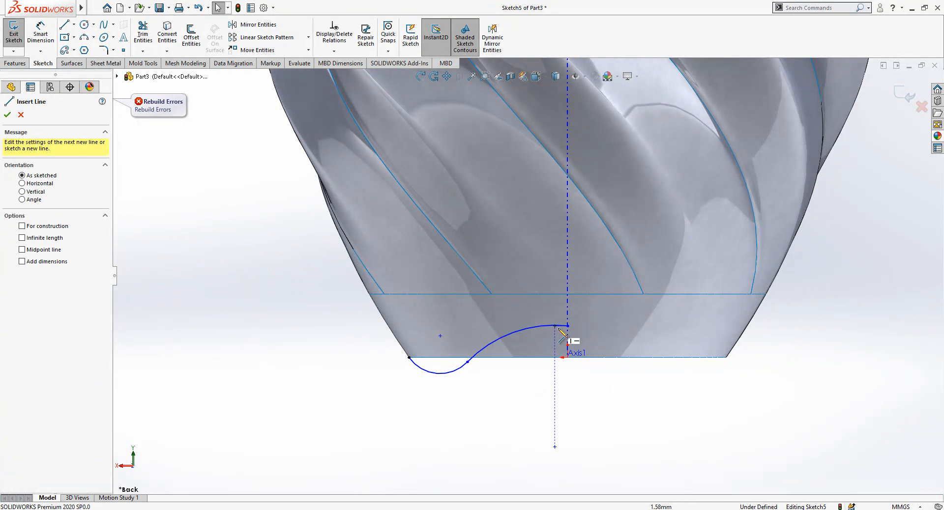
pyautogui.click(568, 325)
pyautogui.click(632, 325)
pyautogui.press('Escape')
pyautogui.click(611, 326)
pyautogui.press('Escape')
pyautogui.click(589, 326)
pyautogui.keyDown('ctrl'); pyautogui.click(551, 326); pyautogui.keyUp('ctrl')
pyautogui.press('Escape')
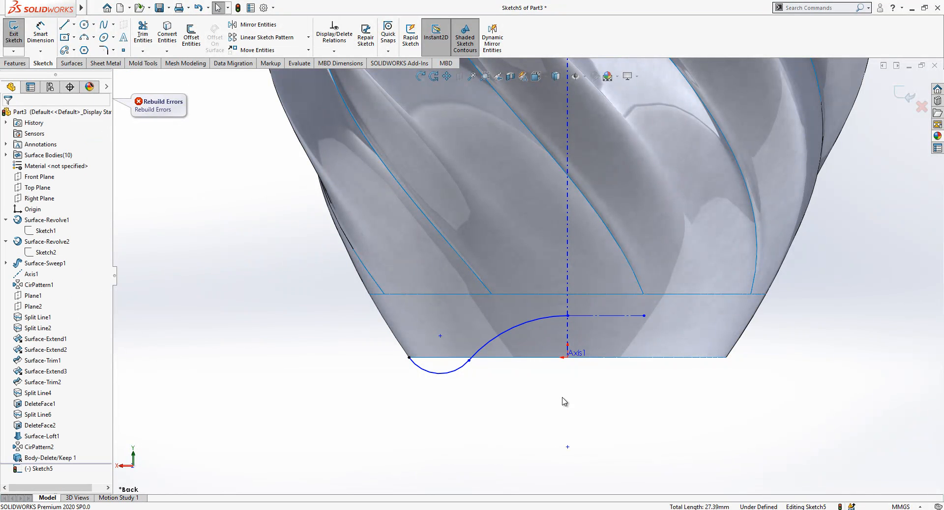
# - Dimension the construction line 5 mm above the base edge, set the outer arc's radius to 8 mm, and exit the sketch
pyautogui.press('d')
pyautogui.click(598, 318)
pyautogui.click(596, 327)
pyautogui.press('Return')
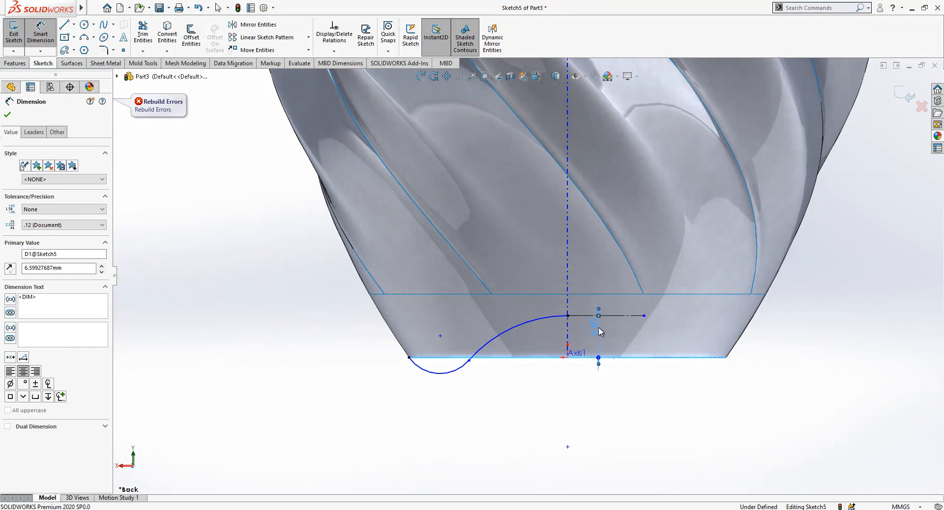
pyautogui.click(432, 376)
pyautogui.click(421, 402)
pyautogui.press('Return')
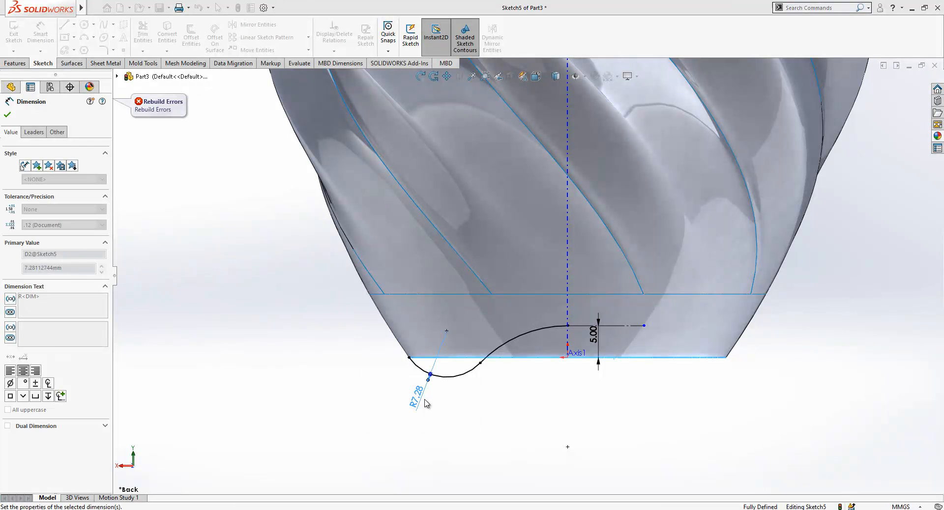
pyautogui.click(906, 95)
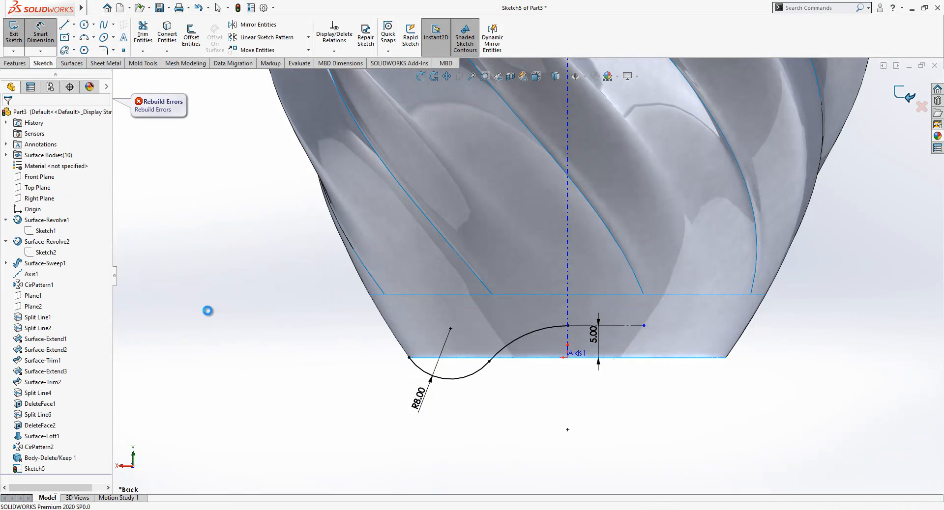
pyautogui.click(72, 63)
pyautogui.click(43, 36)
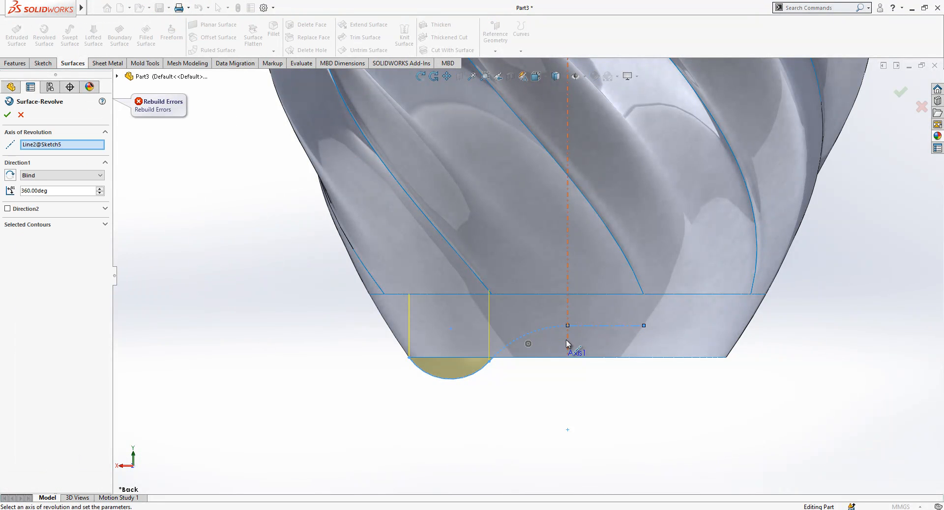
pyautogui.press('Escape')
pyautogui.click(577, 353)
pyautogui.moveTo(590, 351); pyautogui.dragTo(618, 393, button='middle')
pyautogui.press('Escape')
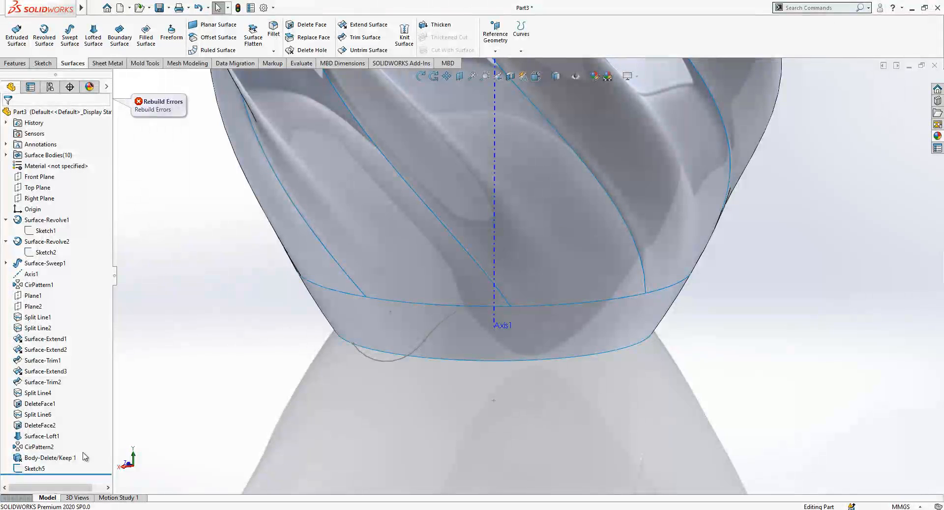
# - Create a revolved surface from the bottom profile, Sketch5, through 360 degrees around Axis1
pyautogui.click(35, 469)
pyautogui.click(44, 35)
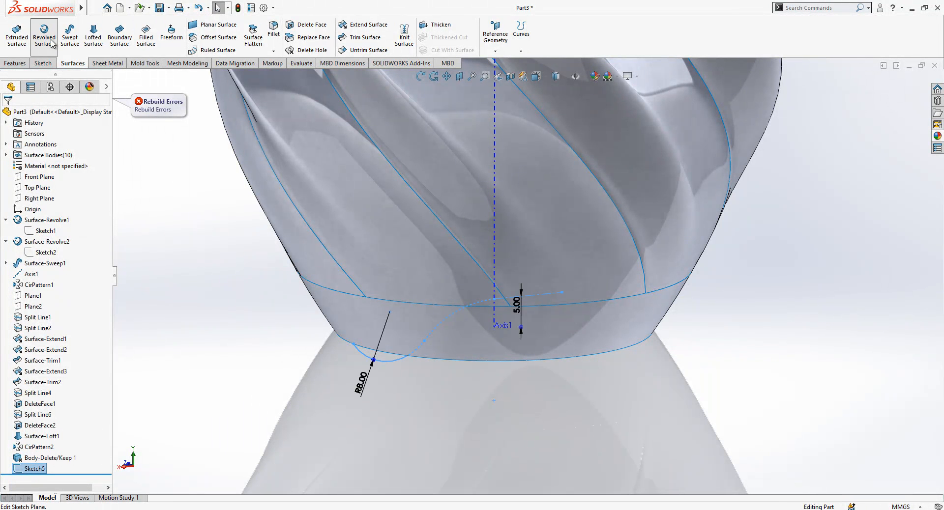
pyautogui.click(493, 243)
pyautogui.rightClick(505, 284)
pyautogui.moveTo(564, 446); pyautogui.dragTo(517, 290, button='middle')
pyautogui.scroll(4, 516, 290)
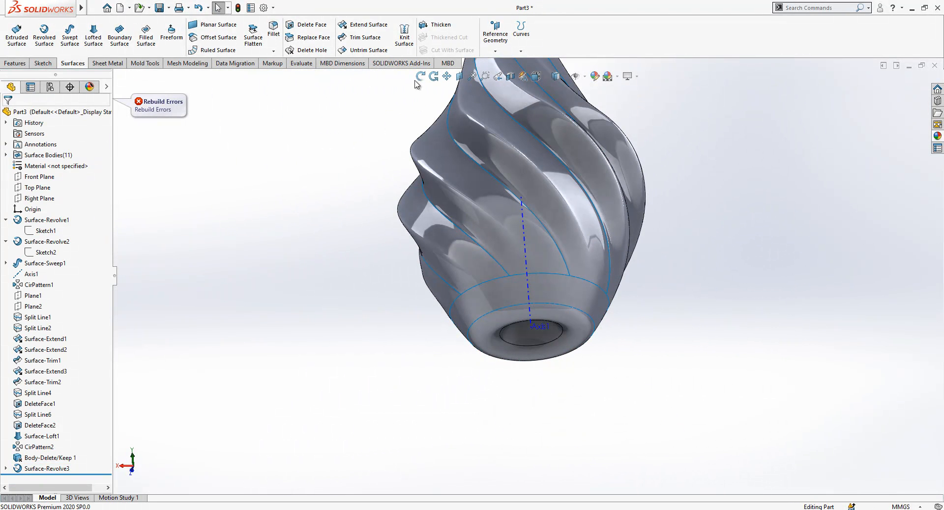
# - Knit all the vase's surface bodies, including the neck, twisted surfaces, base and revolved bottom, without creating a solid or merging entities
pyautogui.click(404, 36)
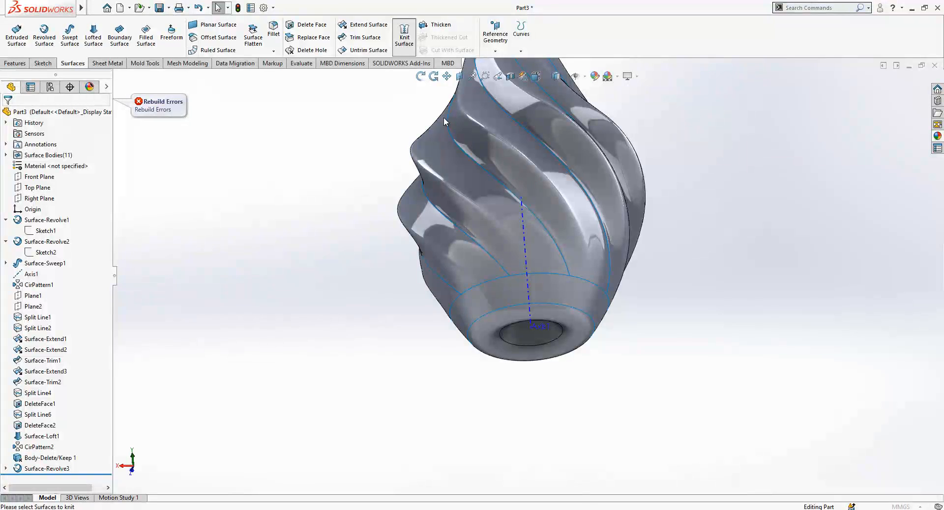
pyautogui.scroll(5, 566, 162)
pyautogui.moveTo(629, 114); pyautogui.dragTo(423, 373)
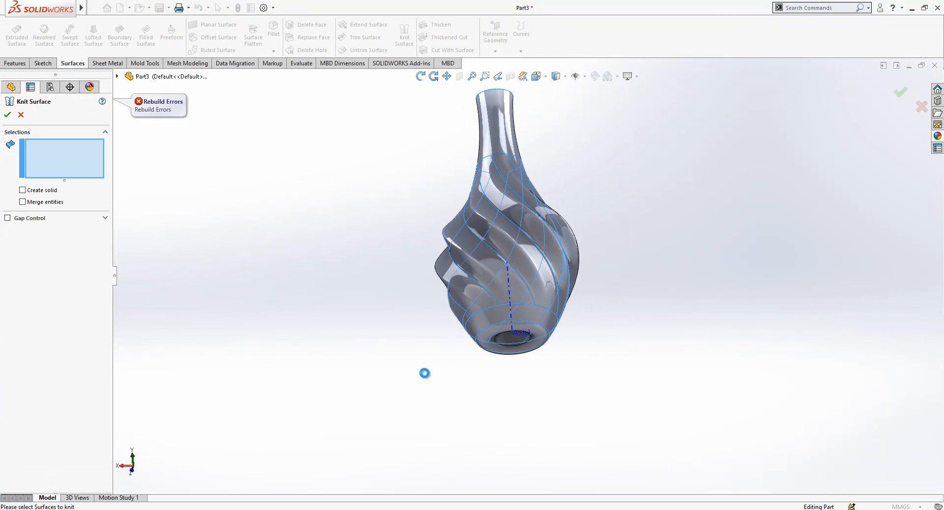
pyautogui.click(484, 154)
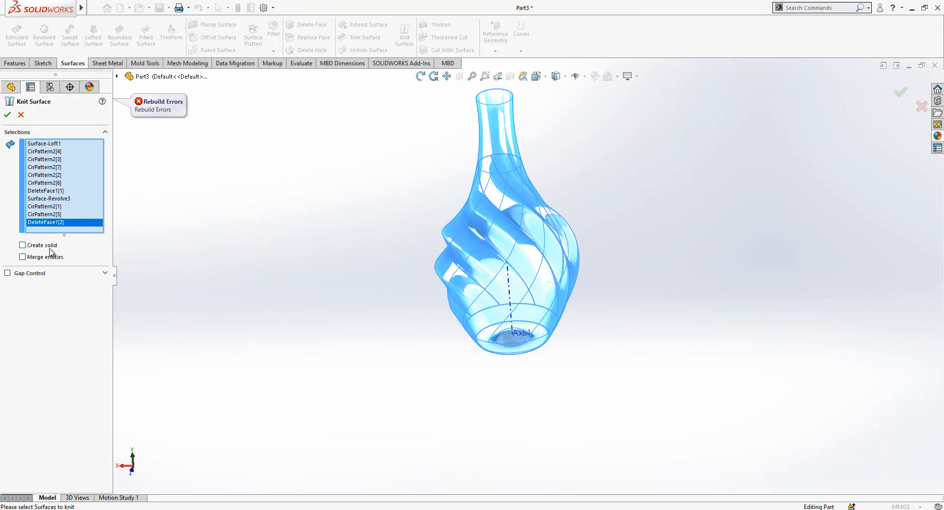
pyautogui.press('Return')
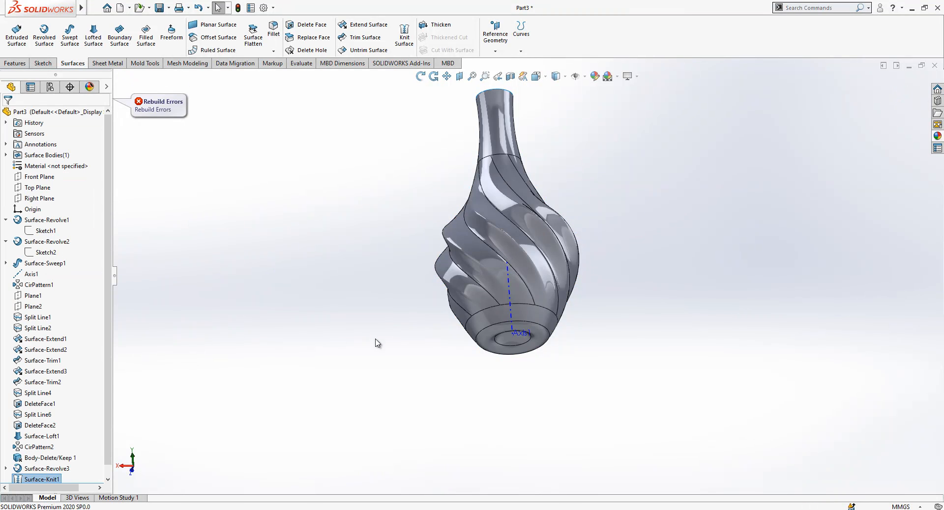
# - Thicken the knitted vase surface by 0.75 mm on both sides
pyautogui.moveTo(506, 250); pyautogui.dragTo(497, 298, button='middle')
pyautogui.click(505, 294)
pyautogui.click(549, 262)
pyautogui.click(536, 76)
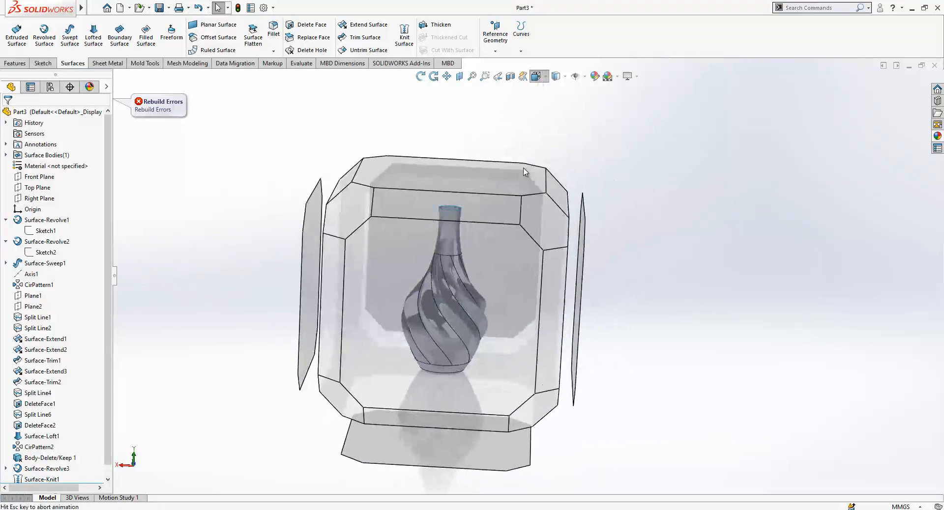
pyautogui.click(507, 157)
pyautogui.click(506, 157)
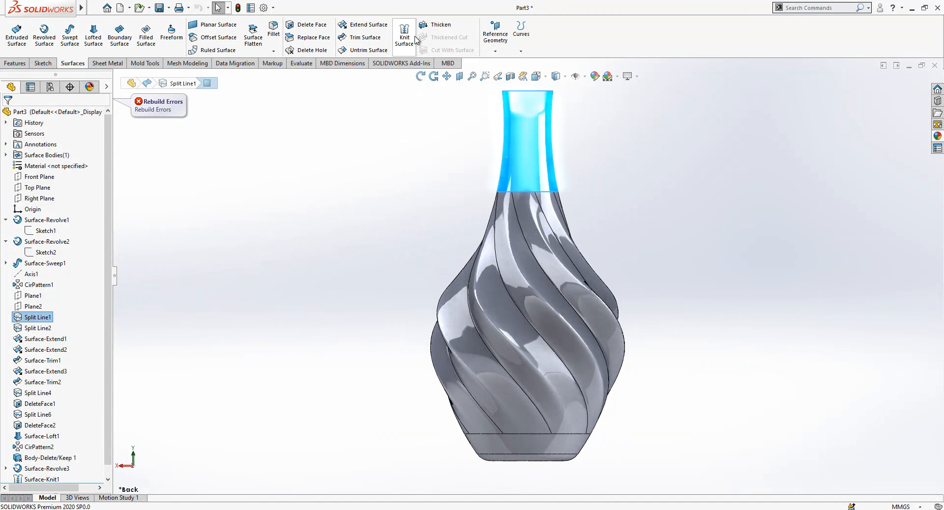
pyautogui.click(440, 25)
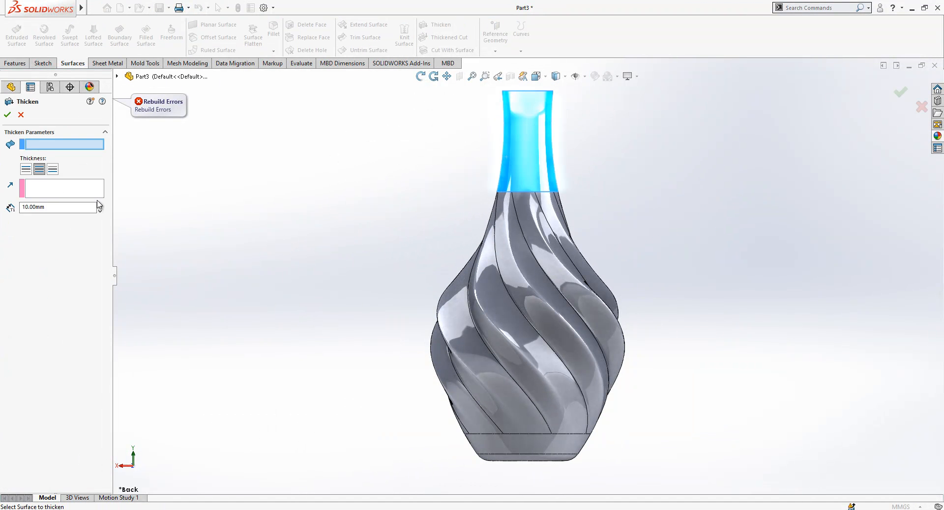
pyautogui.click(62, 208)
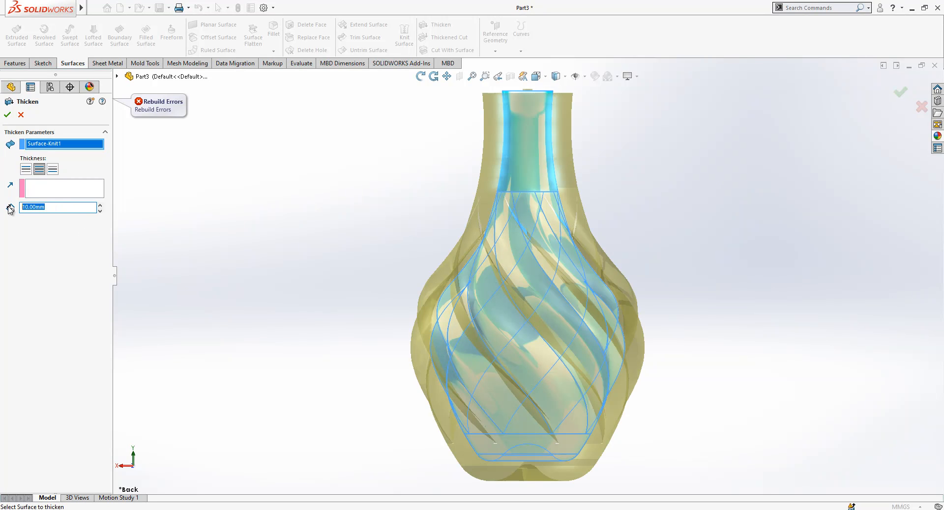
pyautogui.press('Return')
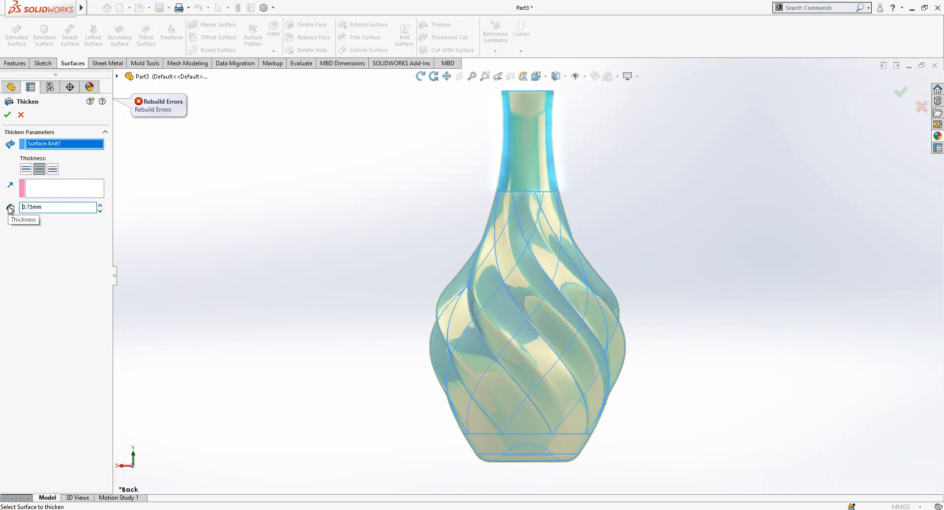
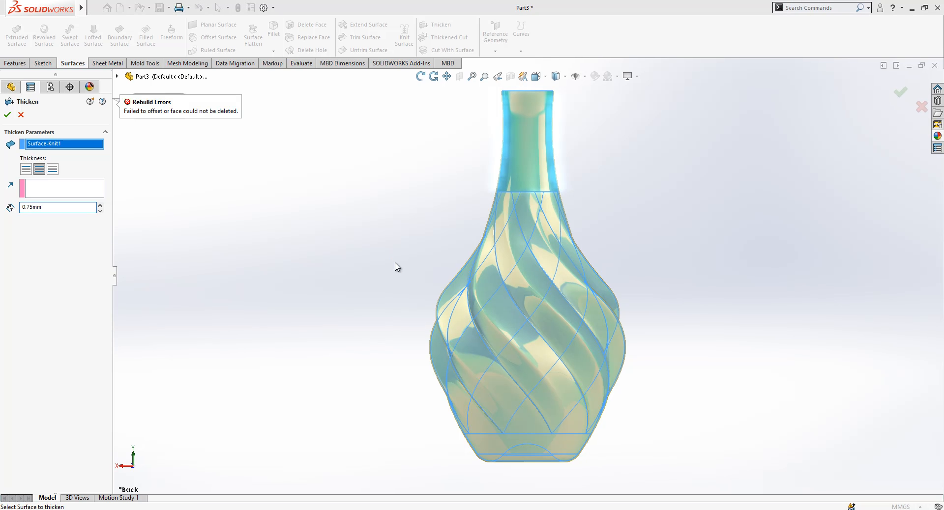
pyautogui.press('Escape')
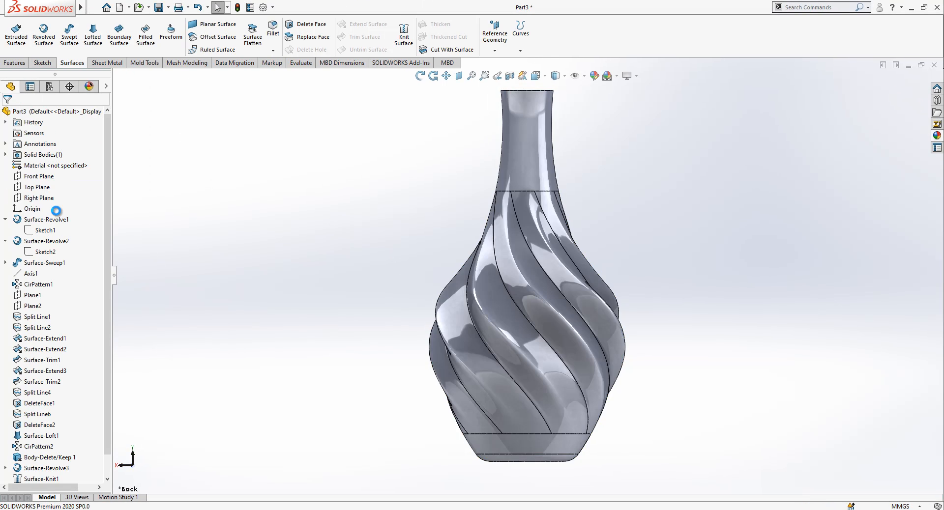
# - Start a sketch on the Front Plane in the back view and display the model with hidden lines visible
pyautogui.scroll(-2, 514, 150)
pyautogui.scroll(-2, 547, 156)
pyautogui.moveTo(549, 162); pyautogui.dragTo(558, 240, button='middle')
pyautogui.scroll(5, 553, 220)
pyautogui.click(542, 77)
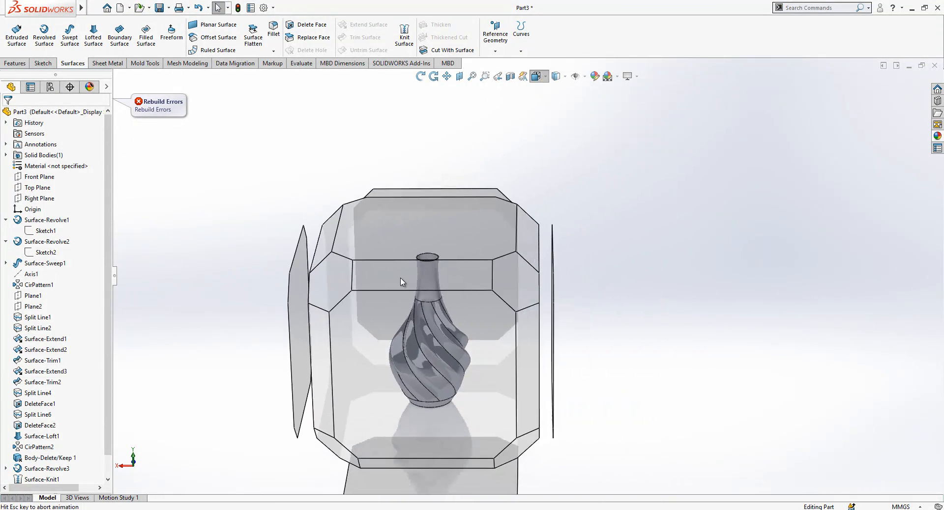
pyautogui.click(387, 288)
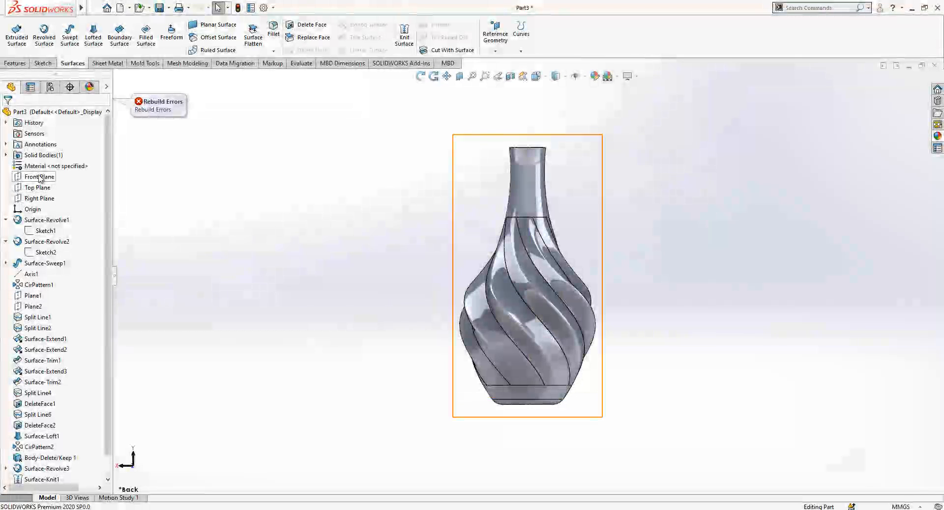
pyautogui.click(40, 176)
pyautogui.click(52, 159)
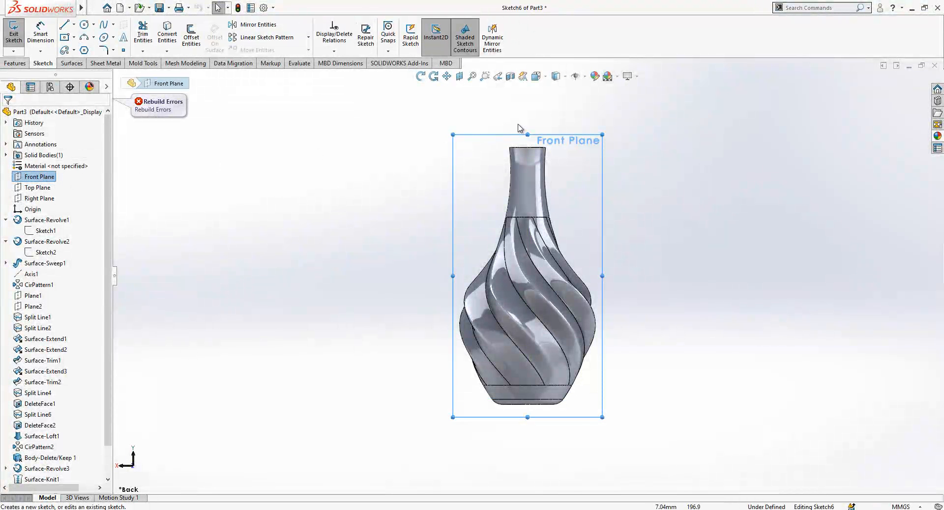
pyautogui.scroll(-3, 543, 154)
pyautogui.click(539, 76)
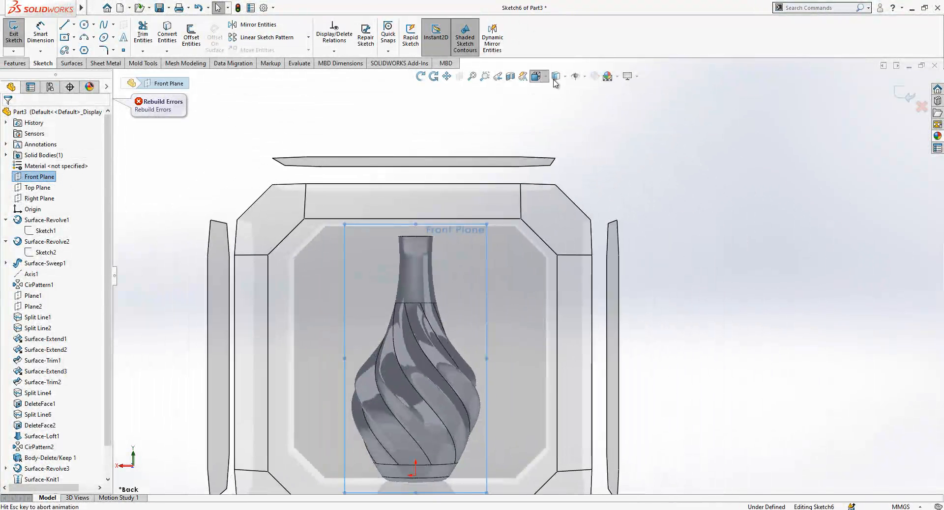
pyautogui.click(556, 76)
pyautogui.click(557, 131)
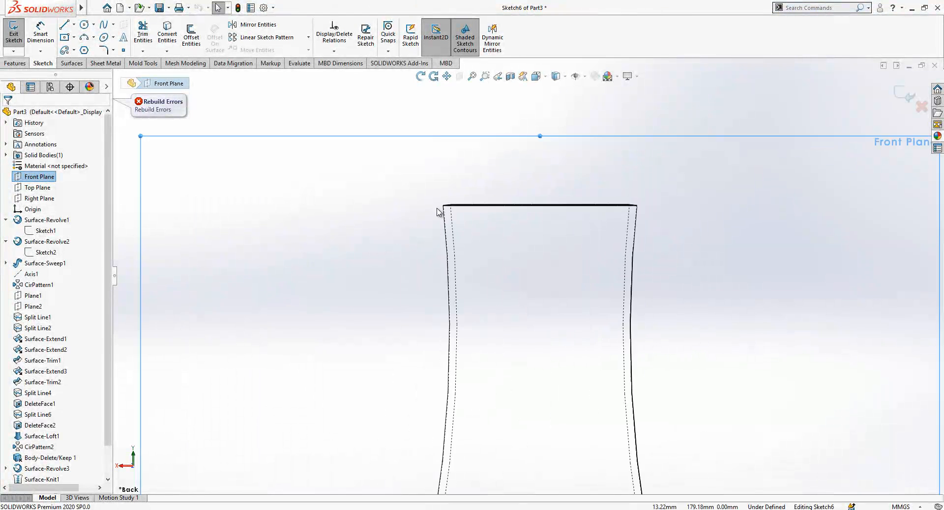
# - Sketch two connected three-point arcs, about 1.78 mm and 2.81 mm in radius, from the neck's inner top corner to its outer wall
pyautogui.click(84, 38)
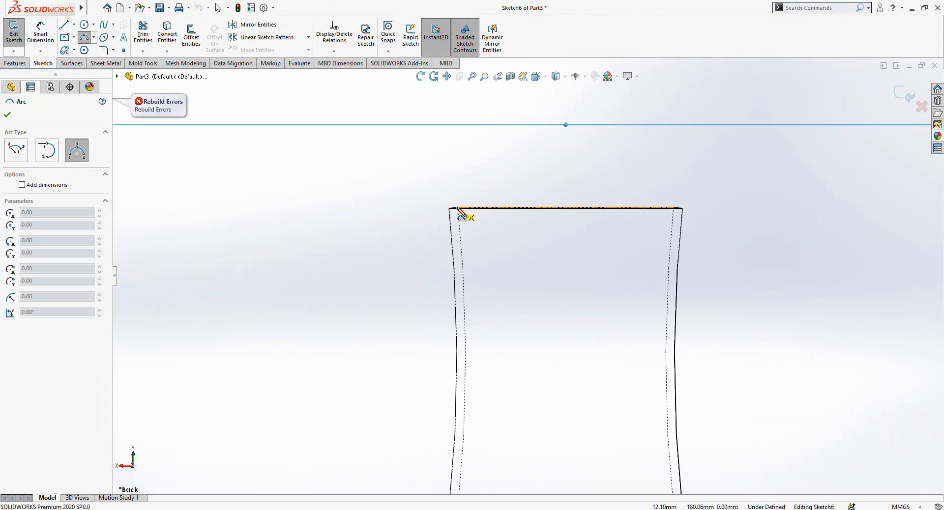
pyautogui.click(457, 208)
pyautogui.click(445, 207)
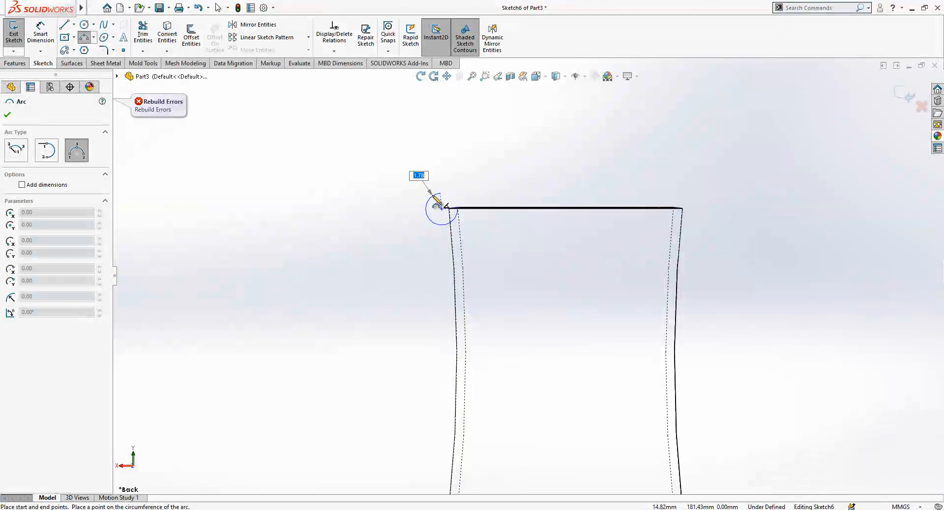
pyautogui.click(450, 196)
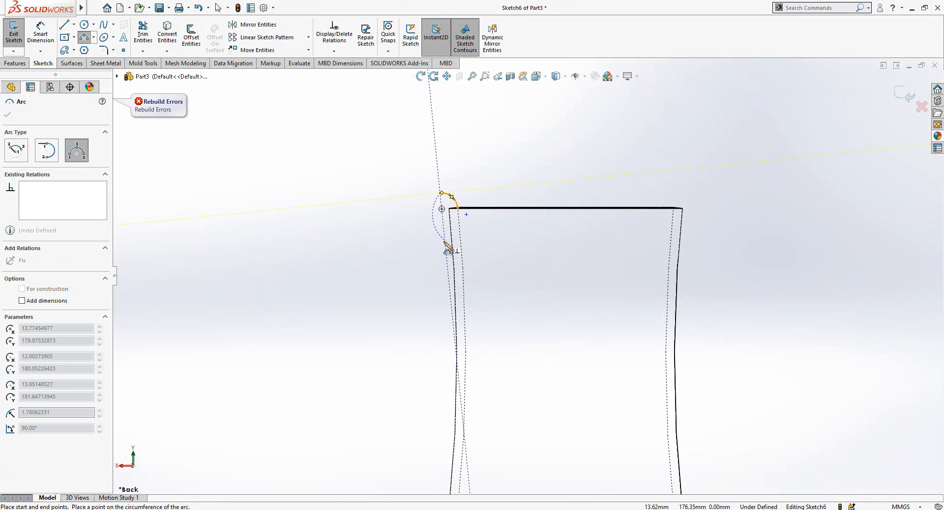
pyautogui.click(452, 243)
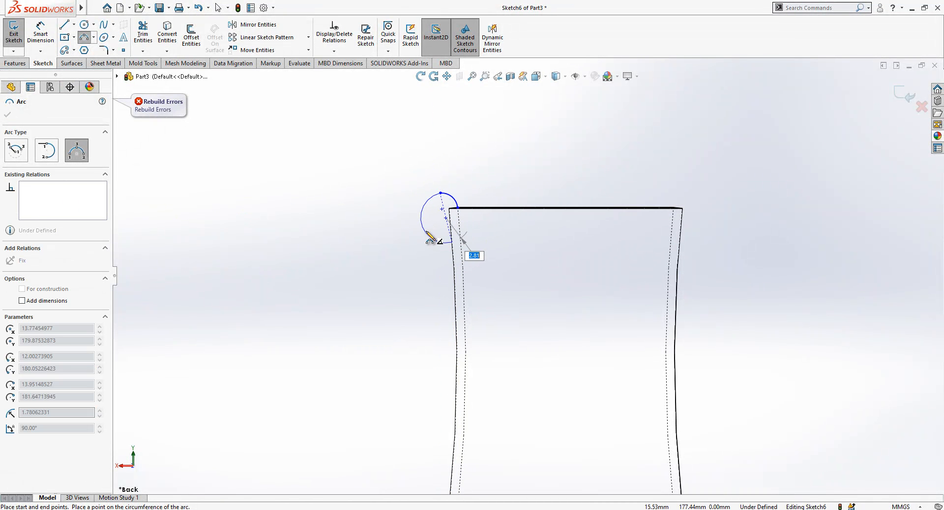
pyautogui.click(430, 238)
pyautogui.press('Escape')
# - Close the lip profile with a straight line from the lower arc's end to the neck's inner top corner
pyautogui.press('l')
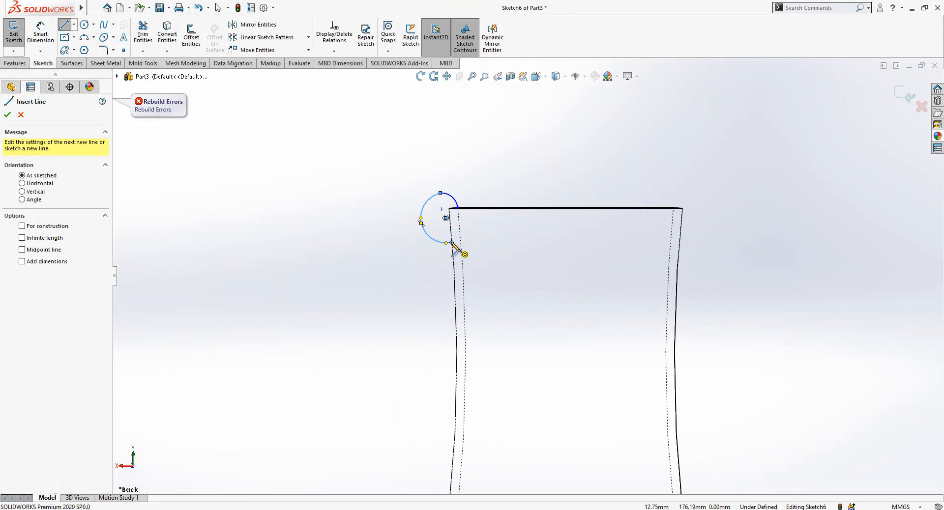
pyautogui.click(451, 243)
pyautogui.scroll(-2, 450, 198)
pyautogui.click(460, 213)
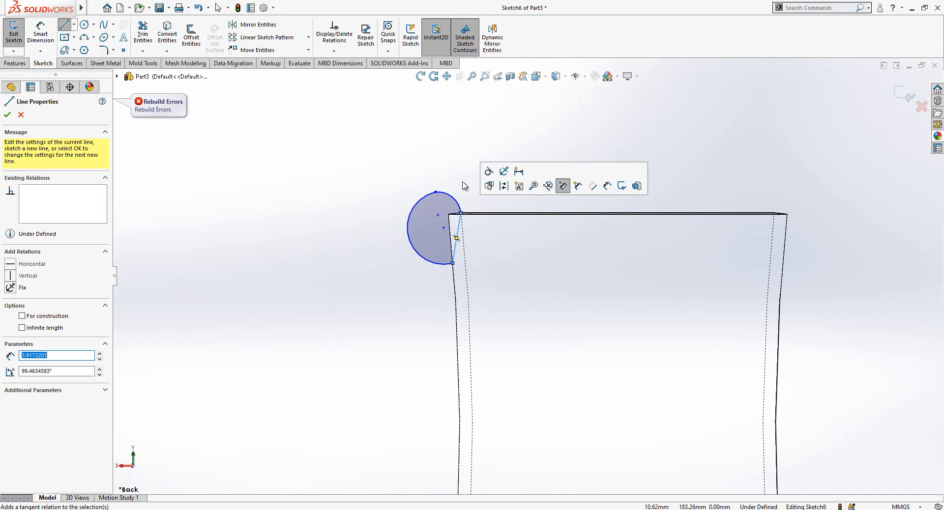
pyautogui.rightClick(375, 142)
pyautogui.click(437, 157)
# - Draw a vertical construction centerline about 11.38 mm long upward from the middle of the neck's rim
pyautogui.scroll(4, 541, 172)
pyautogui.press('l')
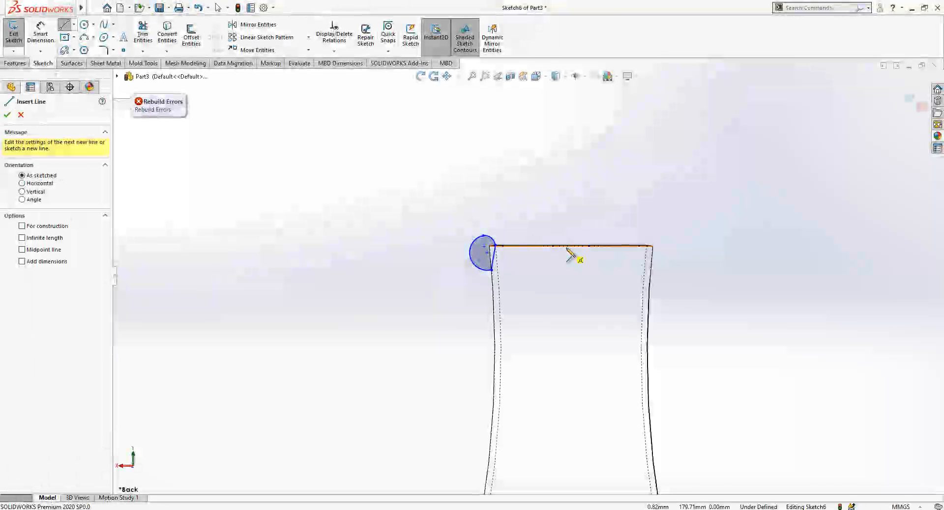
pyautogui.click(571, 246)
pyautogui.click(571, 174)
pyautogui.press('Escape')
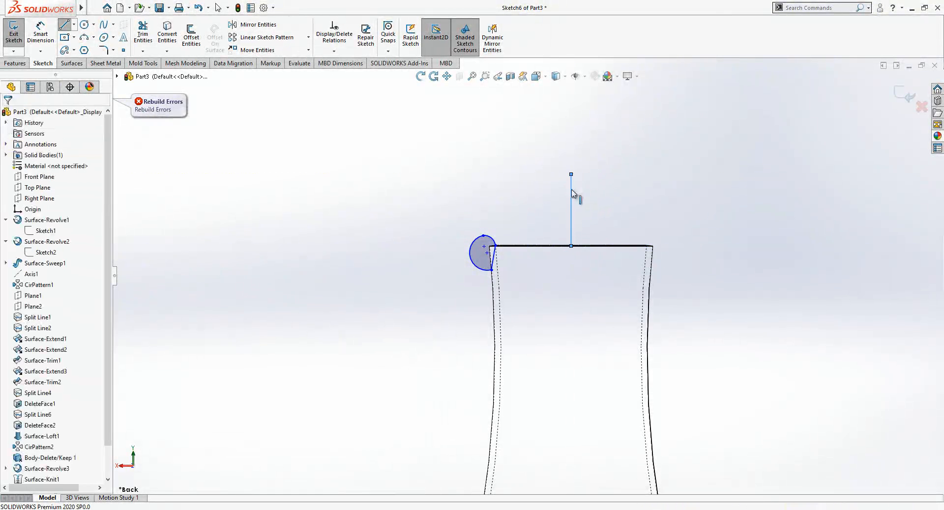
pyautogui.click(571, 191)
pyautogui.click(610, 162)
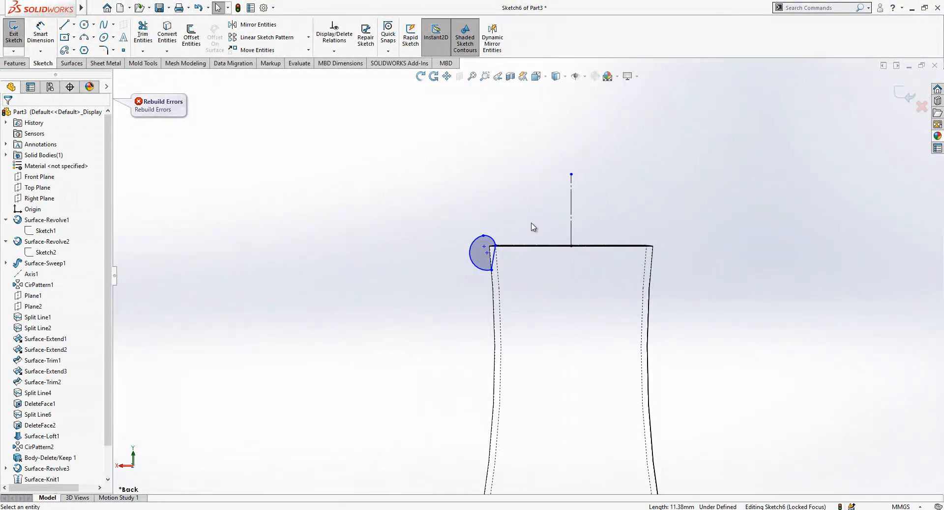
# - Finish the sketch and revolve the lip profile around the centerline as a solid boss
pyautogui.scroll(-4, 520, 266)
pyautogui.scroll(1, 504, 197)
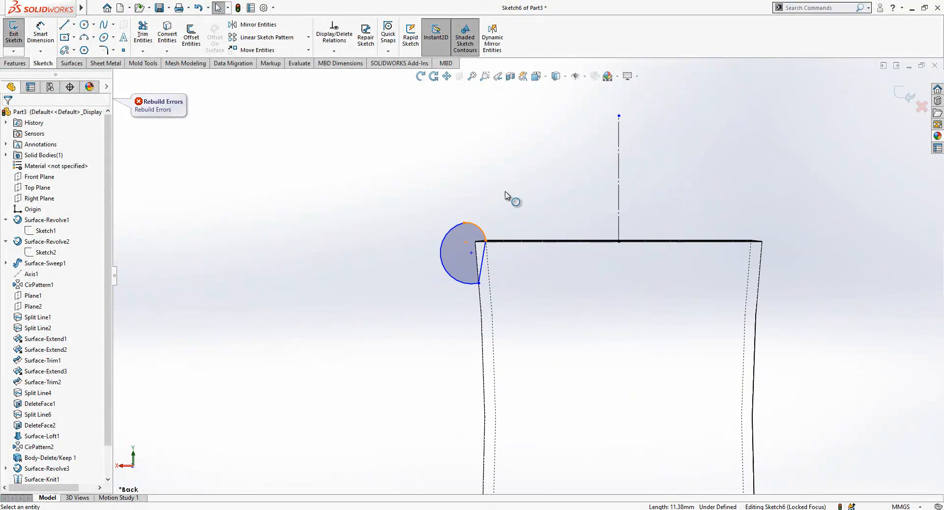
pyautogui.click(903, 94)
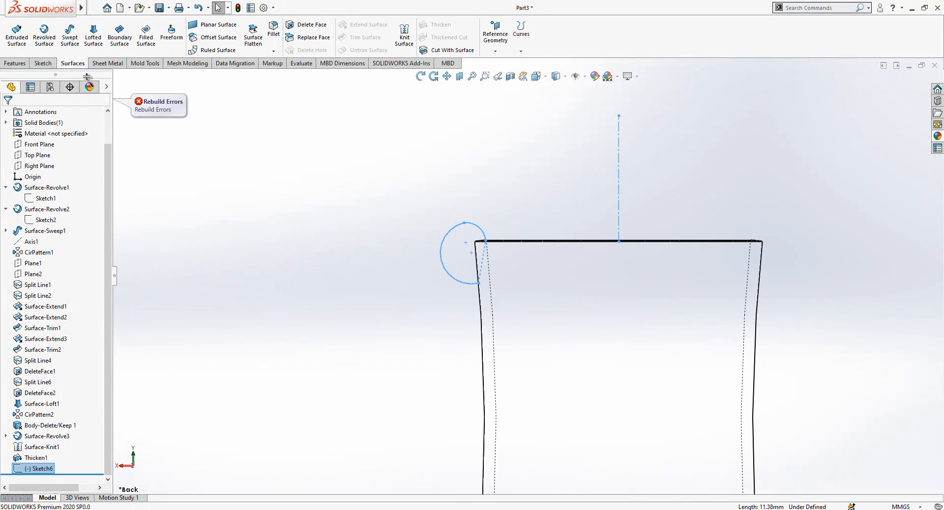
pyautogui.click(15, 63)
pyautogui.click(47, 34)
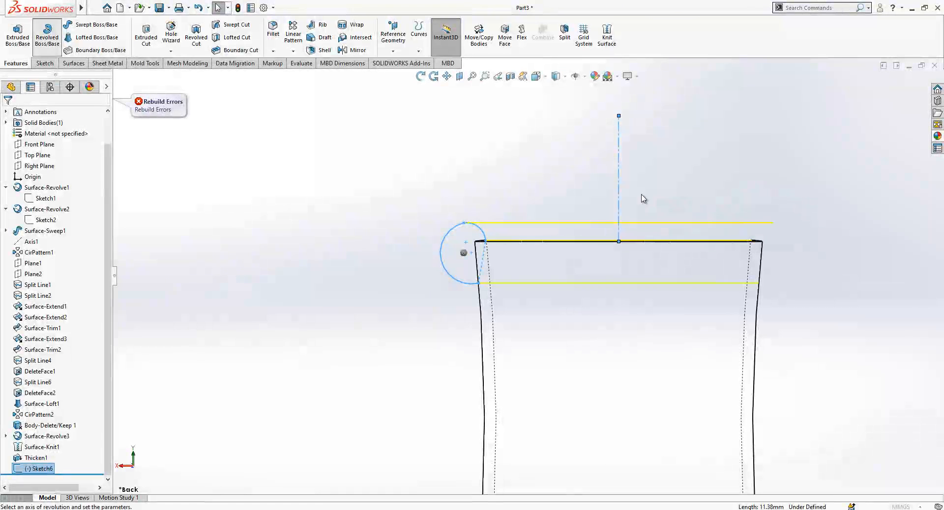
pyautogui.rightClick(620, 192)
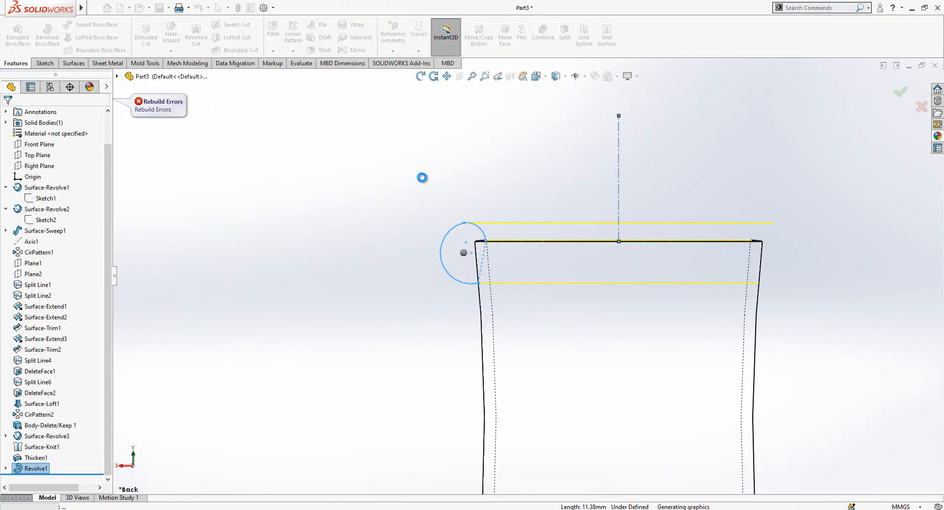
# - Fillet the edge where the underside of the lip meets the neck with a 10 mm radius
pyautogui.moveTo(485, 295); pyautogui.dragTo(549, 283, button='middle')
pyautogui.click(550, 283)
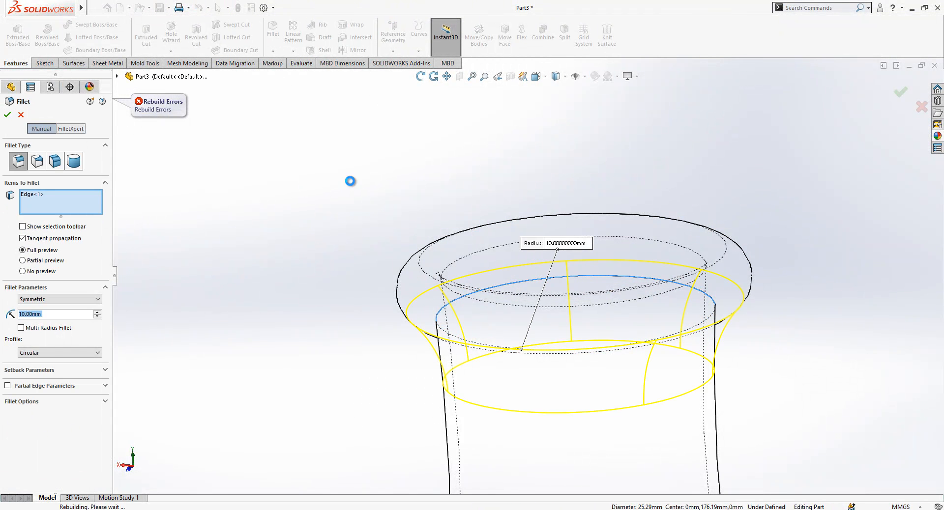
pyautogui.scroll(5, 537, 246)
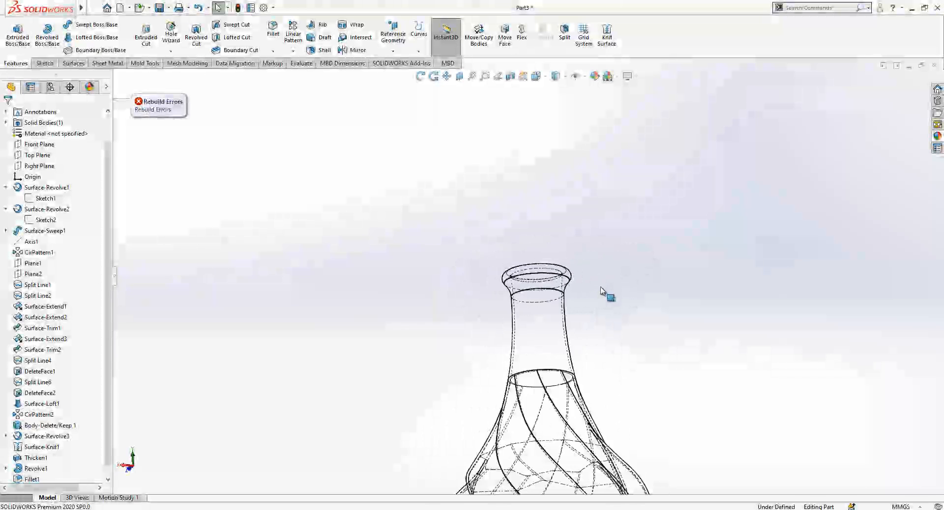
# - Display the vase shaded without edges and inspect the finished shape from the side
pyautogui.scroll(2, 583, 386)
pyautogui.scroll(-2, 603, 422)
pyautogui.scroll(2, 558, 407)
pyautogui.scroll(-2, 555, 405)
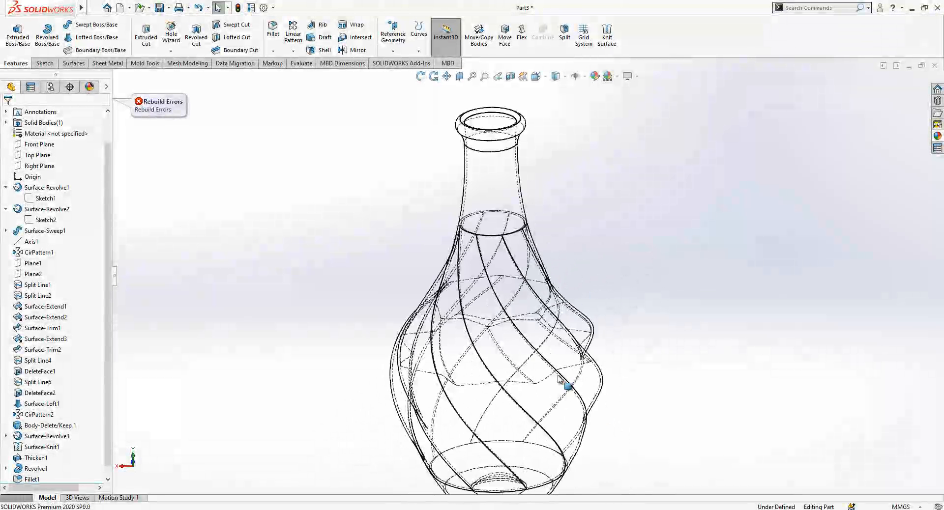
pyautogui.scroll(1, 567, 378)
pyautogui.click(558, 106)
pyautogui.moveTo(529, 325)
pyautogui.mouseDown(button='middle')
pyautogui.moveTo(547, 274)
pyautogui.moveTo(536, 317)
pyautogui.moveTo(663, 213)
pyautogui.moveTo(603, 305)
pyautogui.moveTo(600, 453)
pyautogui.moveTo(584, 339)
pyautogui.mouseUp(button='middle')
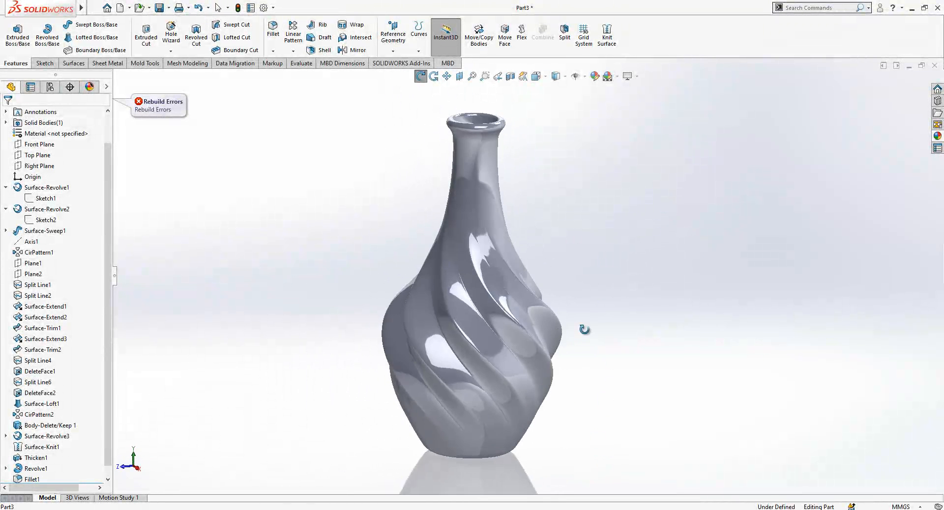
pyautogui.press('Escape')
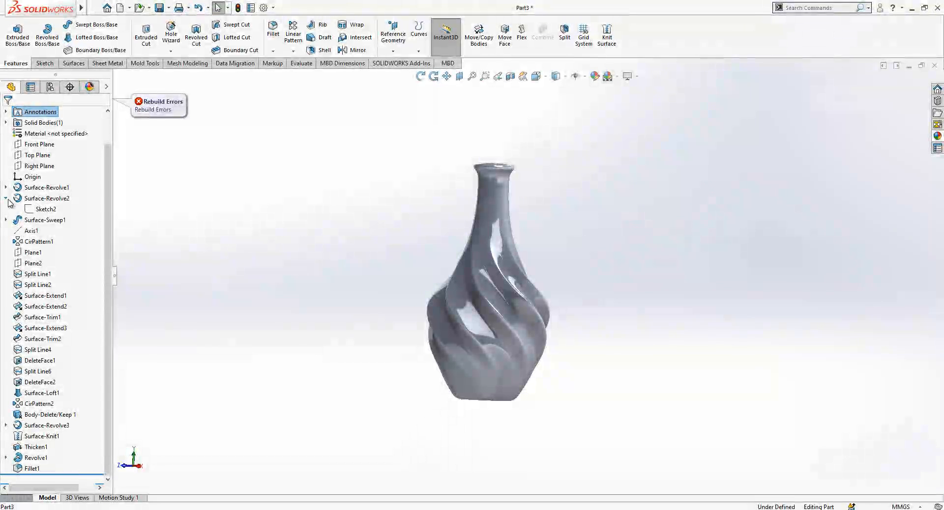
# - Roll the feature history back to just after Surface-Revolve1 and examine its profile, Sketch1, on the model
pyautogui.click(6, 220)
pyautogui.click(6, 220)
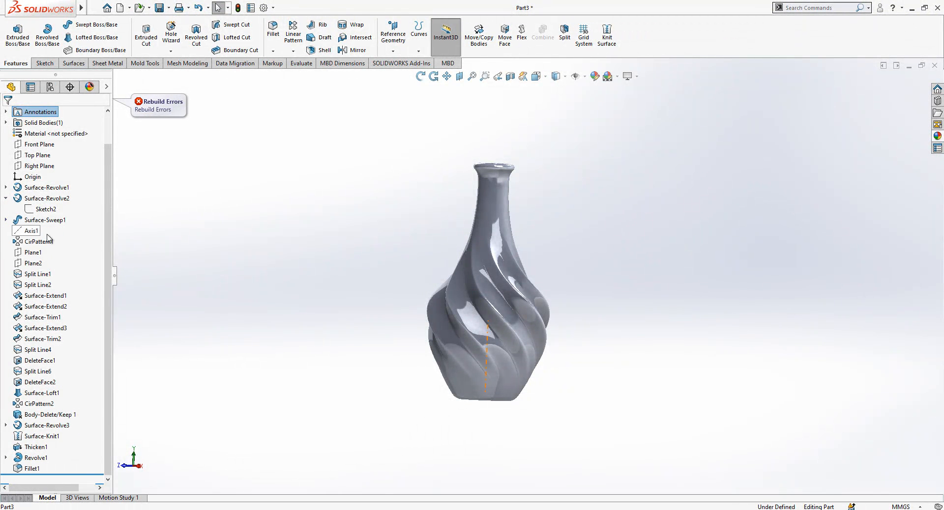
pyautogui.moveTo(90, 473); pyautogui.dragTo(90, 196)
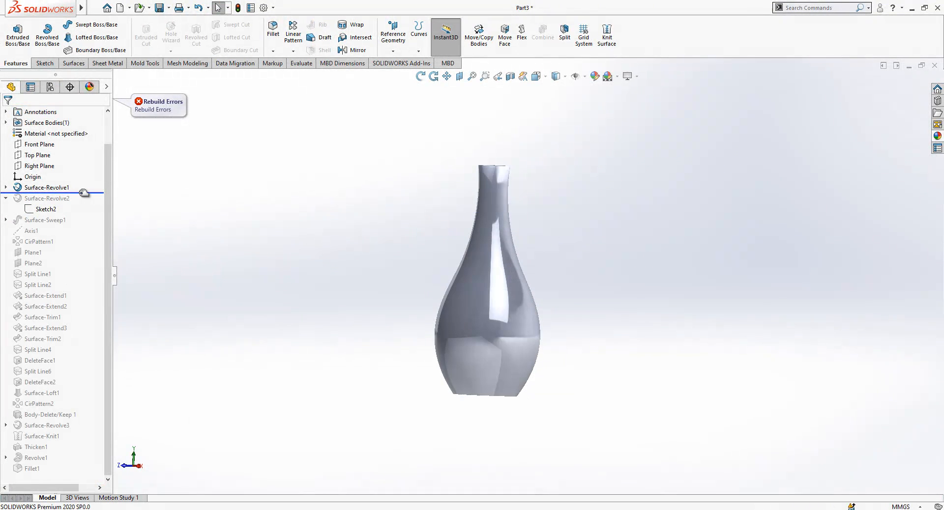
pyautogui.click(6, 188)
pyautogui.click(44, 201)
pyautogui.moveTo(455, 291); pyautogui.dragTo(74, 274, button='middle')
pyautogui.moveTo(492, 301); pyautogui.dragTo(566, 325, button='middle')
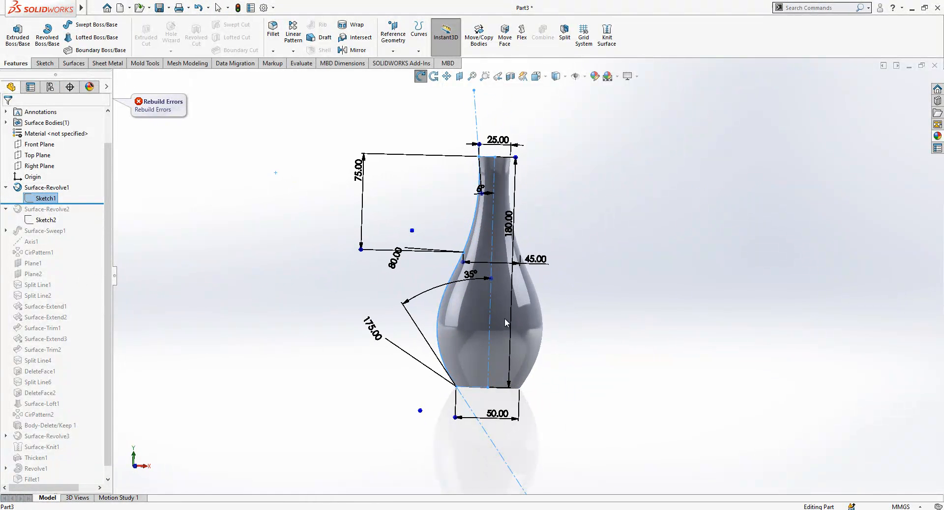
pyautogui.scroll(1, 566, 326)
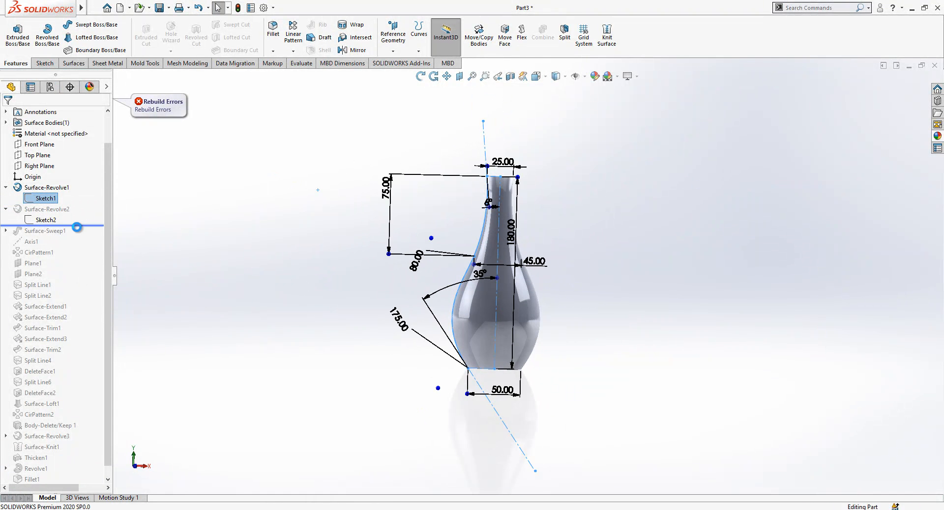
# - Roll the feature history forward through Surface-Revolve2 and Surface-Sweep1, examining each feature on the model
pyautogui.moveTo(77, 227); pyautogui.dragTo(73, 225)
pyautogui.click(53, 211)
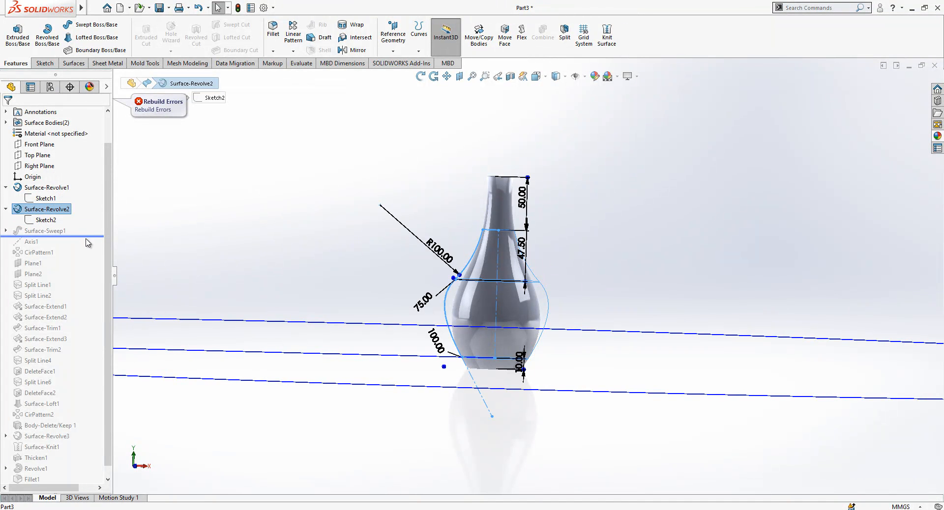
pyautogui.moveTo(87, 241); pyautogui.dragTo(73, 236)
pyautogui.click(46, 230)
pyautogui.moveTo(483, 275); pyautogui.dragTo(346, 289, button='middle')
pyautogui.scroll(-3, 346, 289)
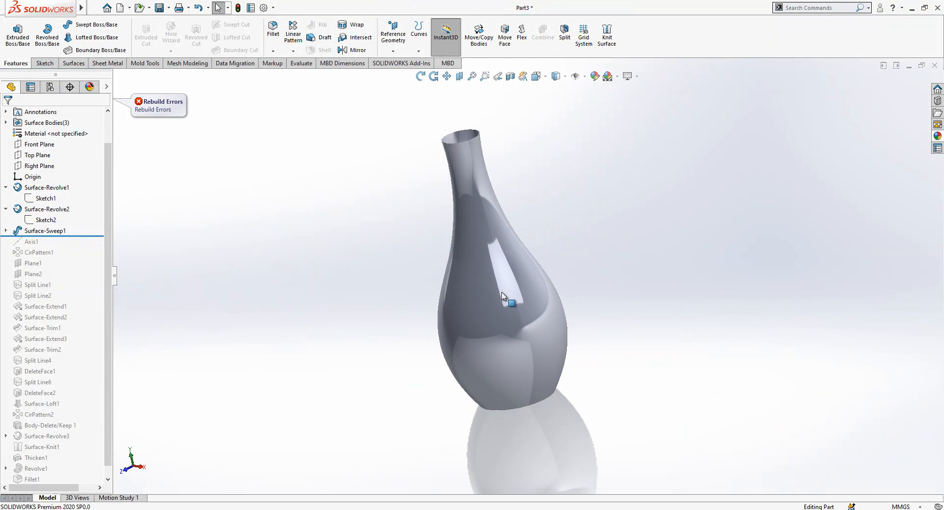
pyautogui.click(31, 233)
pyautogui.scroll(-3, 540, 396)
pyautogui.moveTo(535, 398); pyautogui.dragTo(547, 359, button='middle')
# - Roll forward through CirPattern1 and Plane2, examine the patterned surface, and display the model shaded with edges
pyautogui.scroll(2, 82, 245)
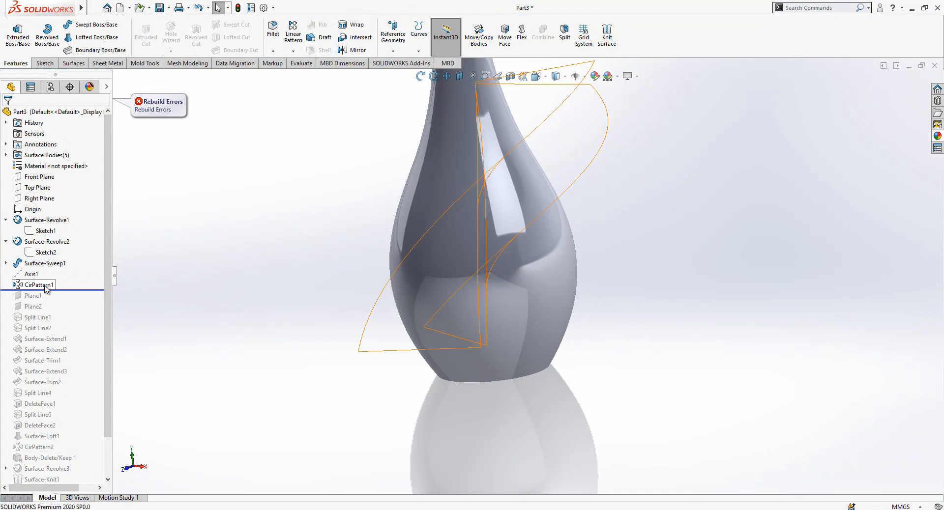
pyautogui.moveTo(262, 287)
pyautogui.mouseDown(button='middle')
pyautogui.moveTo(383, 272)
pyautogui.moveTo(268, 291)
pyautogui.mouseUp(button='middle')
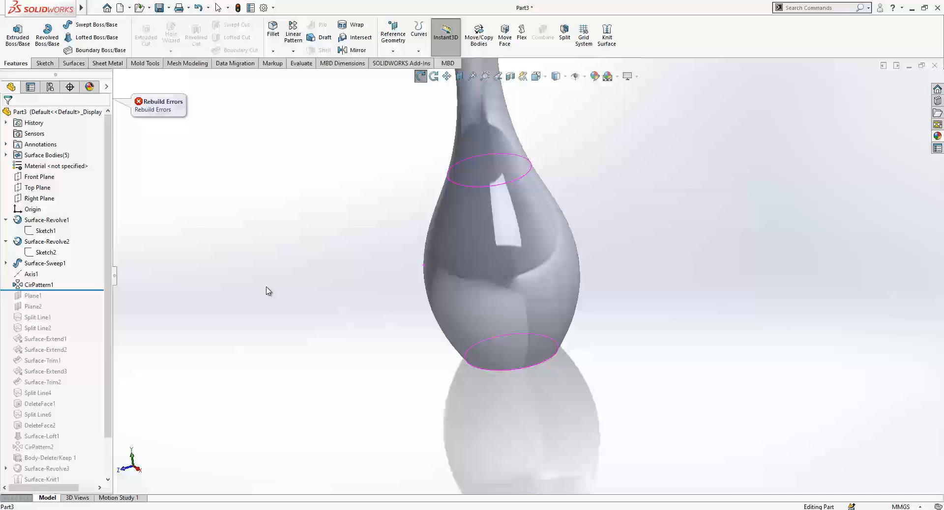
pyautogui.click(42, 286)
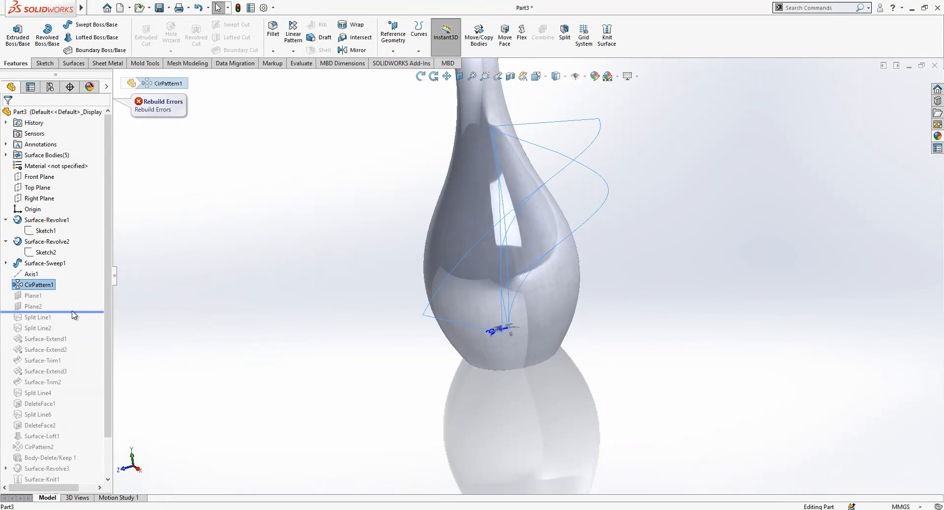
pyautogui.moveTo(72, 310); pyautogui.dragTo(72, 310)
pyautogui.moveTo(437, 191); pyautogui.dragTo(522, 104, button='middle')
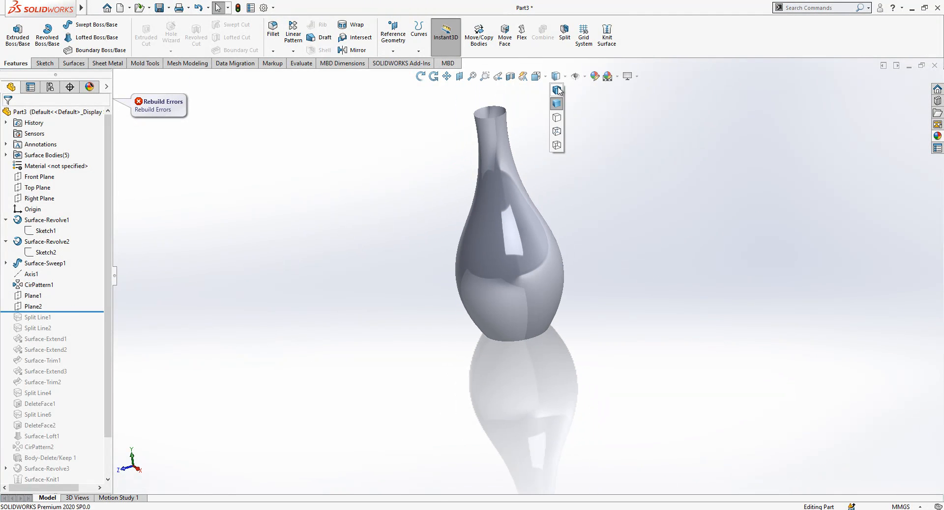
# - Roll forward through the split lines, surface extensions, trims and face deletions to review how the twisted opening is made
pyautogui.moveTo(61, 312); pyautogui.dragTo(84, 335)
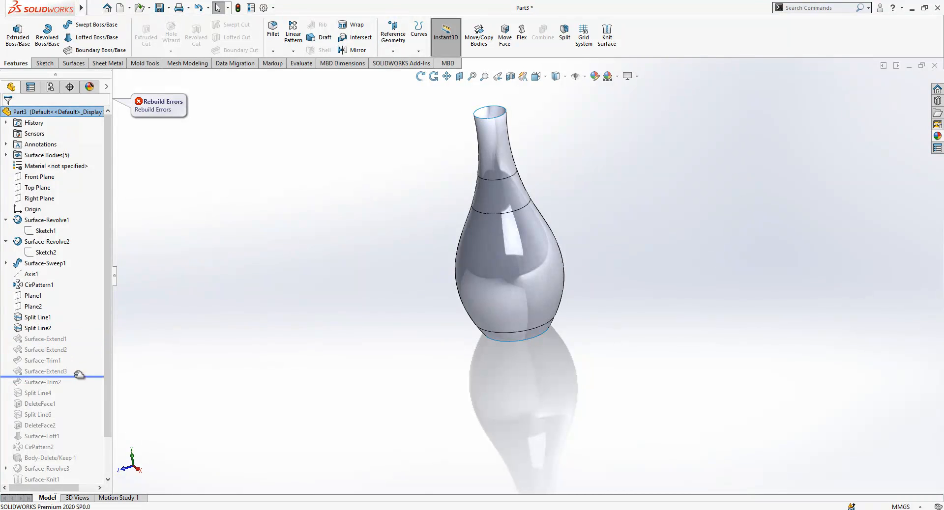
pyautogui.moveTo(74, 388); pyautogui.dragTo(84, 394)
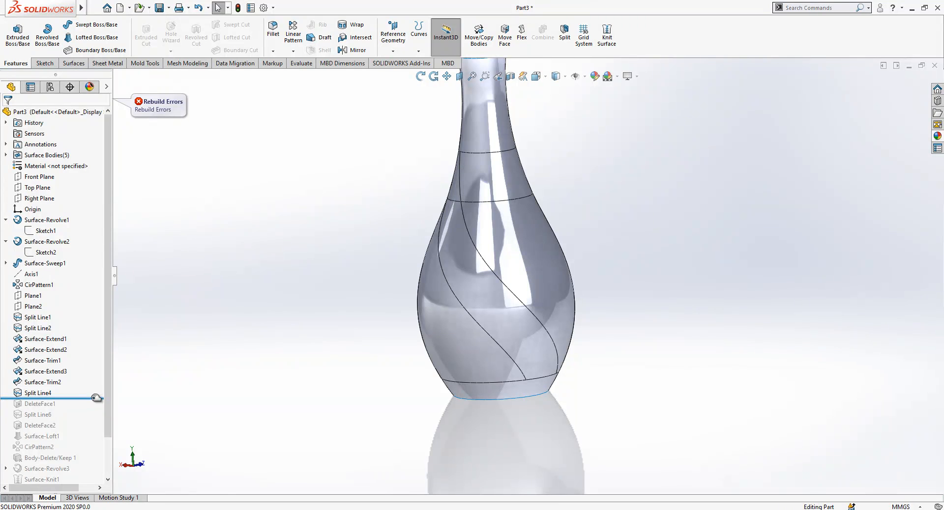
pyautogui.moveTo(97, 398); pyautogui.dragTo(88, 417)
pyautogui.click(49, 416)
pyautogui.moveTo(71, 422); pyautogui.dragTo(74, 434)
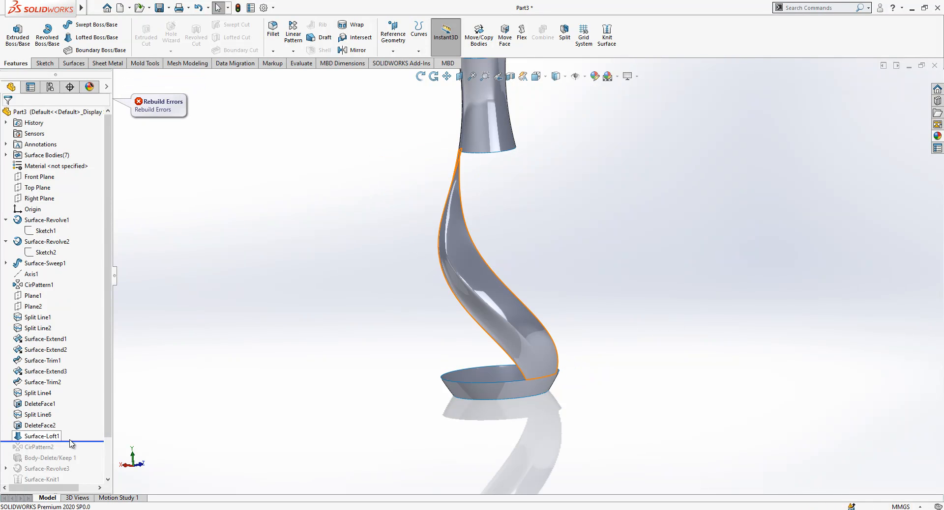
# - Show the DeleteFace2, Surface-Trim1 and Surface-Trim2 surface bodies and inspect them from several angles
pyautogui.click(5, 156)
pyautogui.click(61, 222)
pyautogui.click(71, 212)
pyautogui.moveTo(496, 355); pyautogui.dragTo(413, 358, button='middle')
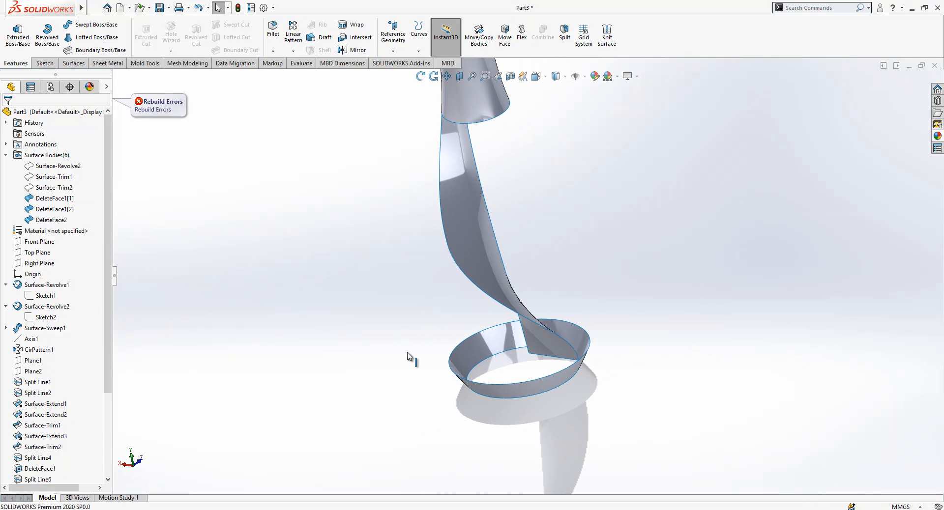
pyautogui.click(47, 177)
pyautogui.click(71, 165)
pyautogui.moveTo(580, 315); pyautogui.dragTo(634, 344, button='middle')
pyautogui.click(54, 187)
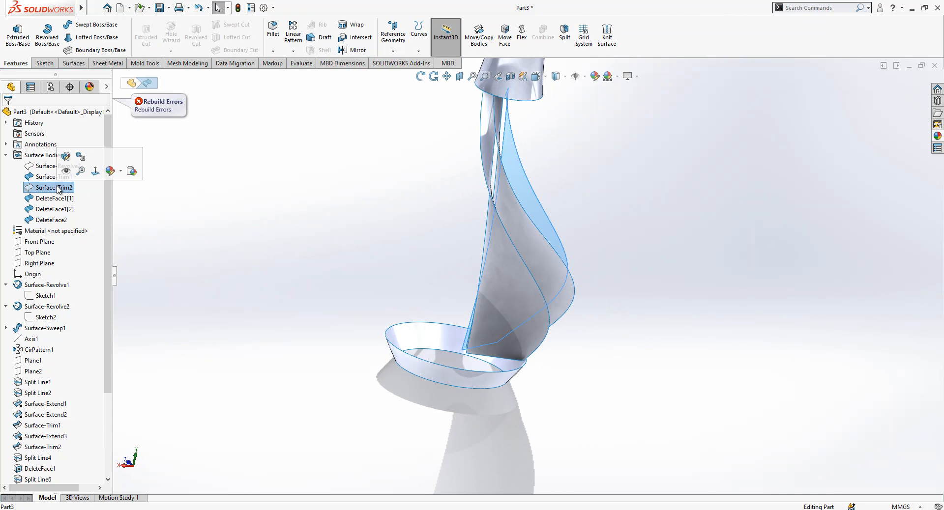
pyautogui.click(66, 170)
pyautogui.moveTo(550, 283); pyautogui.dragTo(533, 251, button='middle')
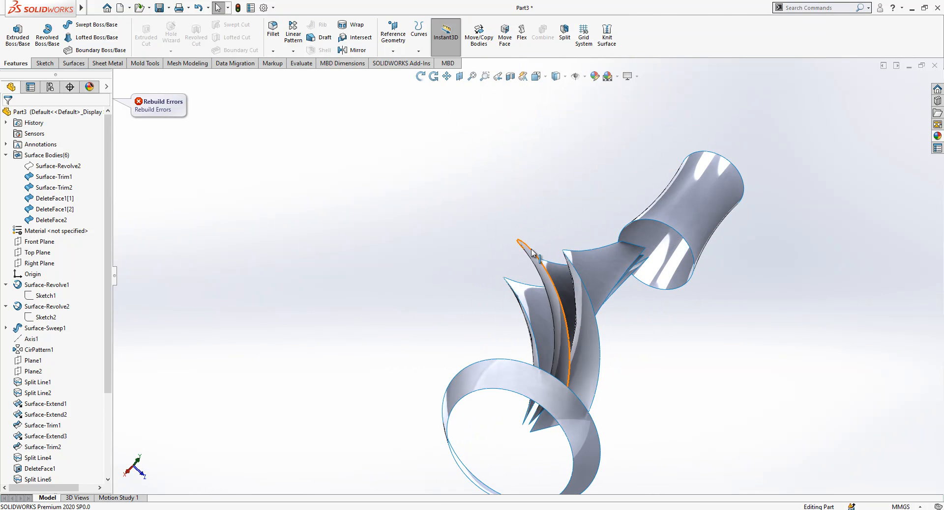
# - Highlight Surface-Revolve2 and examine its outline against the displayed trimmed surfaces
pyautogui.click(43, 309)
pyautogui.moveTo(503, 208)
pyautogui.mouseDown(button='middle')
pyautogui.moveTo(535, 341)
pyautogui.moveTo(512, 354)
pyautogui.mouseUp(button='middle')
pyautogui.click(360, 308)
pyautogui.click(41, 304)
pyautogui.scroll(2, 263, 274)
# - Roll the feature history forward to include Surface-Loft1 and inspect the single lofted twist
pyautogui.moveTo(109, 311); pyautogui.dragTo(108, 414)
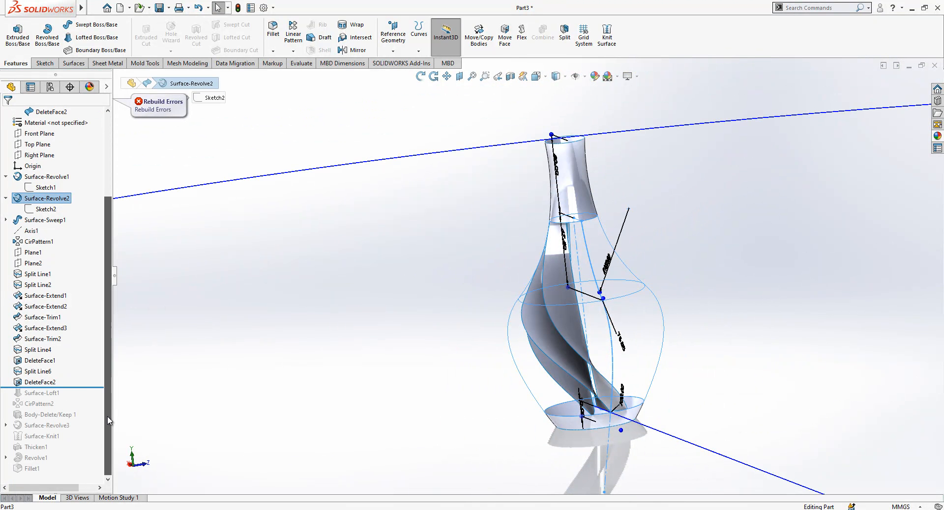
pyautogui.moveTo(58, 387); pyautogui.dragTo(59, 398)
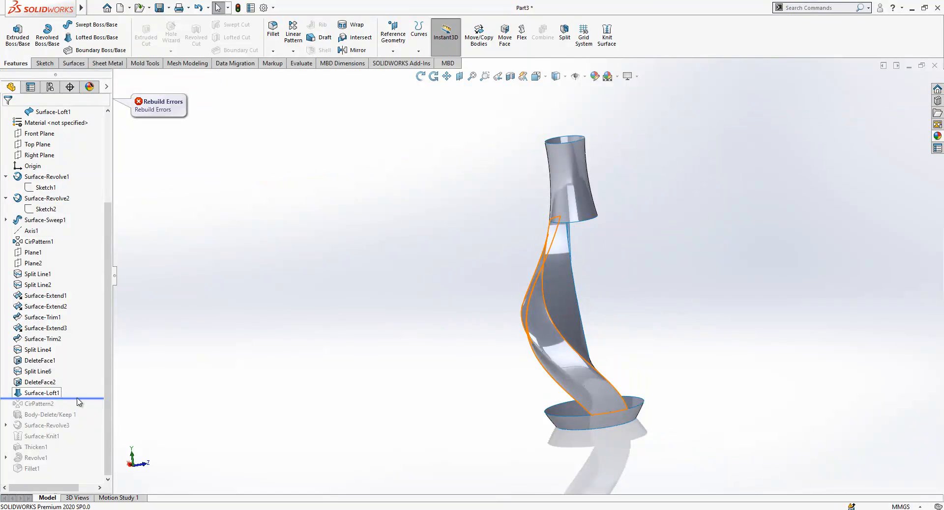
pyautogui.scroll(-2, 658, 421)
pyautogui.scroll(-1, 523, 381)
pyautogui.moveTo(522, 367); pyautogui.dragTo(557, 358, button='middle')
pyautogui.scroll(4, 557, 333)
pyautogui.scroll(-2, 547, 179)
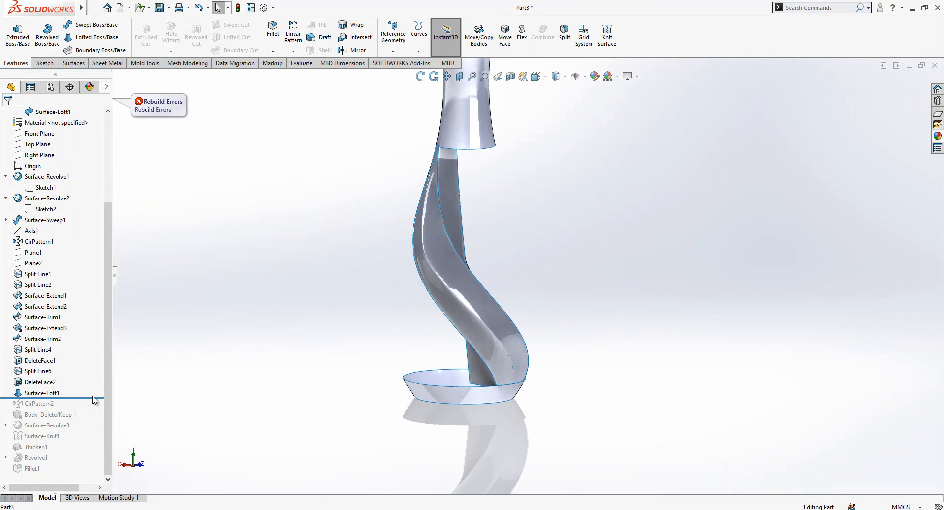
# - Roll the feature history forward through CirPattern2 to the end and view the complete vase
pyautogui.moveTo(94, 398); pyautogui.dragTo(93, 408)
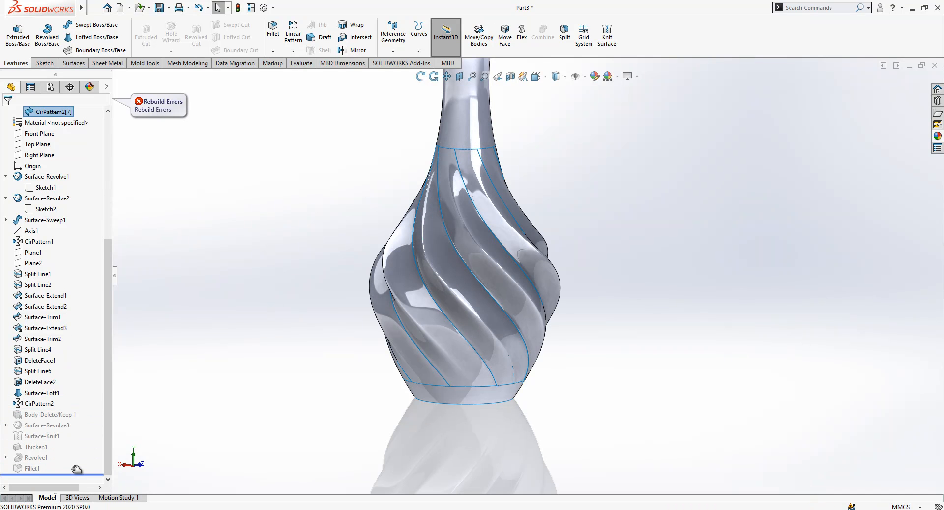
pyautogui.moveTo(76, 469); pyautogui.dragTo(78, 473)
pyautogui.scroll(2, 529, 277)
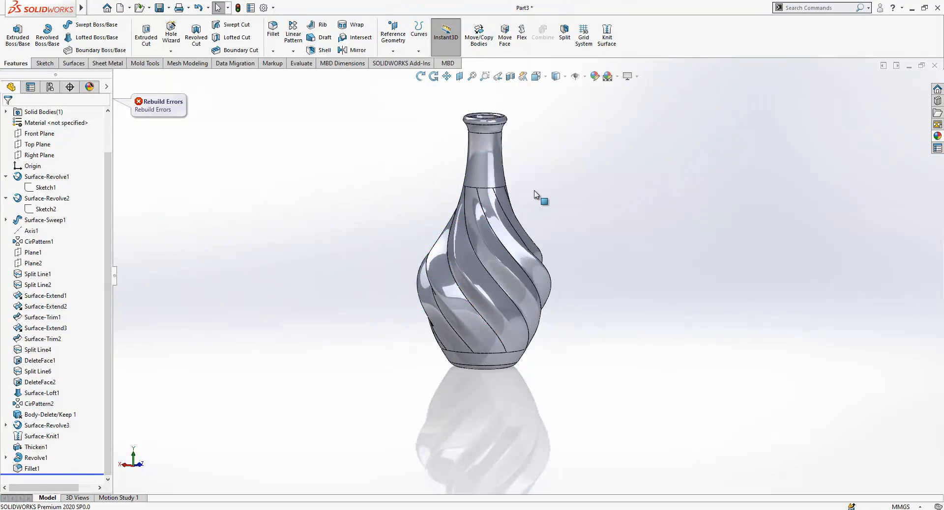
pyautogui.scroll(-2, 534, 199)
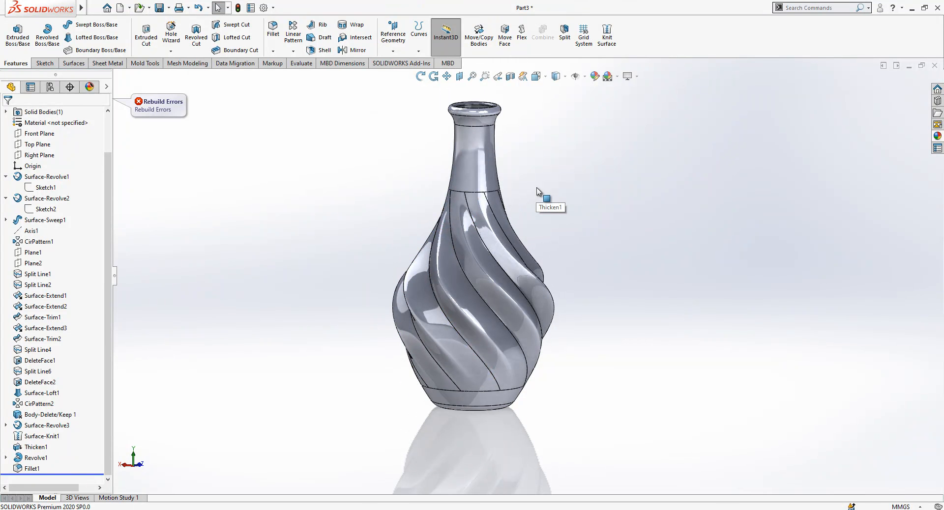